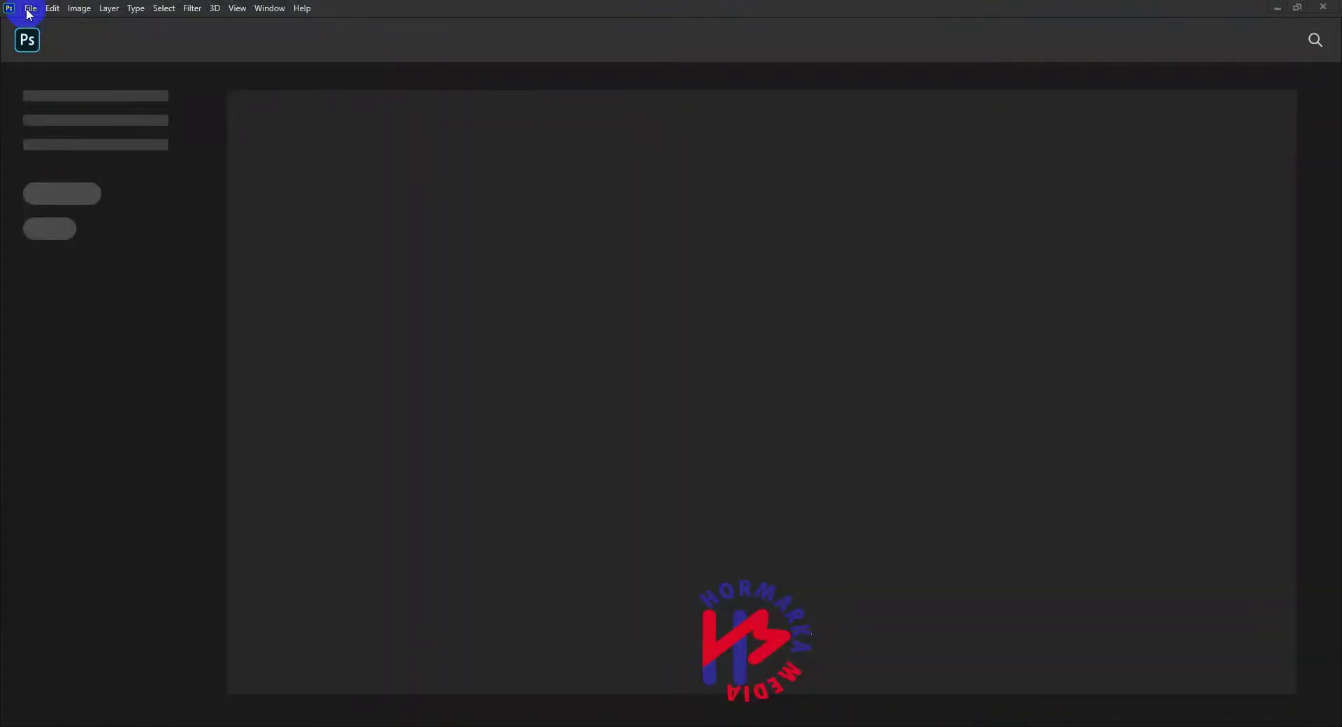
Create a blank white 3.25 × 1.75 cm document at 300 pixels/inch.
click(29, 10)
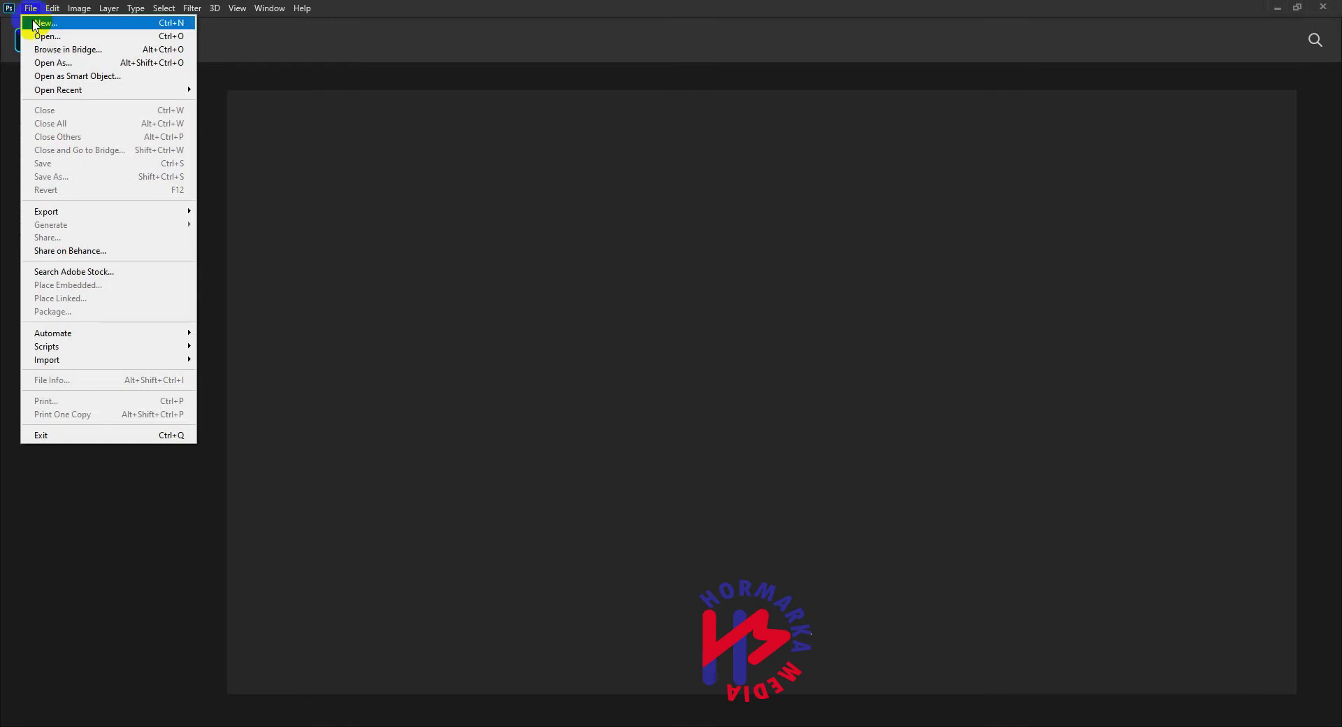
click(35, 23)
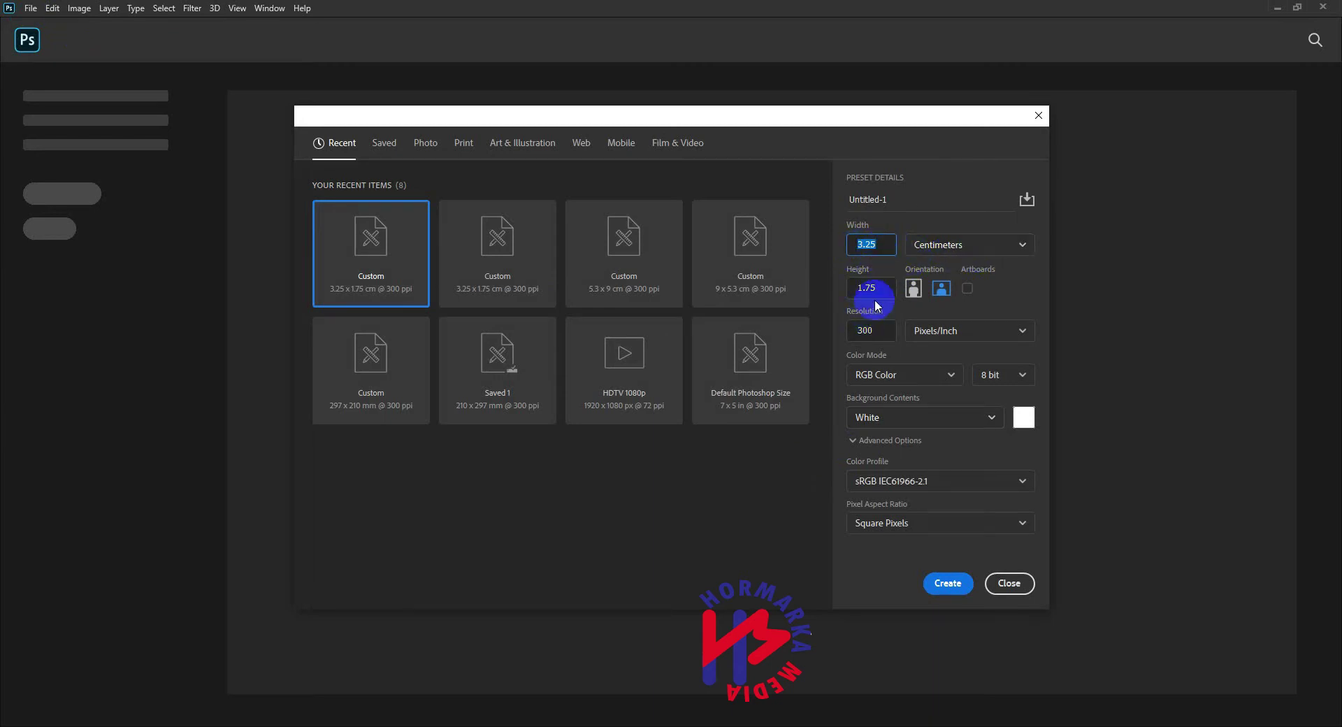
drag(873, 292, 843, 293)
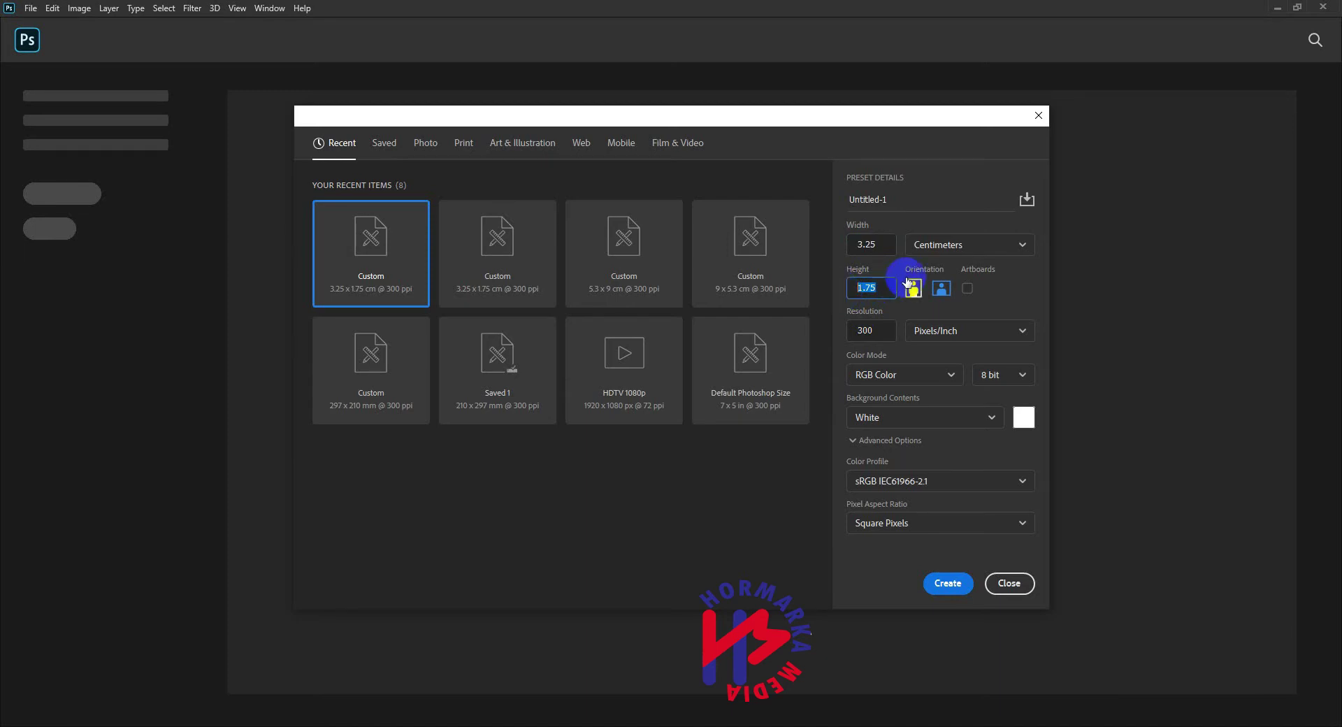
drag(876, 329, 836, 333)
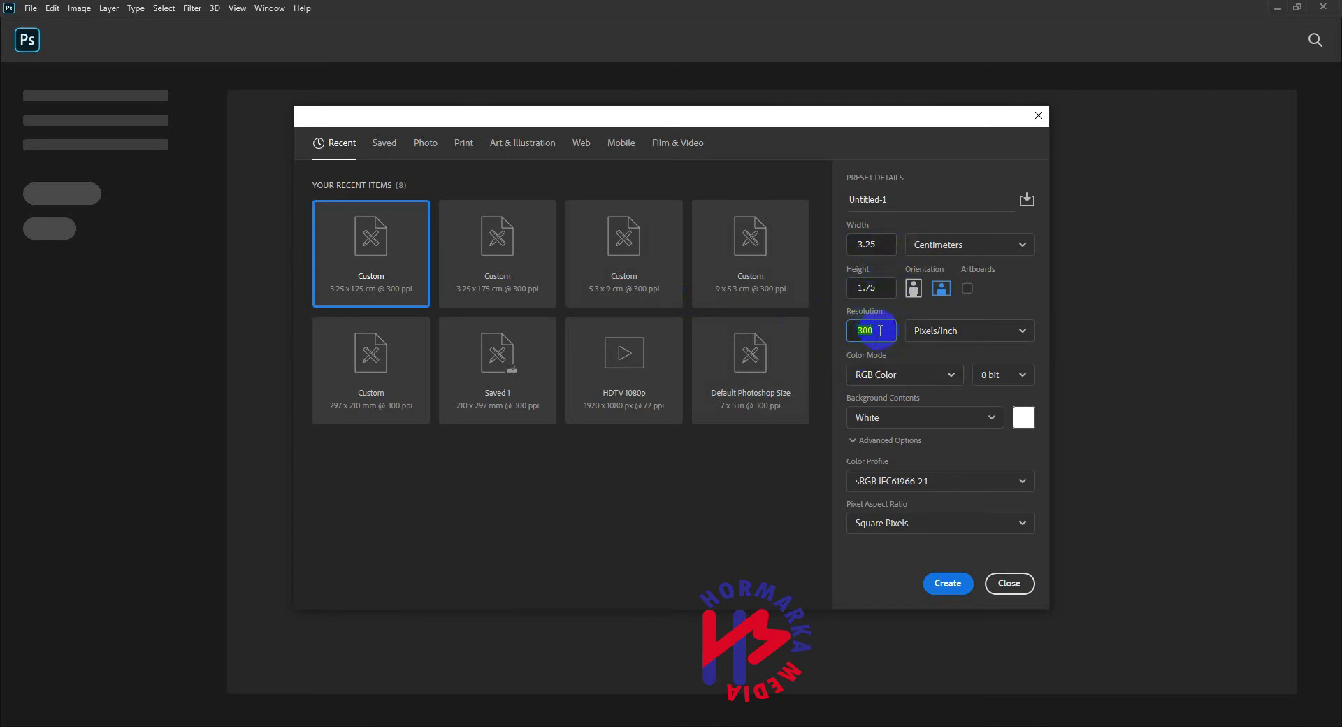
click(948, 584)
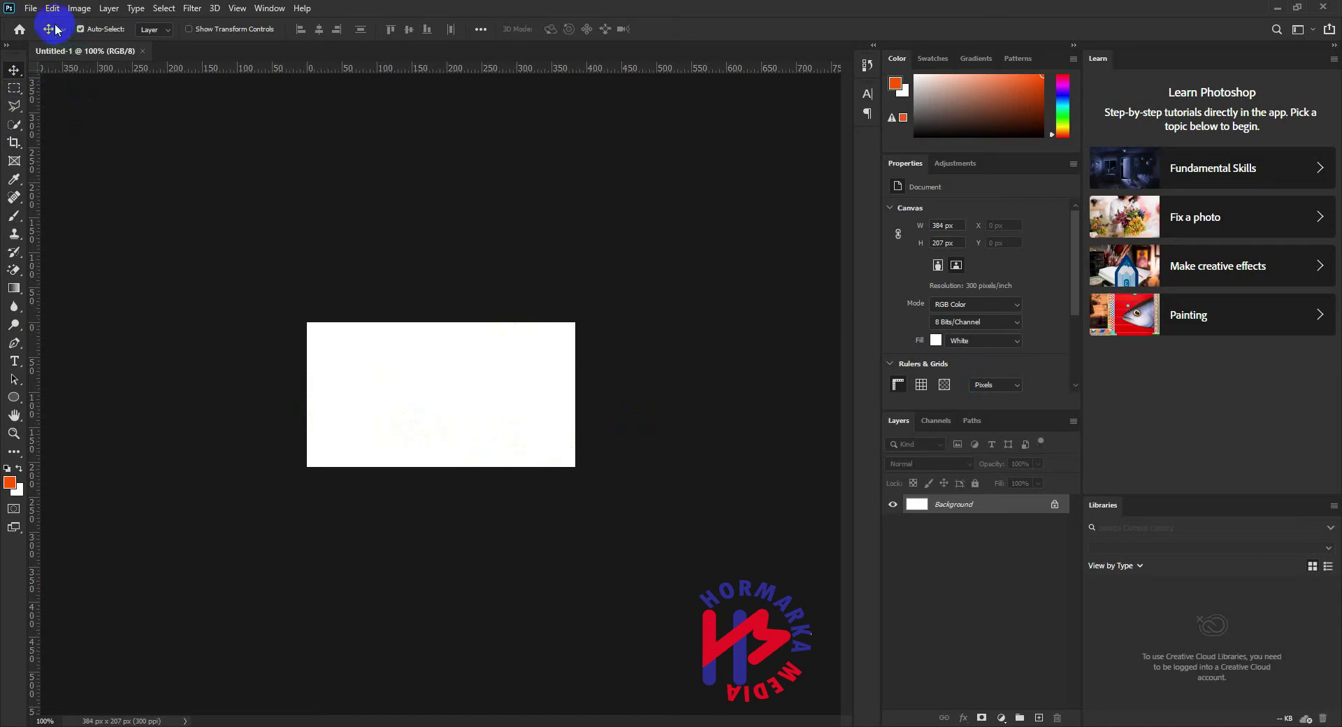
Open the Untitled-3-01.png logo from Desktop > SAWIRO, browsing with extra large icons.
click(30, 8)
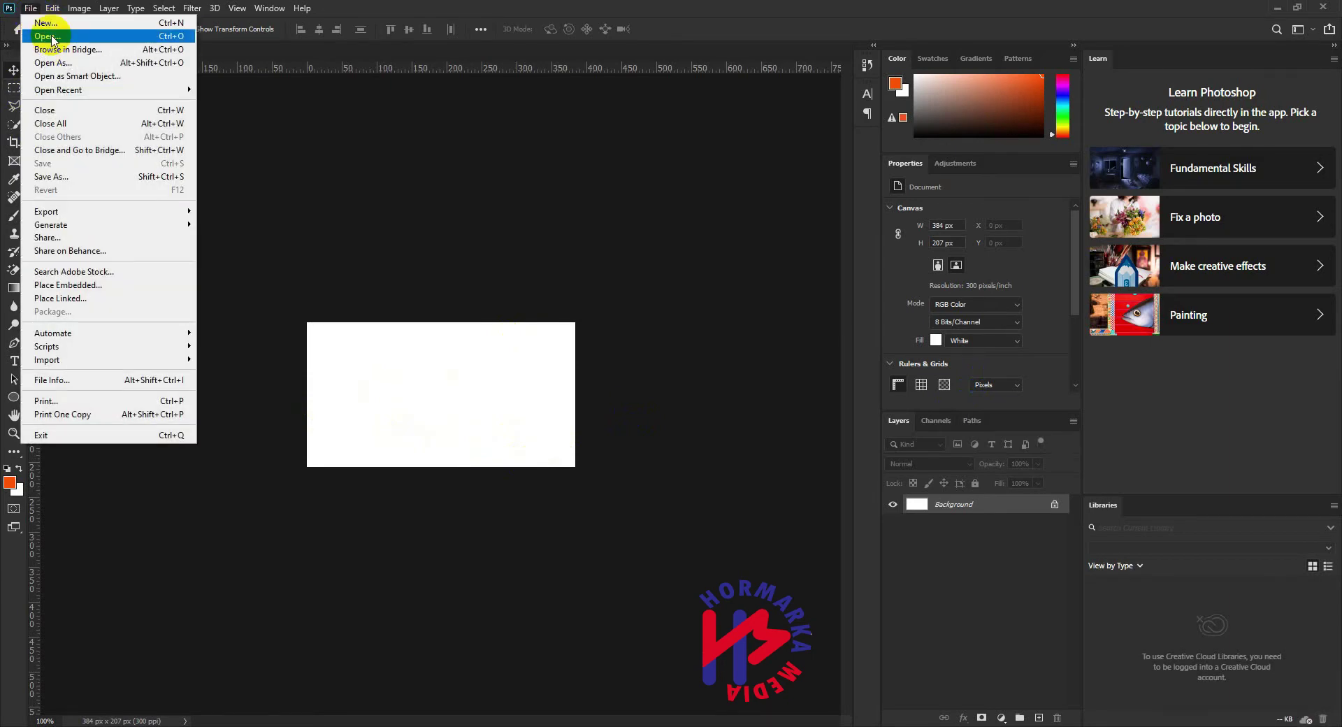
click(53, 40)
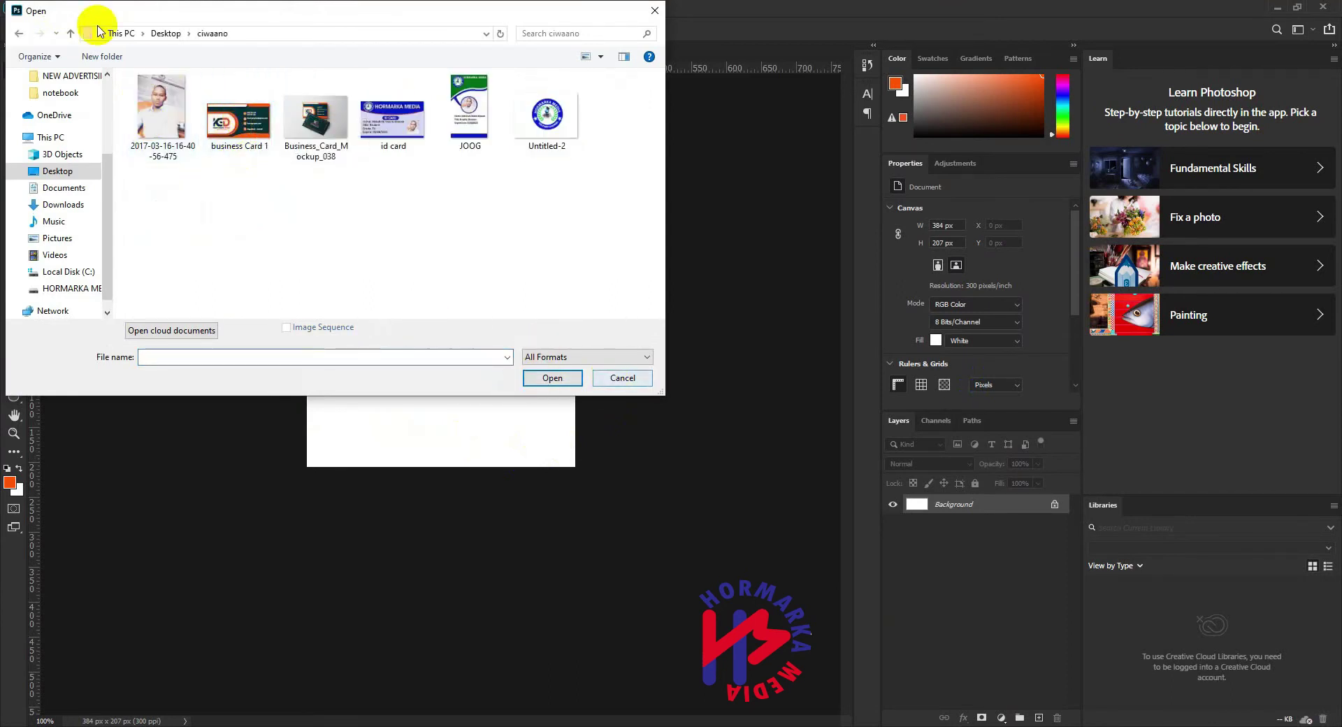
click(21, 33)
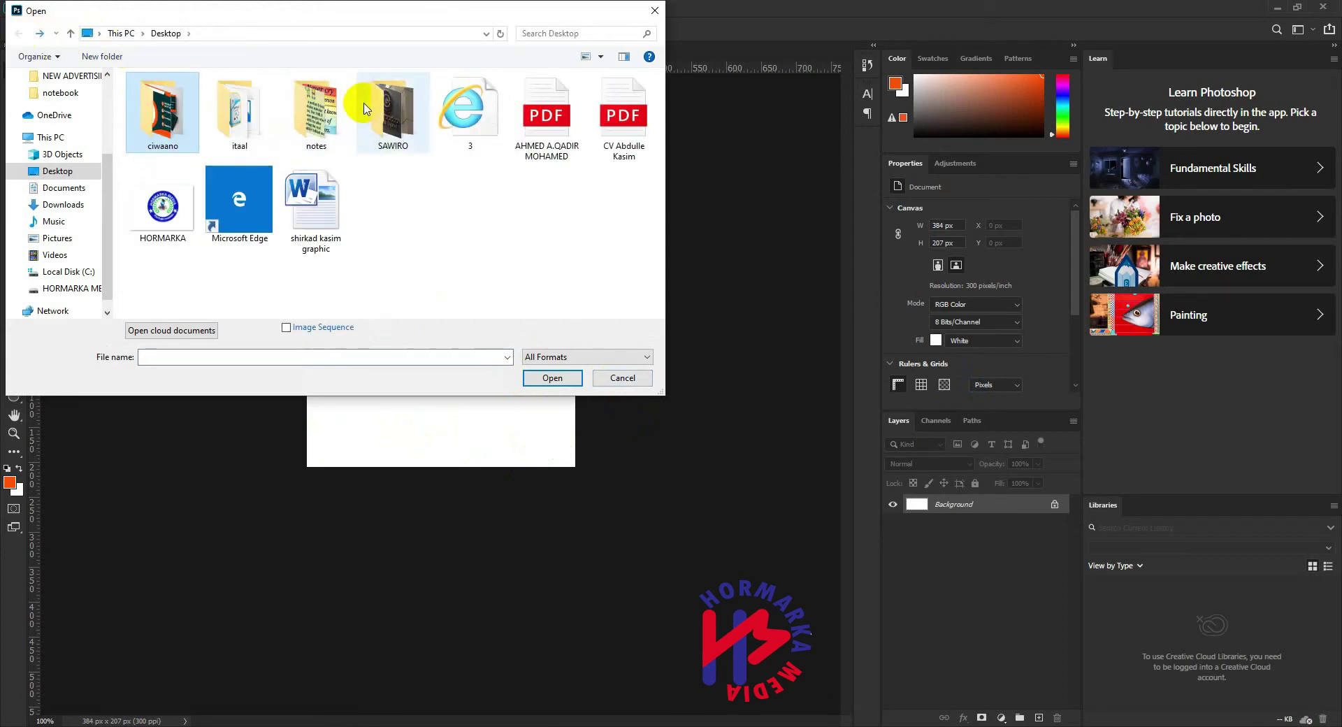
double_click(398, 111)
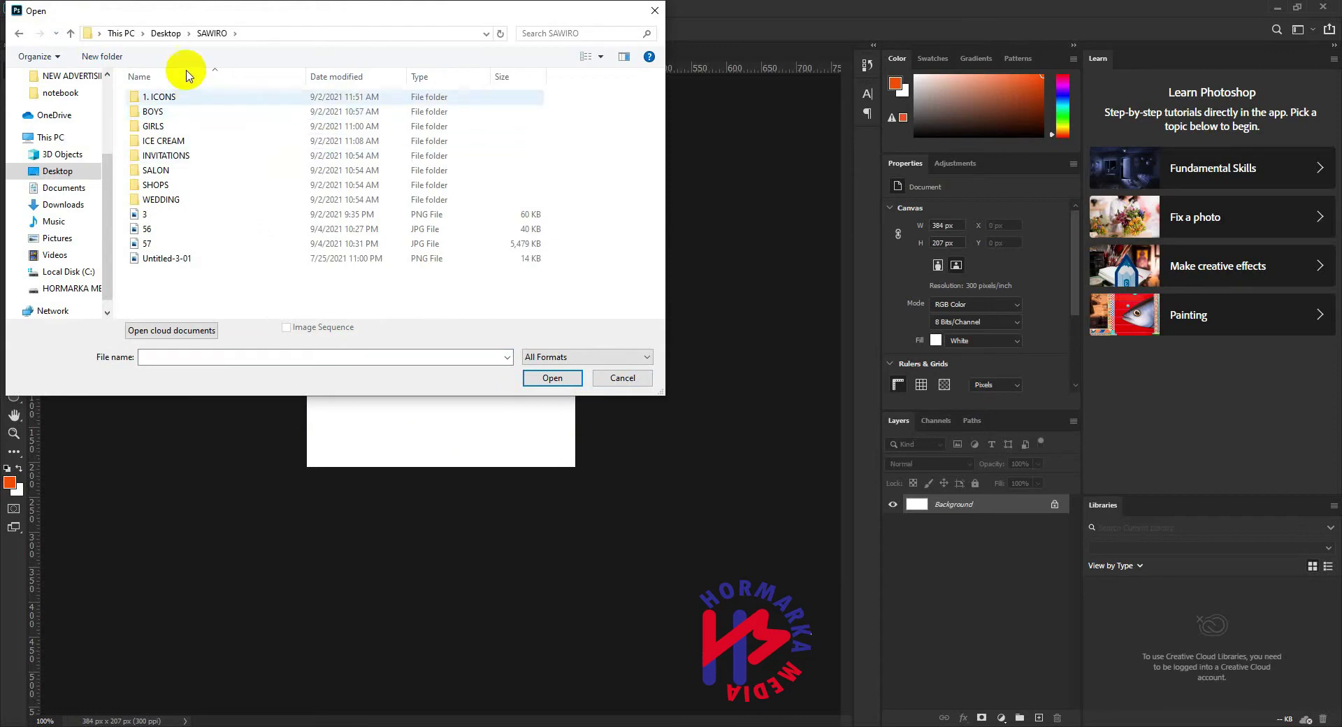
click(594, 56)
click(637, 16)
scroll(548, 197, down, 2)
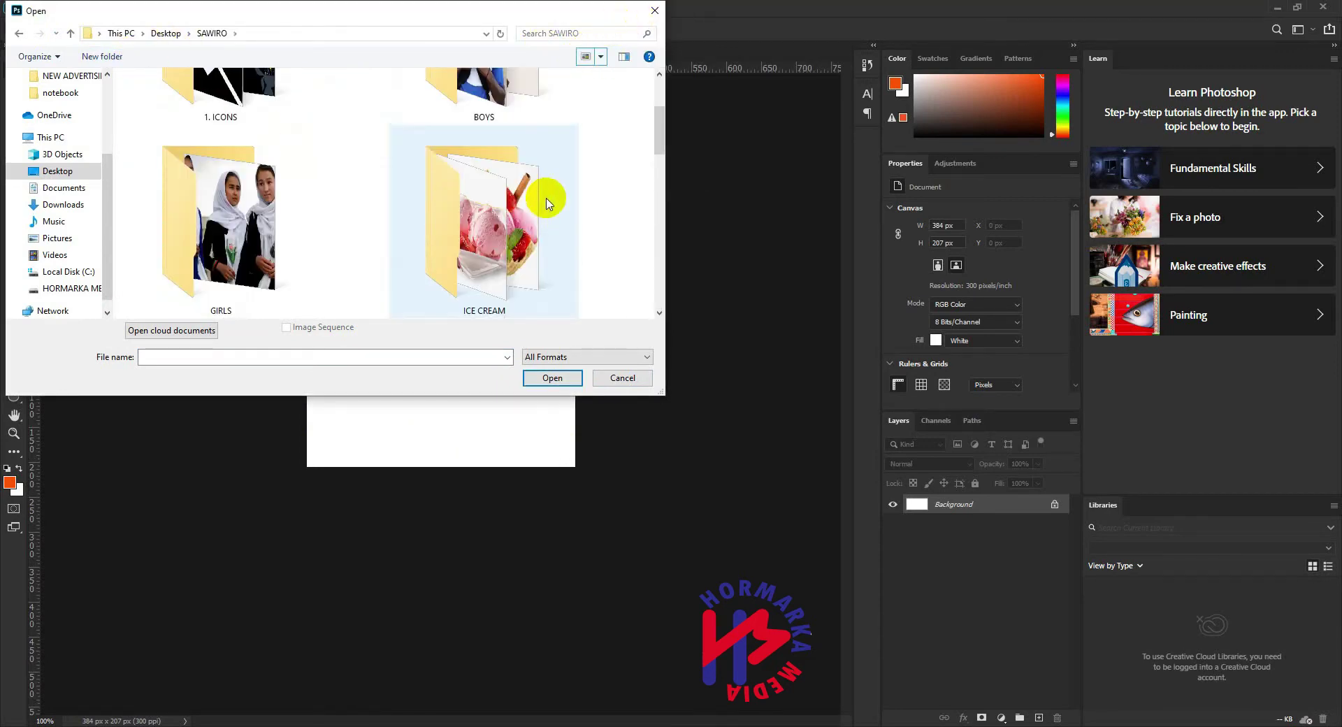
scroll(548, 197, down, 4)
click(492, 244)
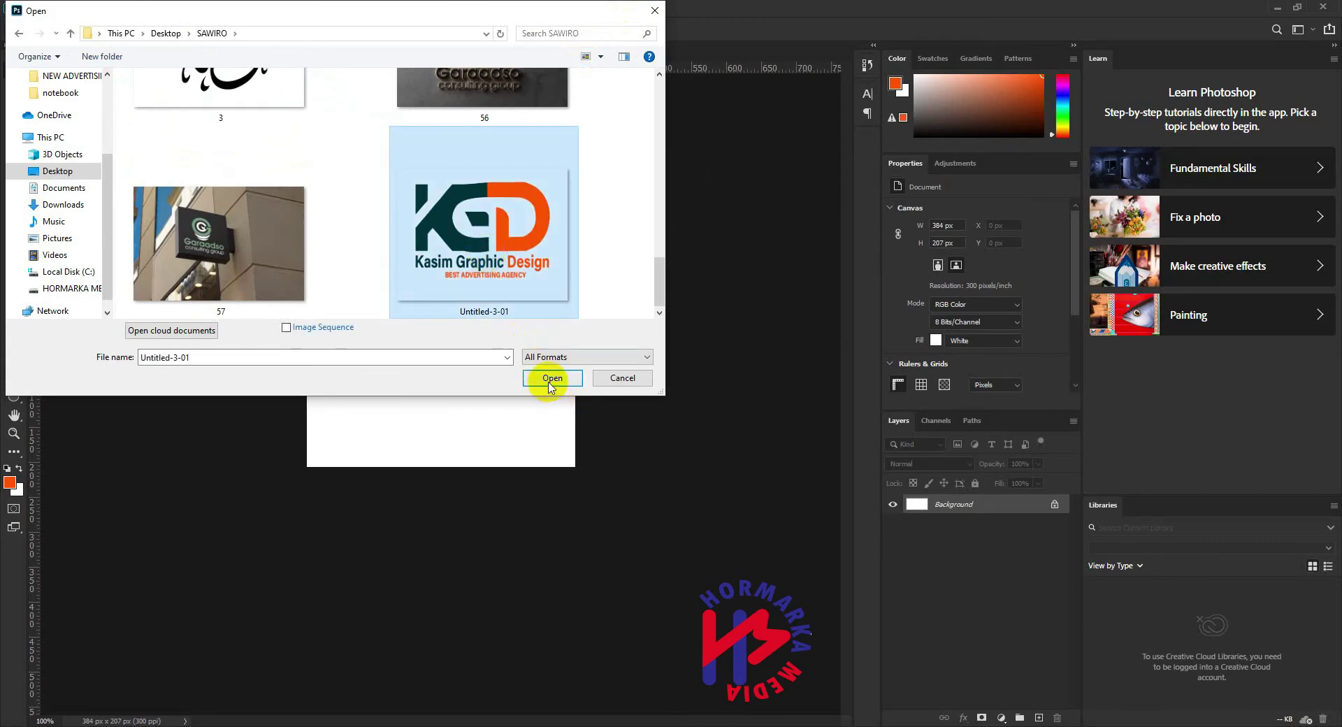
click(548, 379)
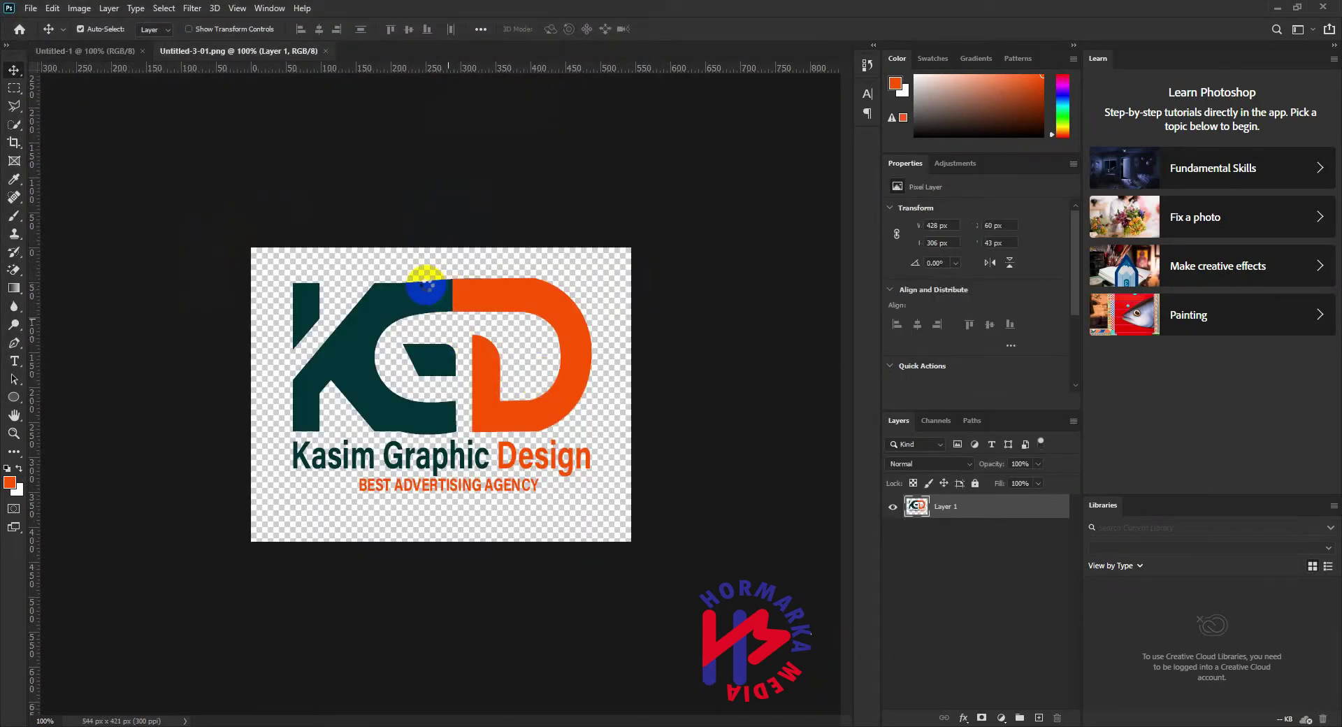
Drag the KGD logo into the card, scale it to 72 × 51 px and centre it.
drag(429, 297, 112, 54)
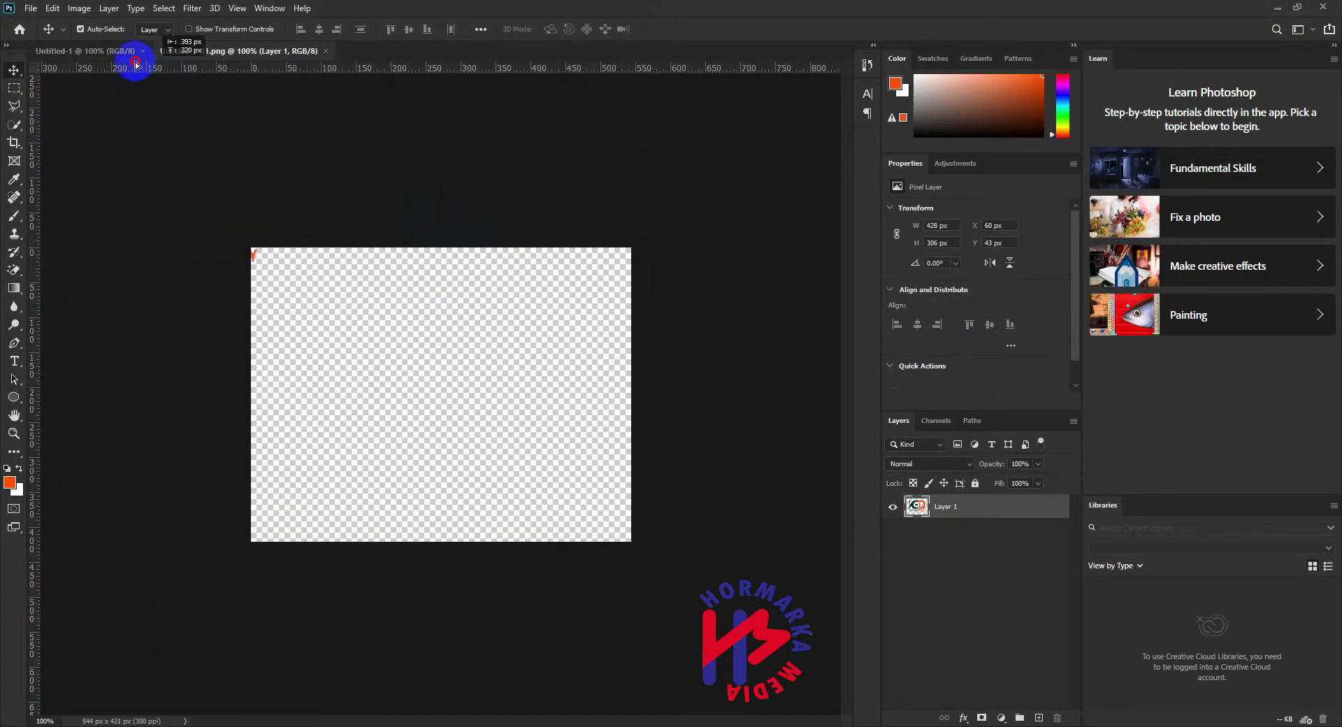
mouse_move(112, 54)
mouse_down()
mouse_move(235, 264)
mouse_move(402, 370)
mouse_move(527, 404)
mouse_up()
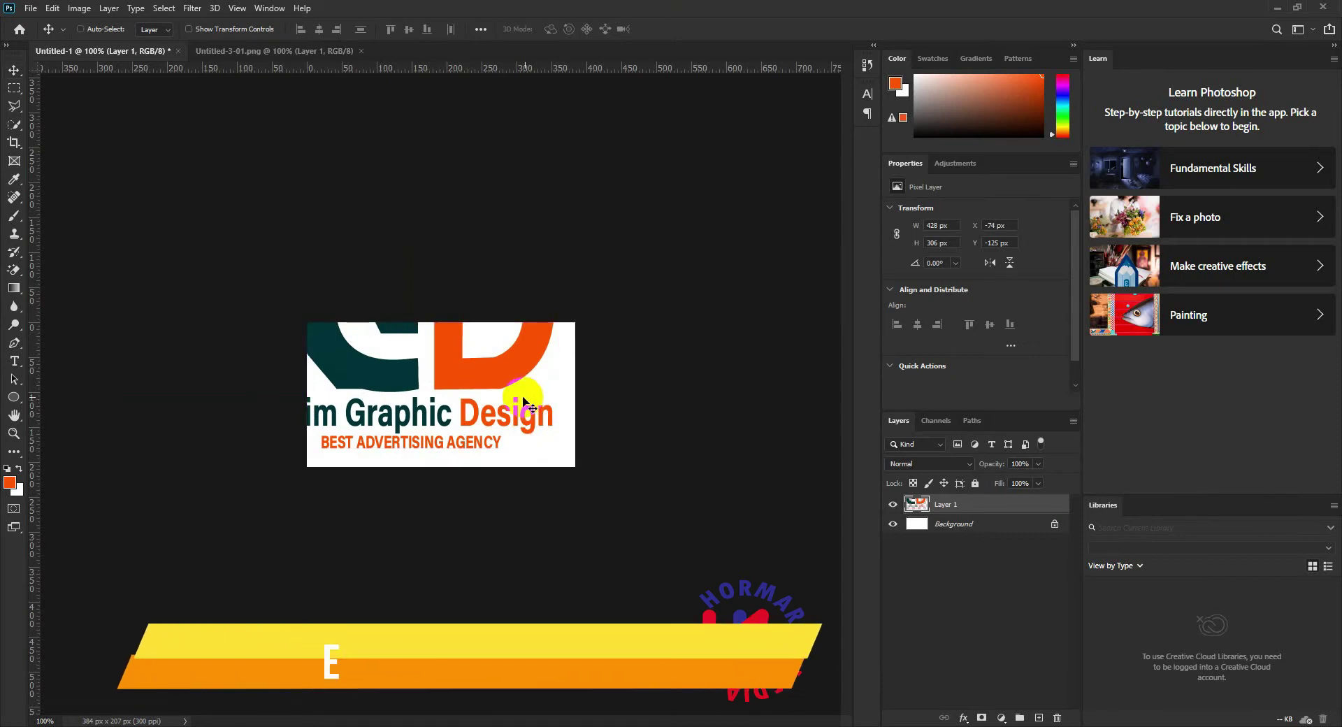
key(ctrl+t)
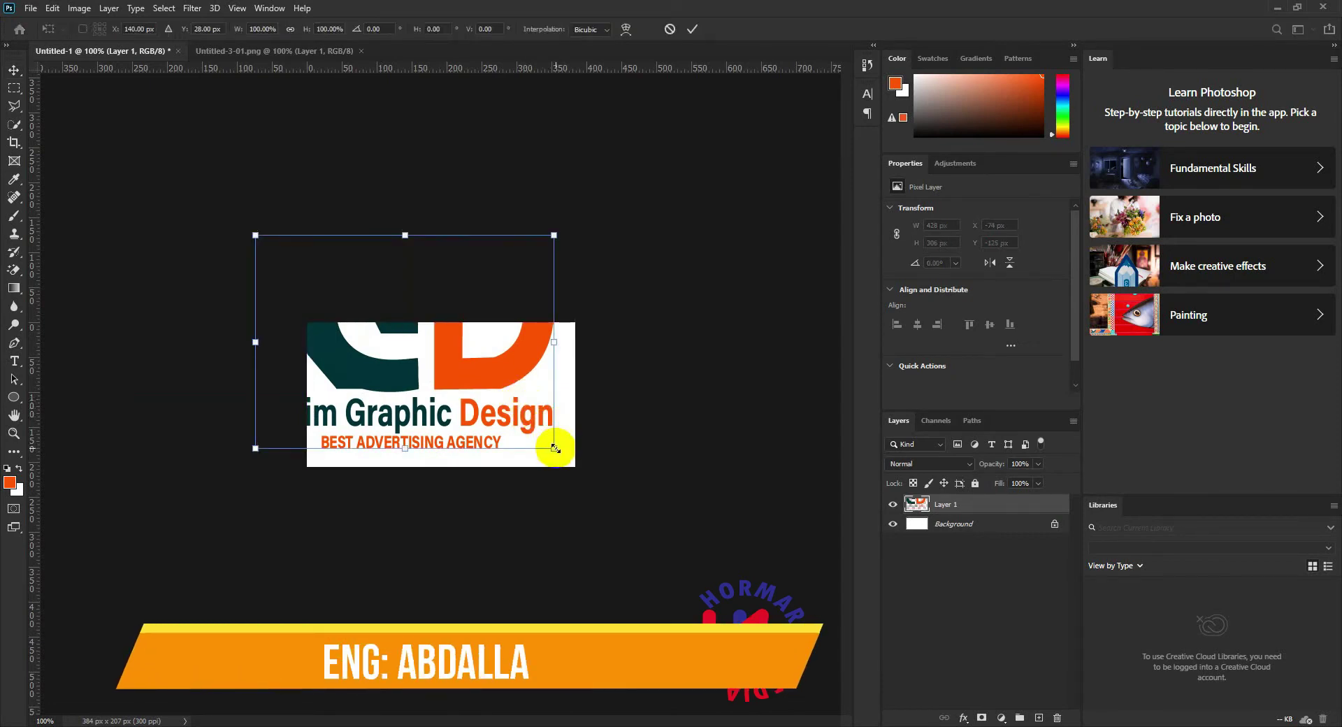
drag(554, 448, 439, 358)
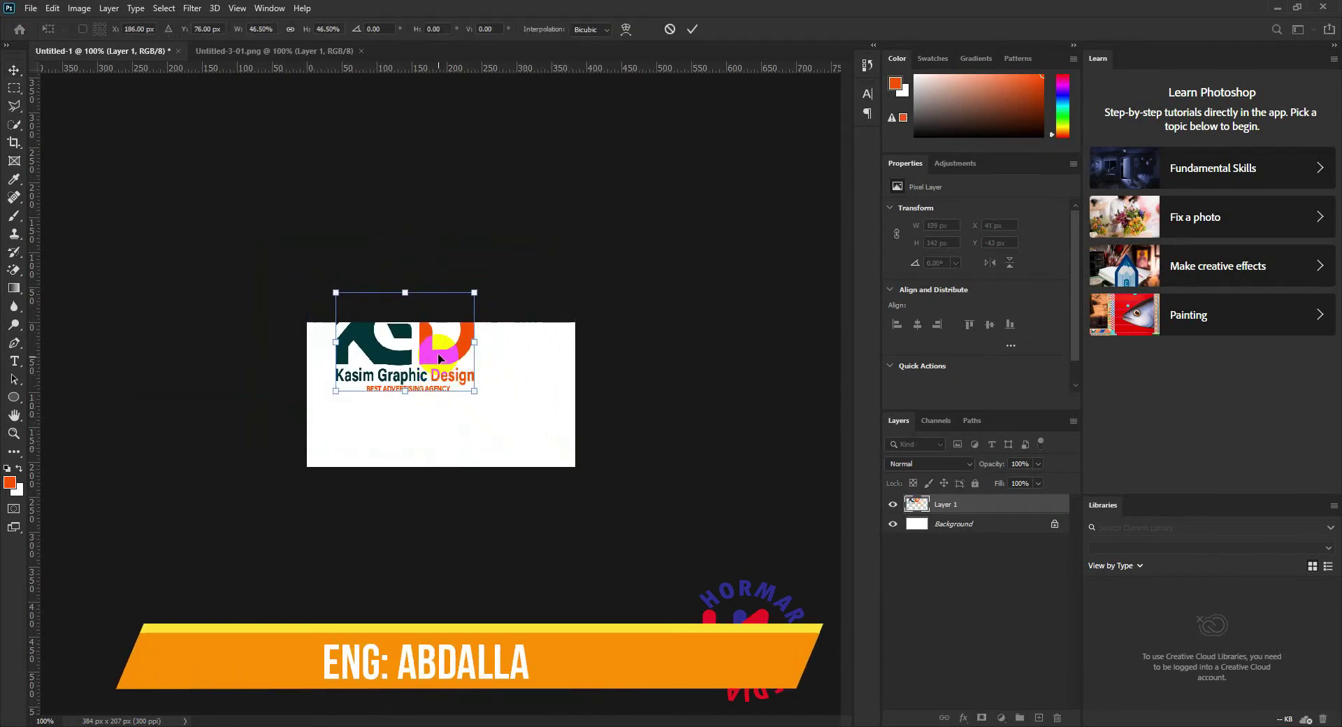
mouse_move(439, 358)
mouse_down()
mouse_move(457, 412)
mouse_move(459, 401)
mouse_up()
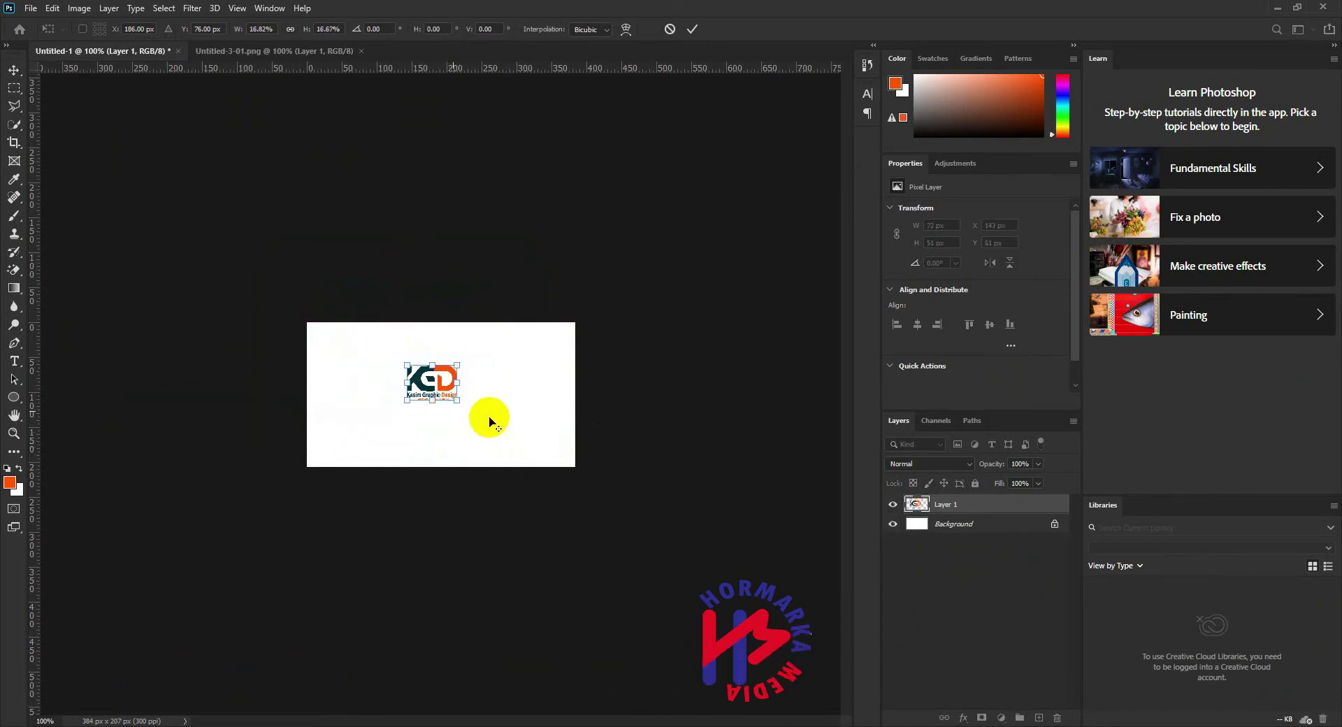
click(579, 395)
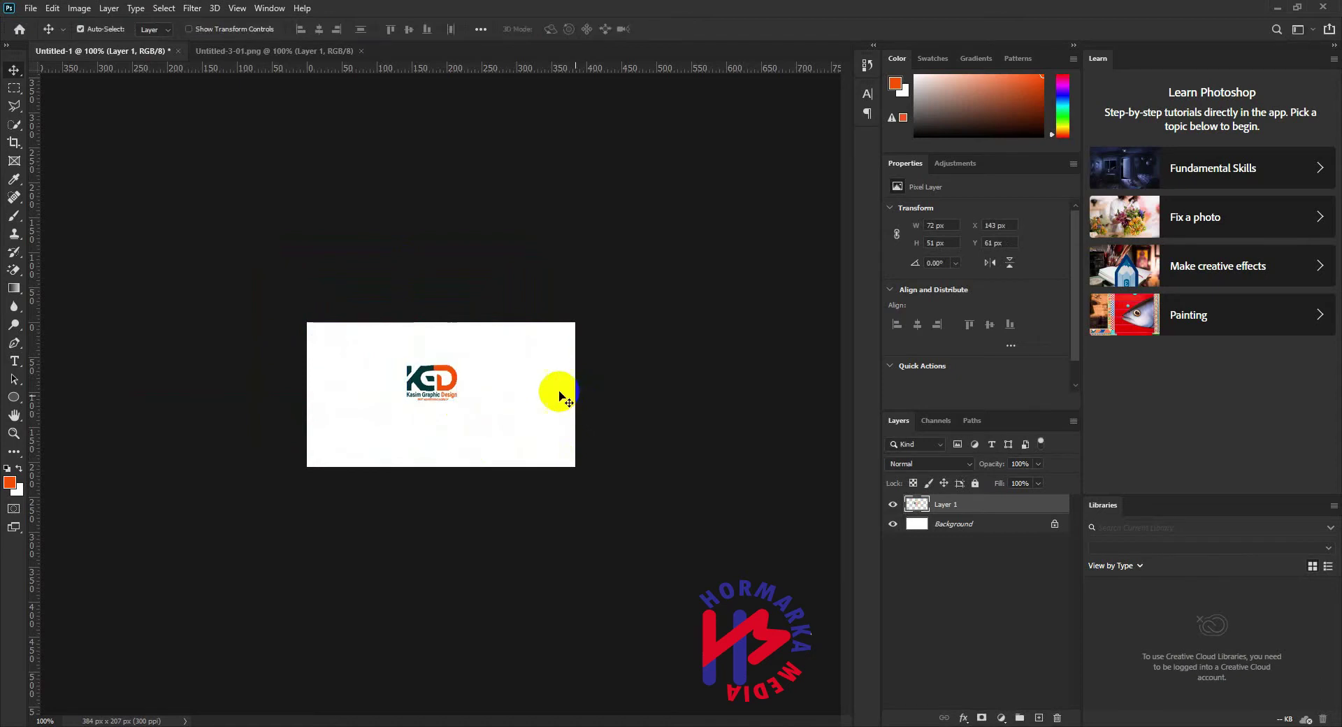
Draw an orange rounded rectangle, about 271 × 139 px, over the card's left side.
right_click(19, 400)
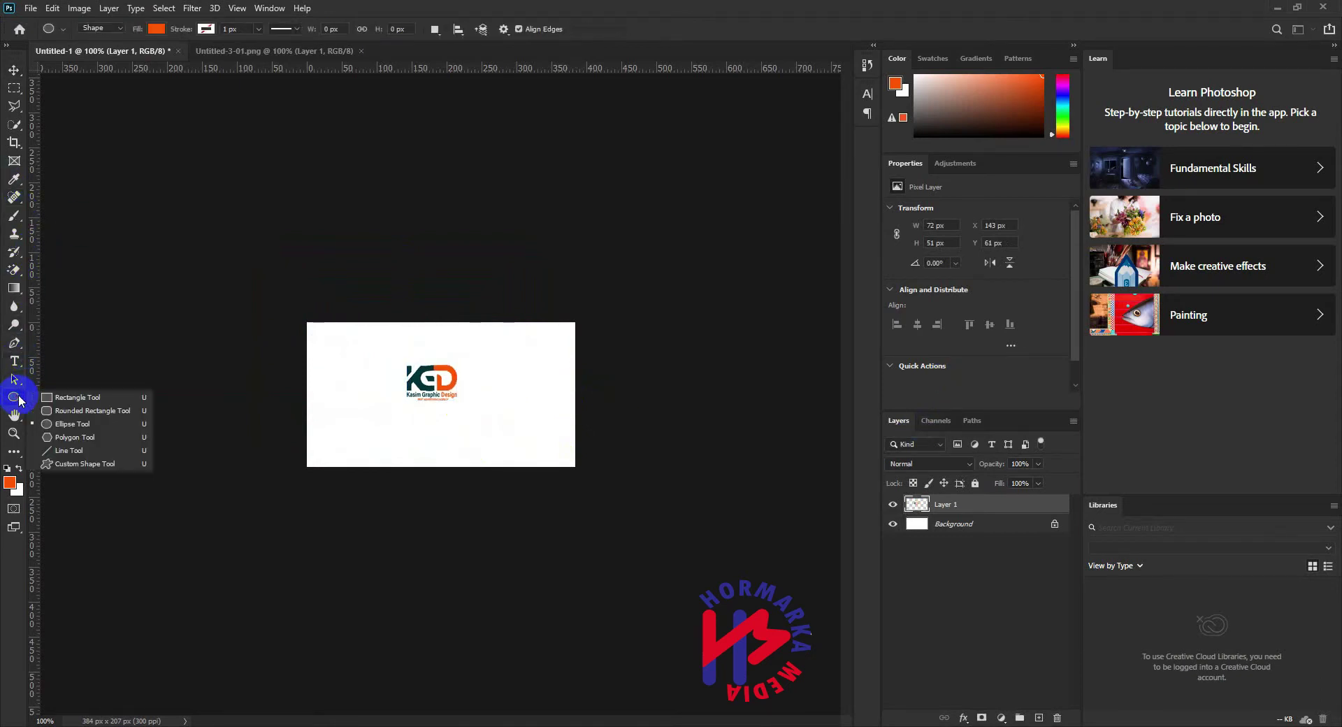
click(77, 395)
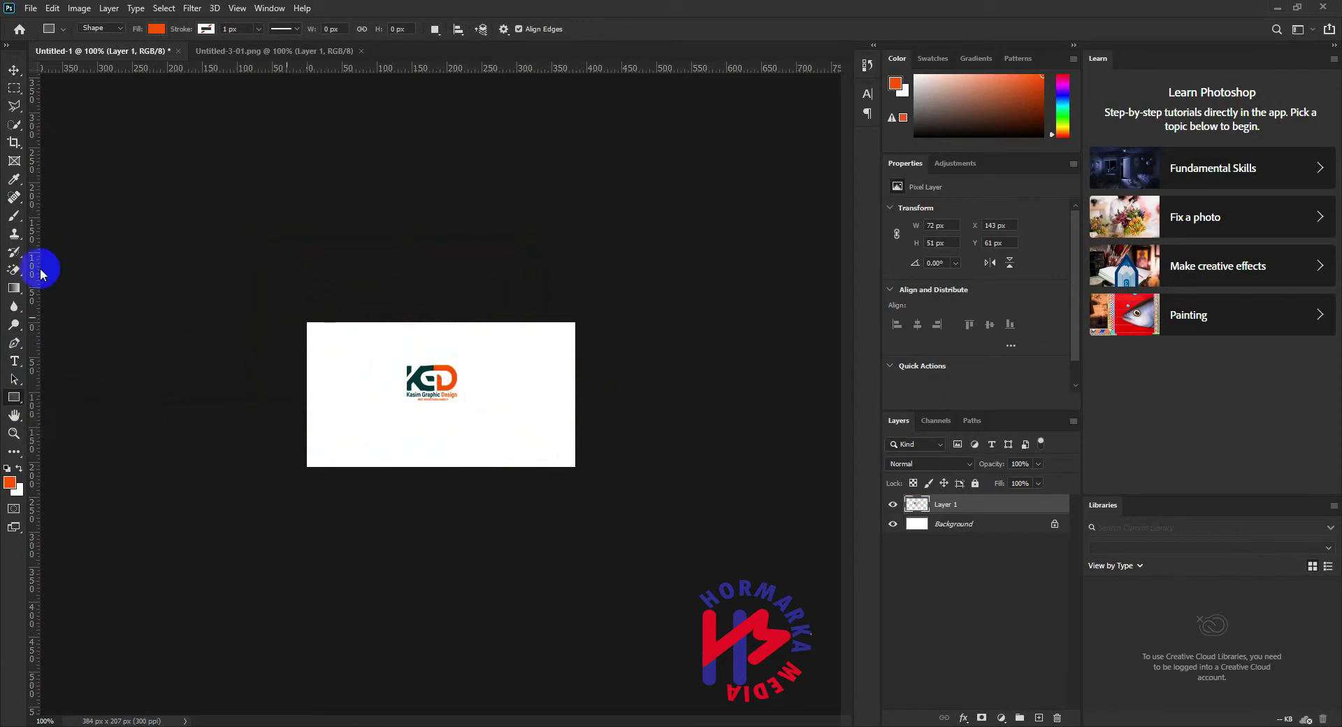
right_click(12, 401)
click(77, 411)
drag(257, 345, 446, 441)
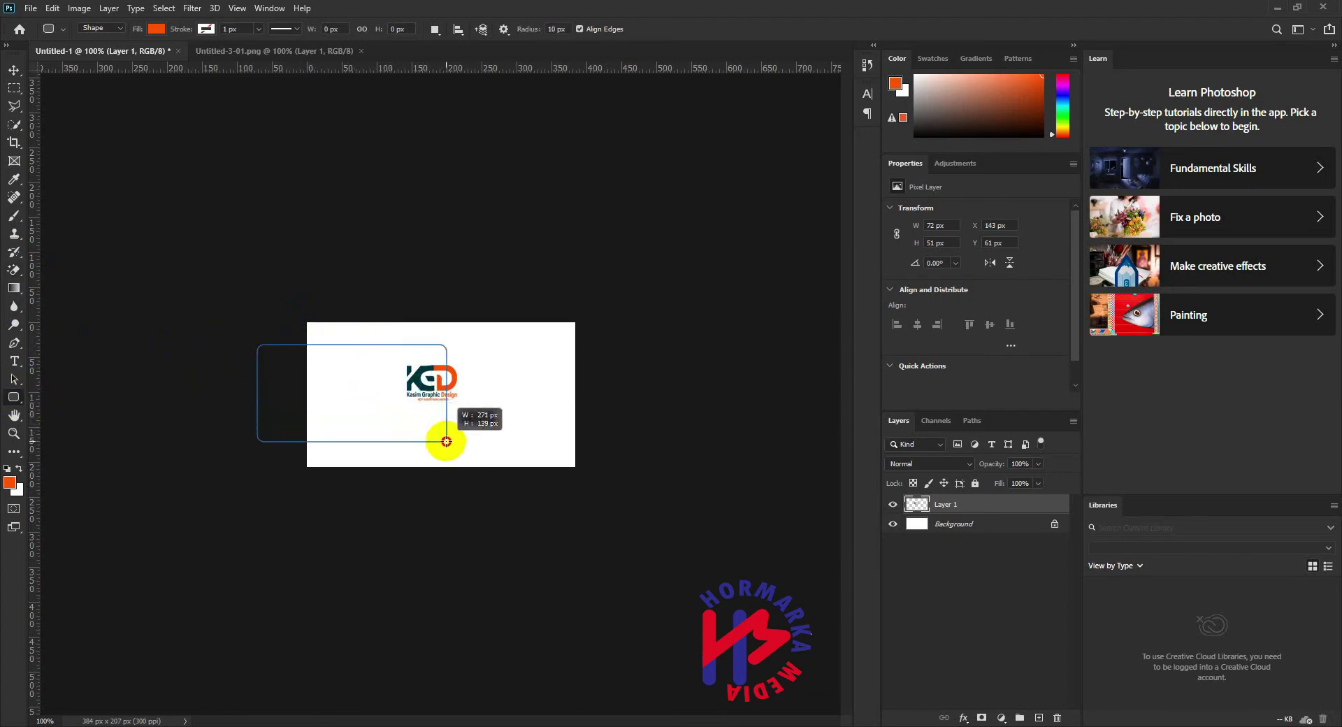
drag(446, 441, 446, 441)
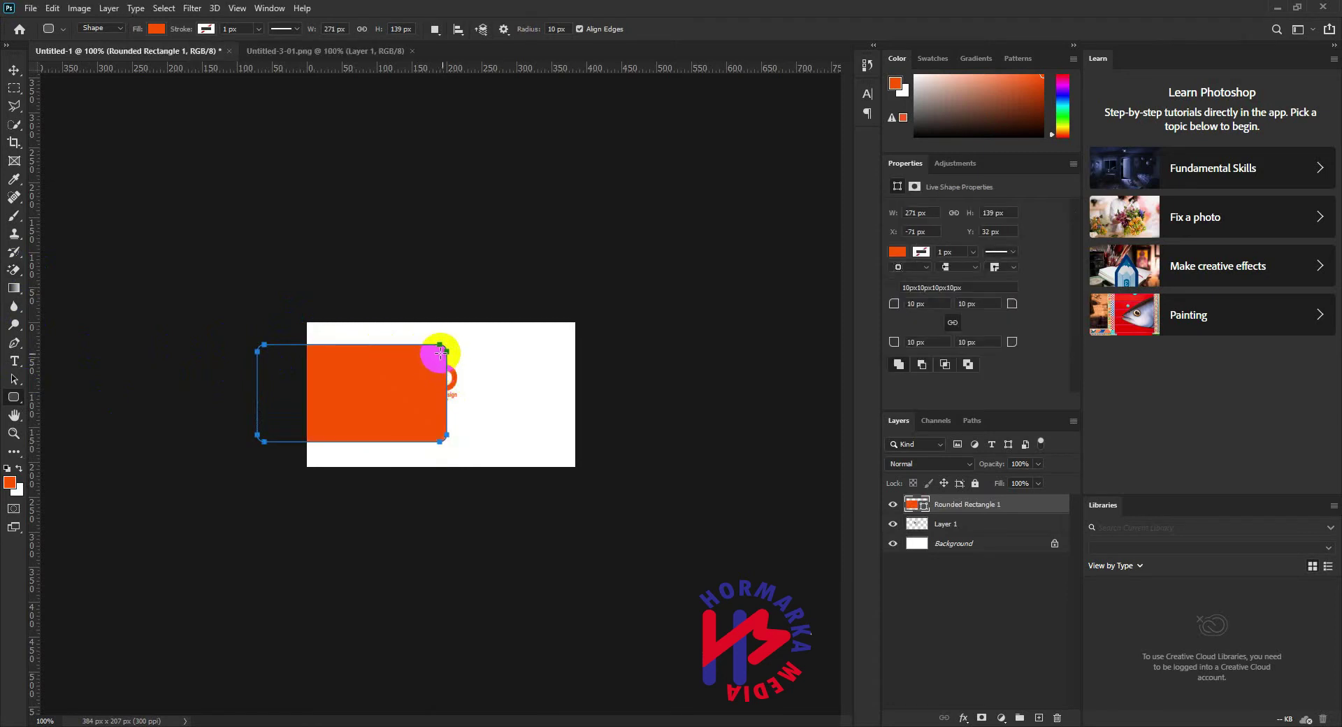
Round the shape's corners to 69.5 px and shift it against the left edge.
click(13, 70)
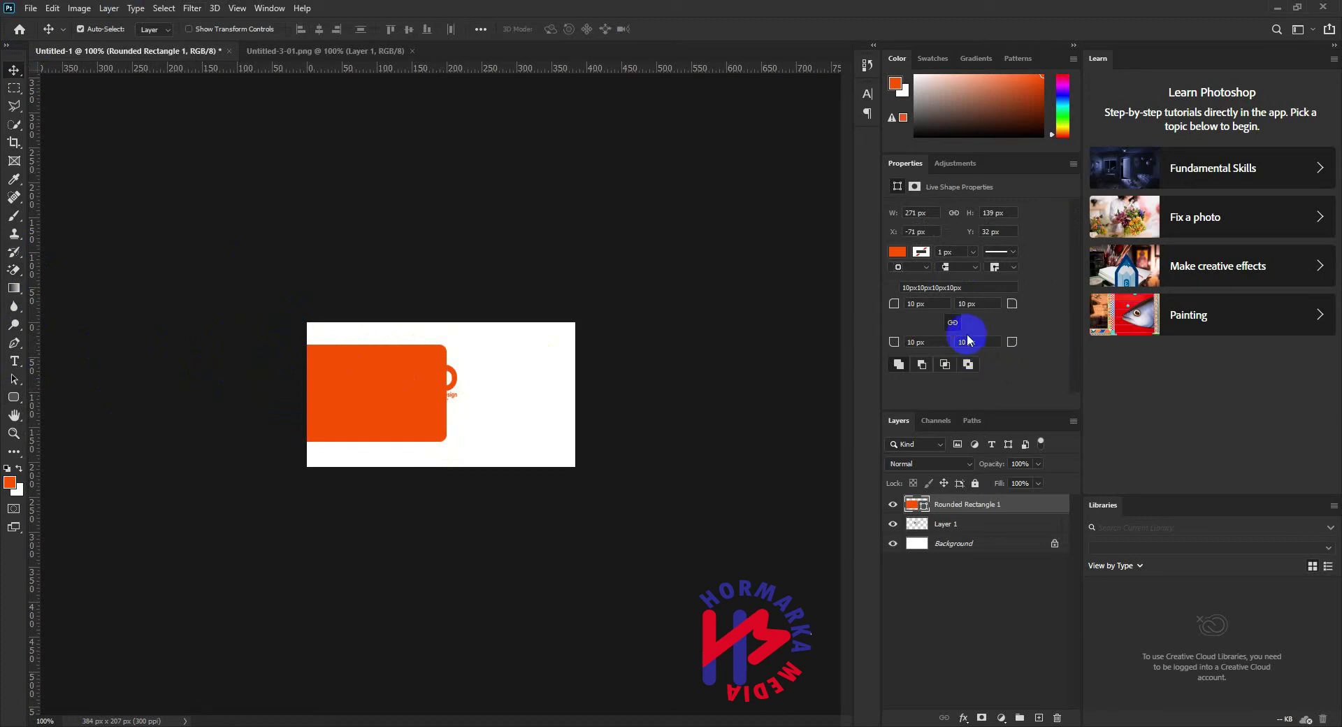
drag(900, 306, 979, 303)
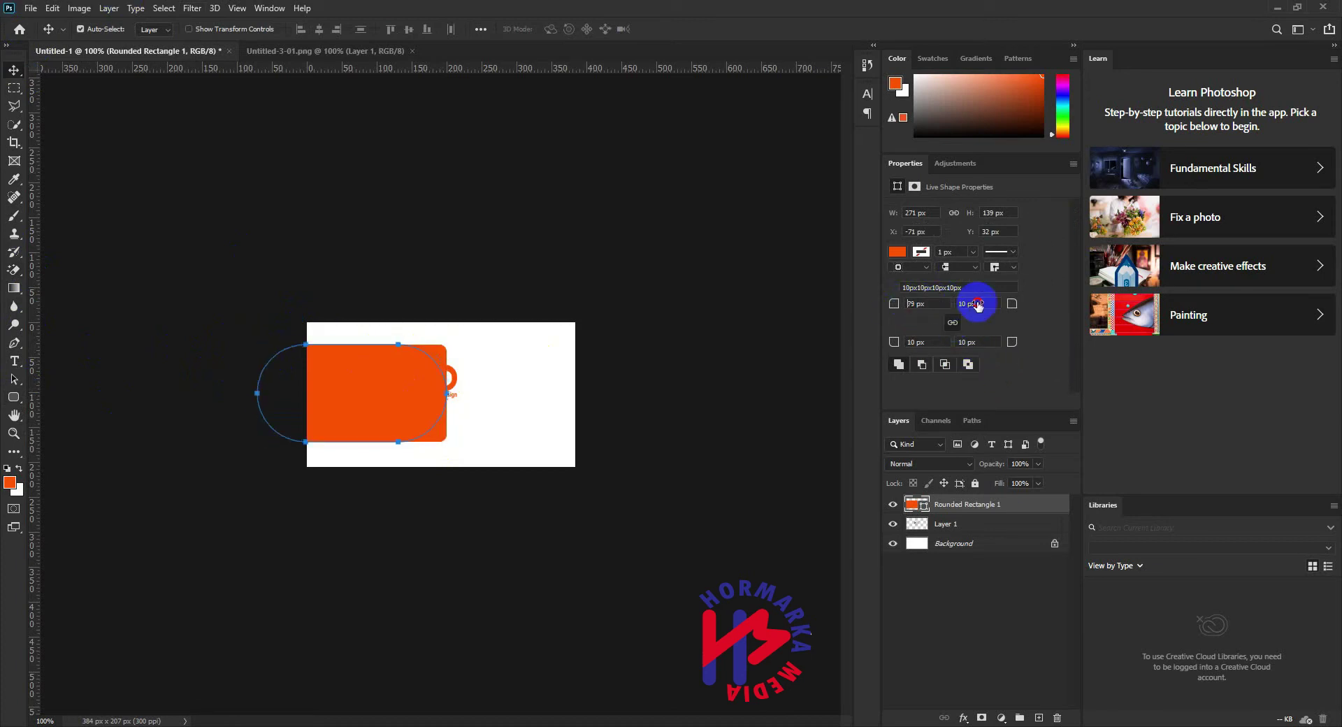
drag(383, 397, 360, 413)
drag(451, 390, 452, 390)
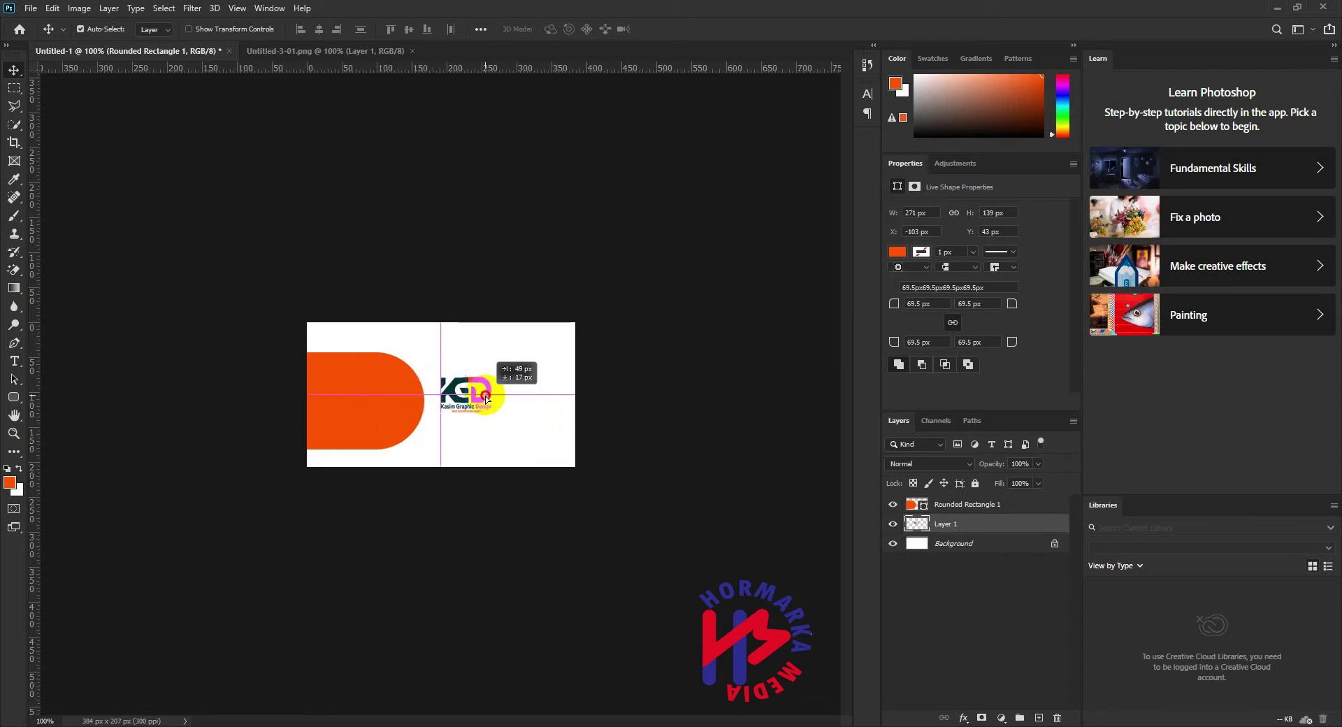
Move the KGD logo to the right of the orange shape.
drag(451, 390, 501, 378)
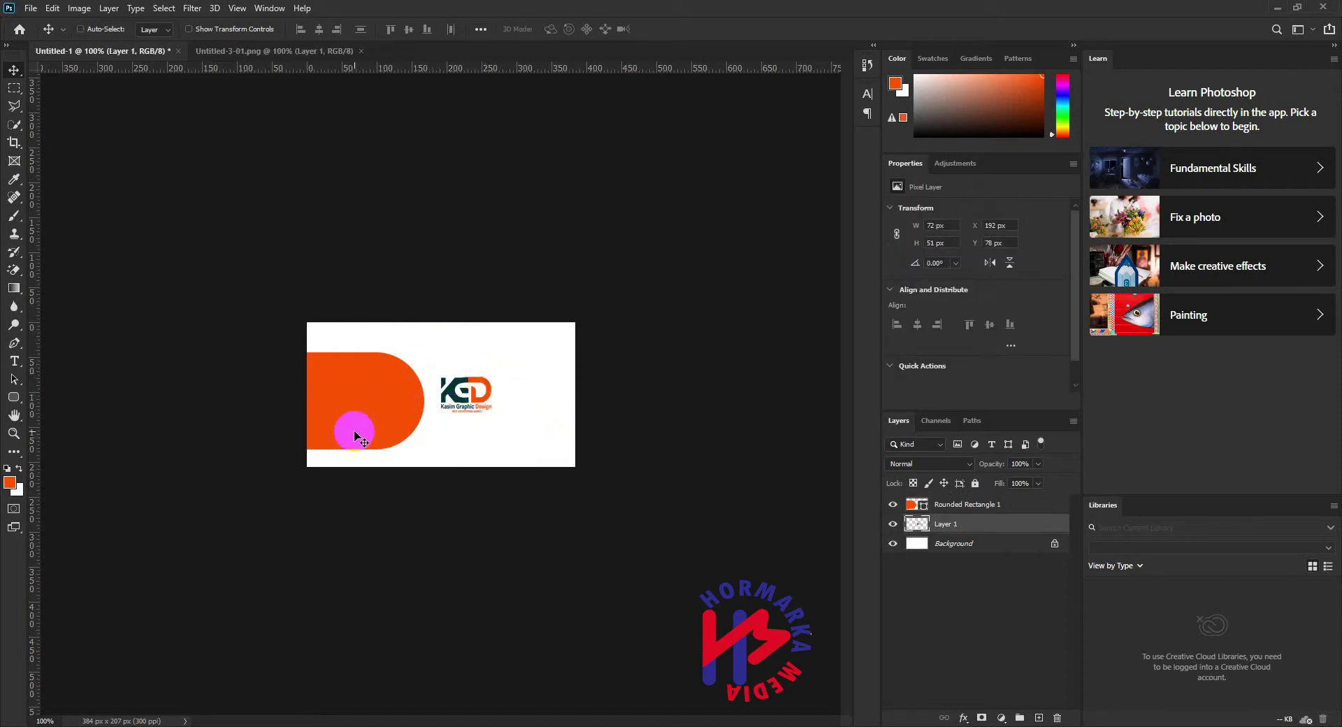
key(ctrl+t)
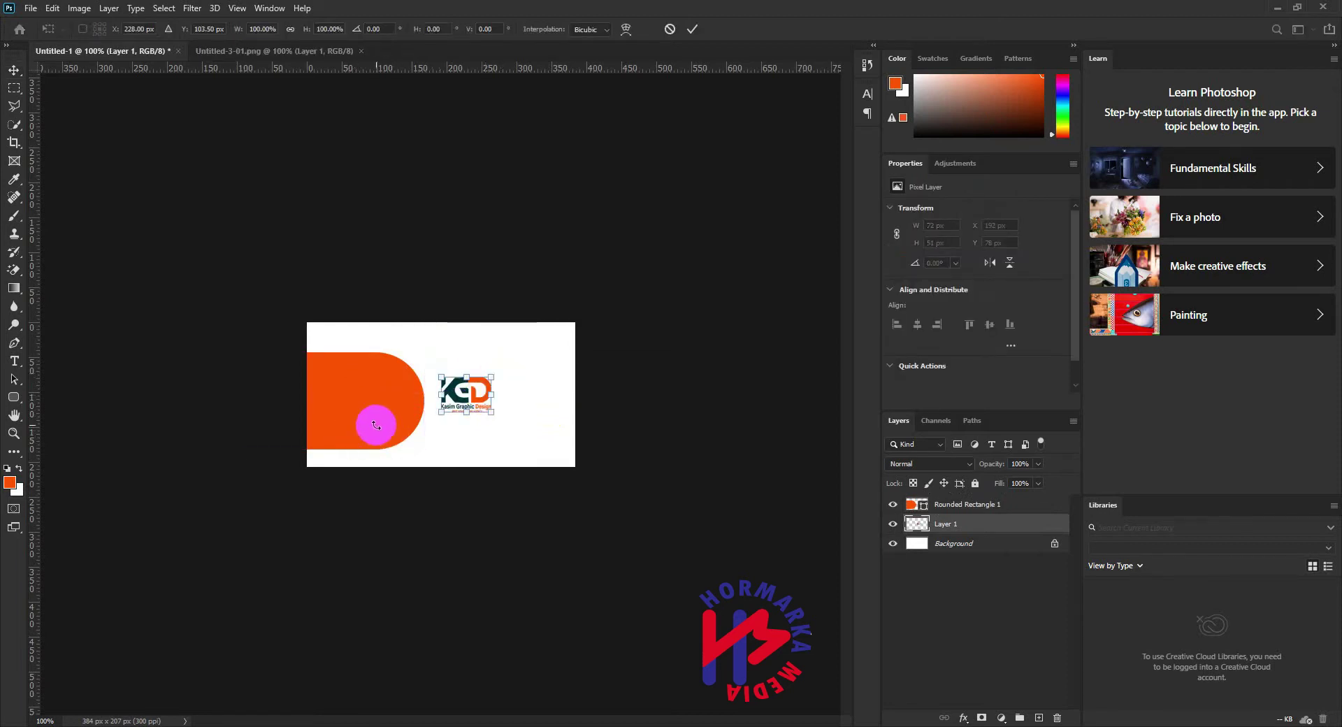
key(Return)
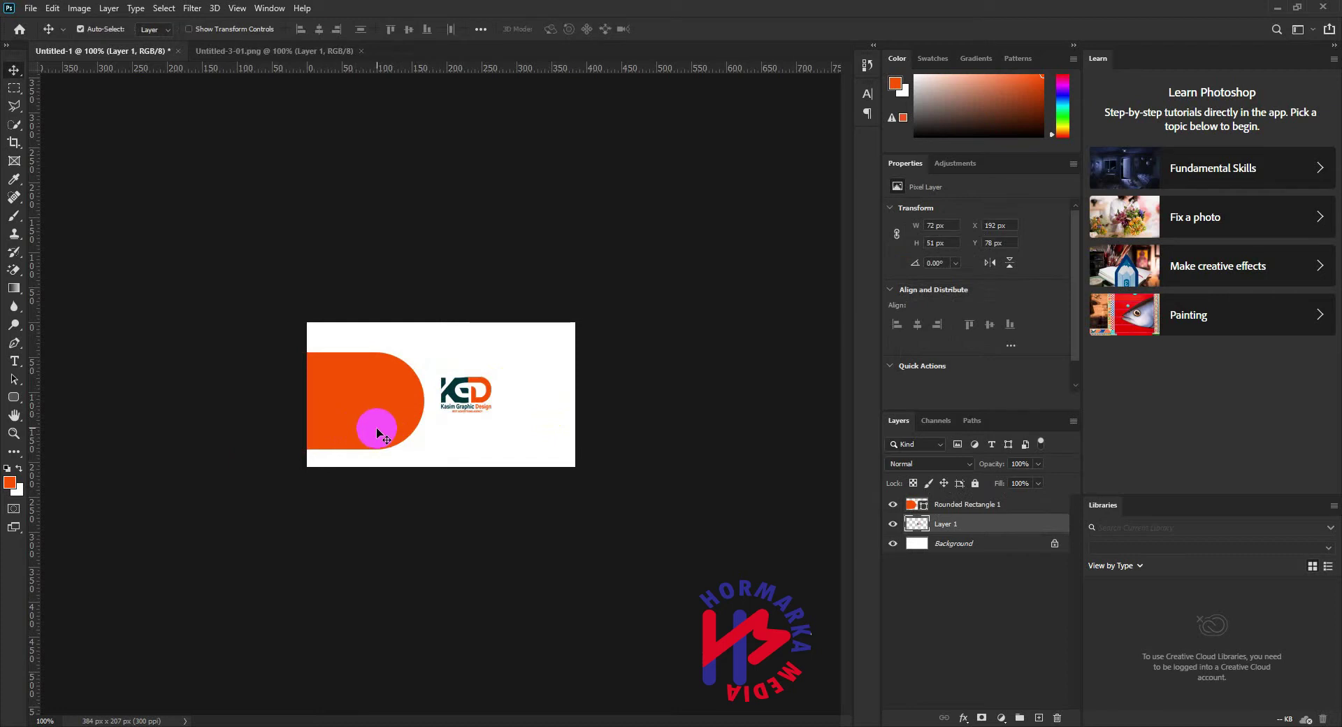
key(ctrl+j)
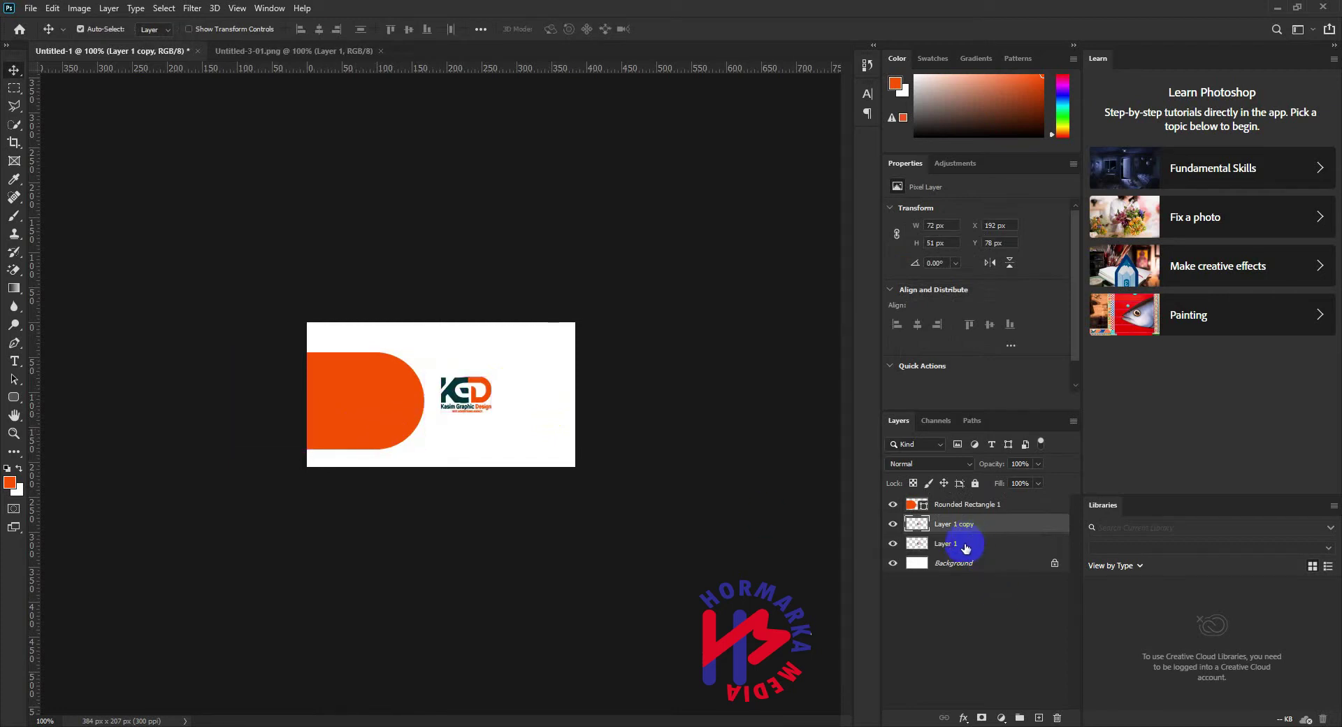
key(ctrl+z)
Duplicate the orange rounded shape, fill the copy white, and shift it slightly left.
click(978, 506)
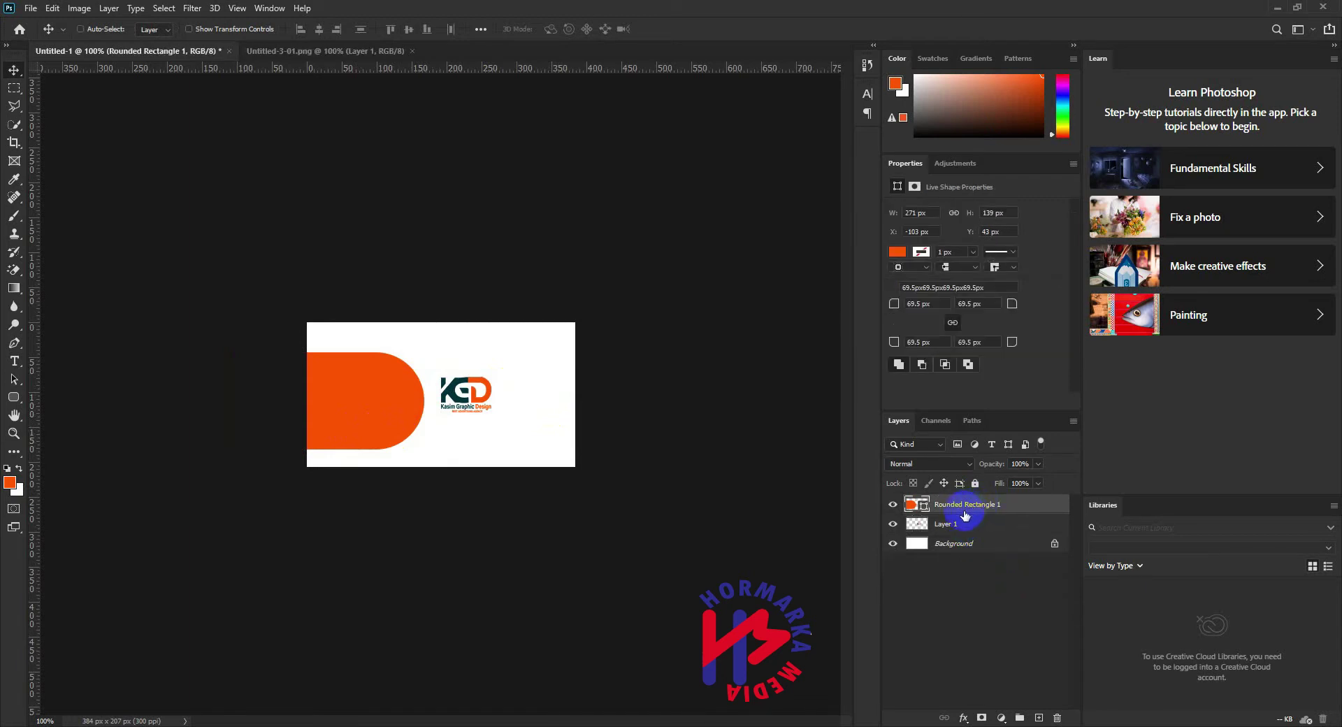
key(ctrl+j)
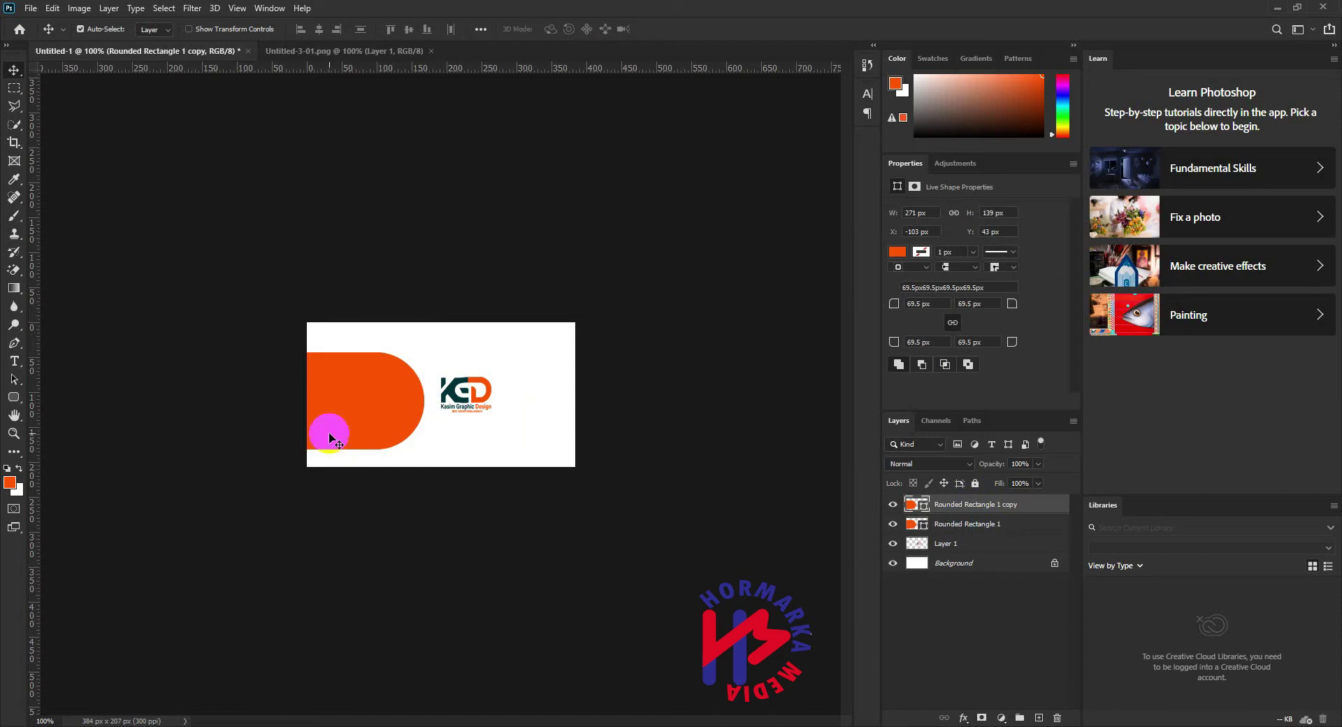
double_click(924, 508)
click(546, 416)
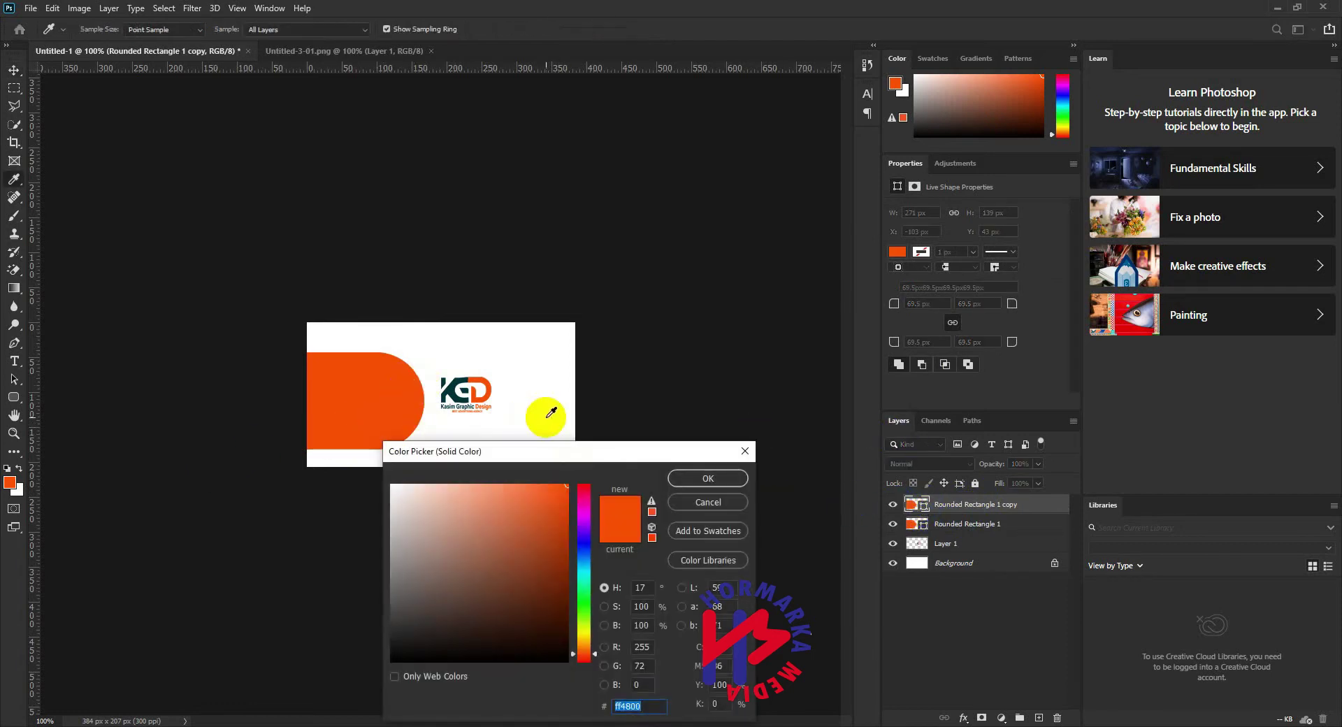
click(708, 479)
key(v)
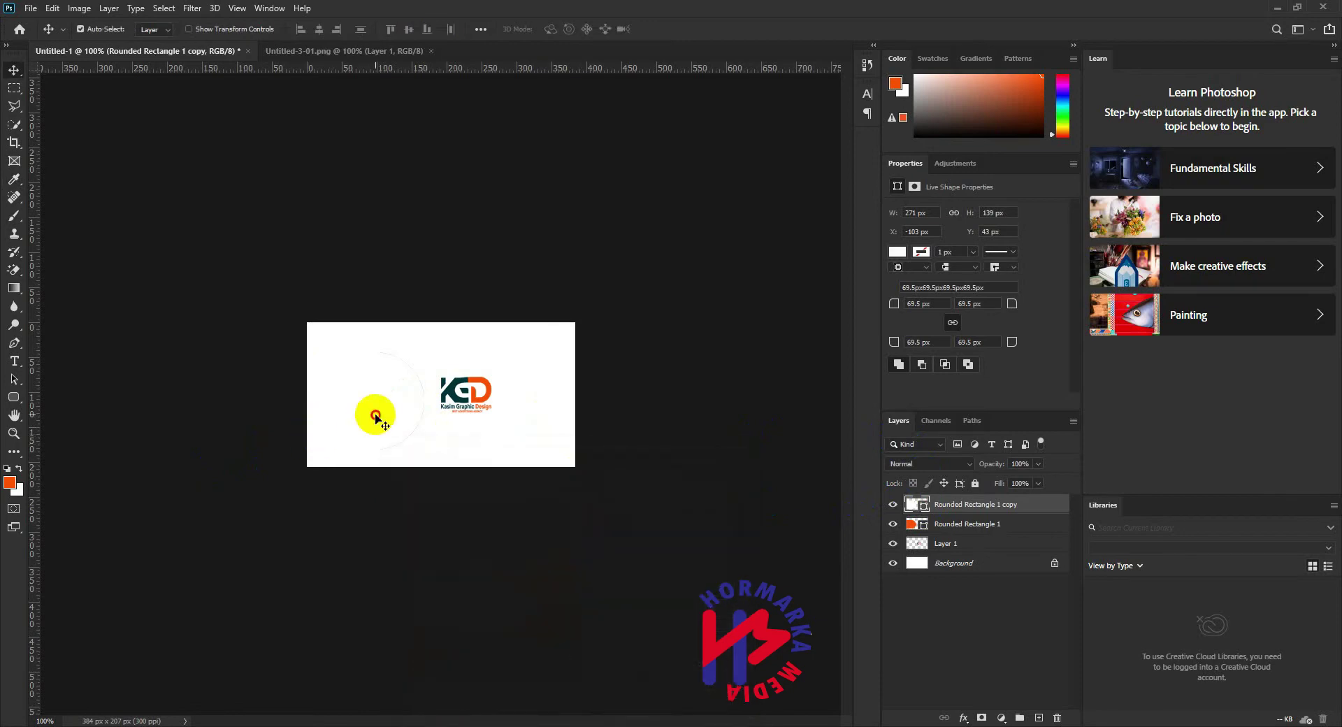
mouse_move(376, 418)
mouse_down()
mouse_move(351, 418)
mouse_move(422, 445)
mouse_up()
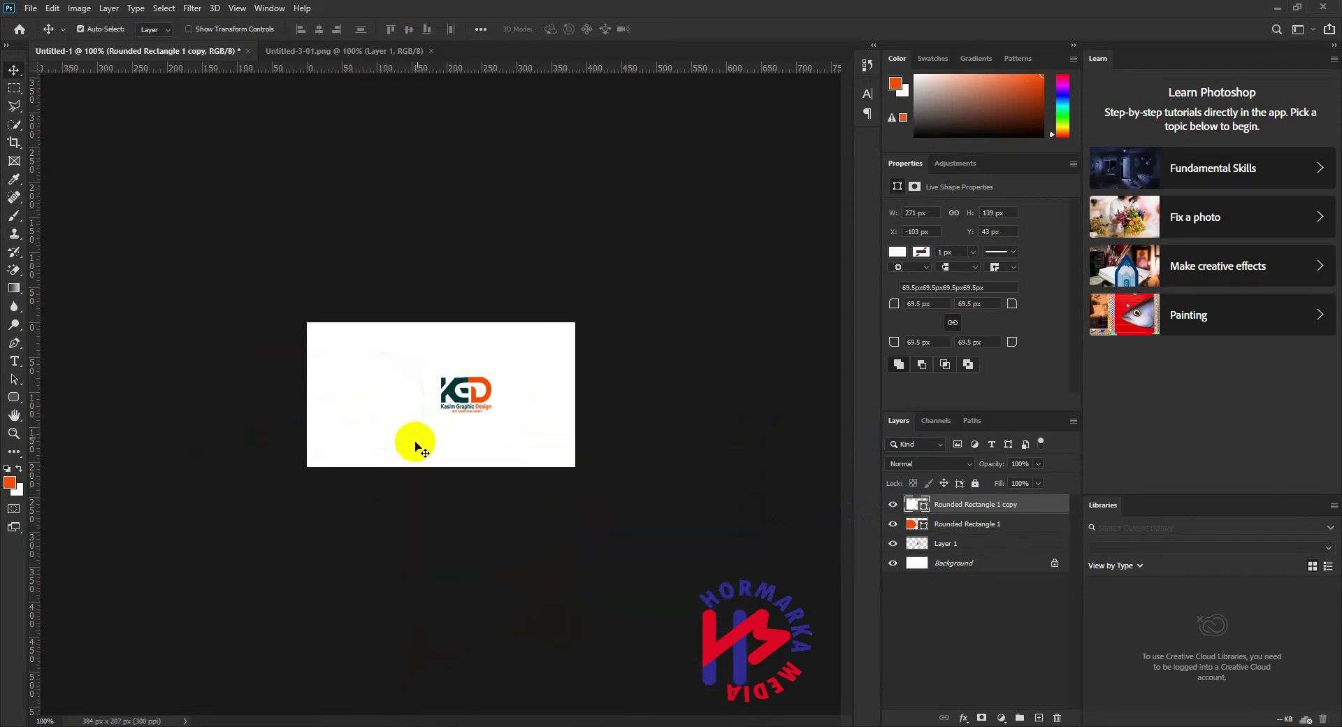
Shrink the white copy to about 91% (248 × 127 px) and reposition the logo.
key(ctrl+t)
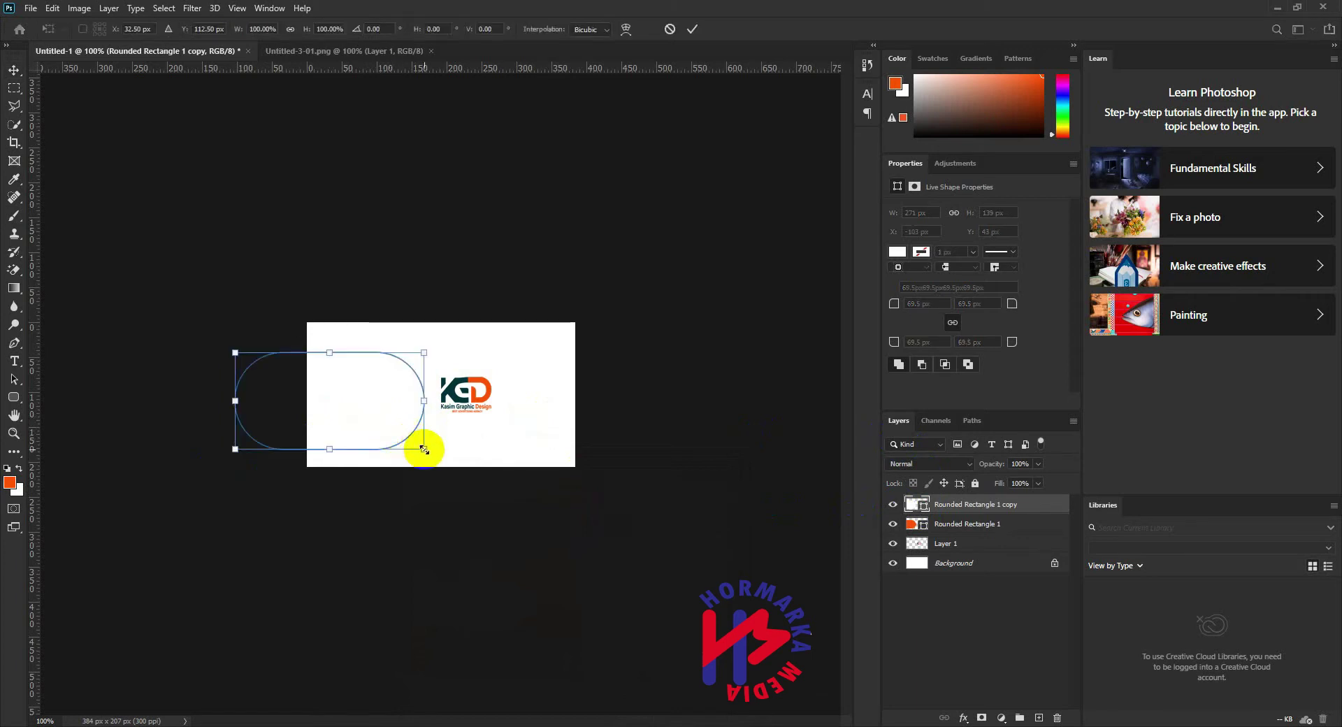
drag(424, 448, 419, 442)
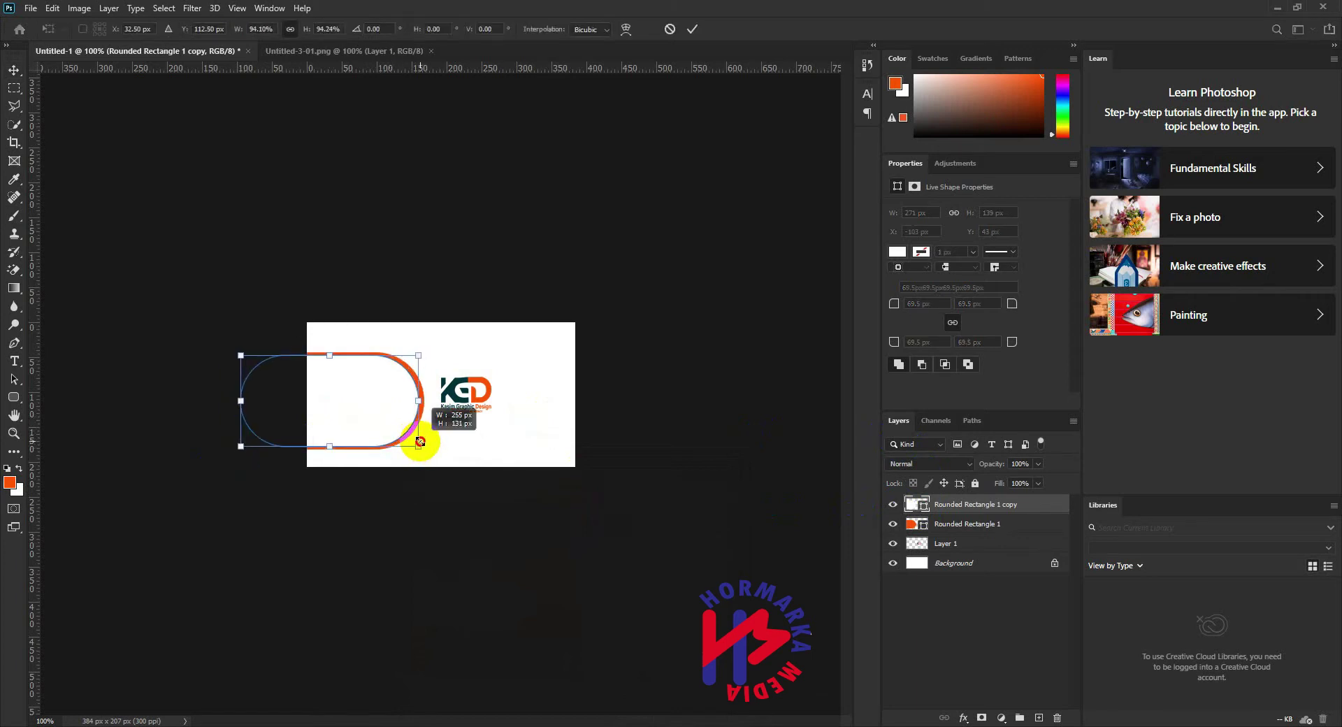
drag(419, 442, 417, 445)
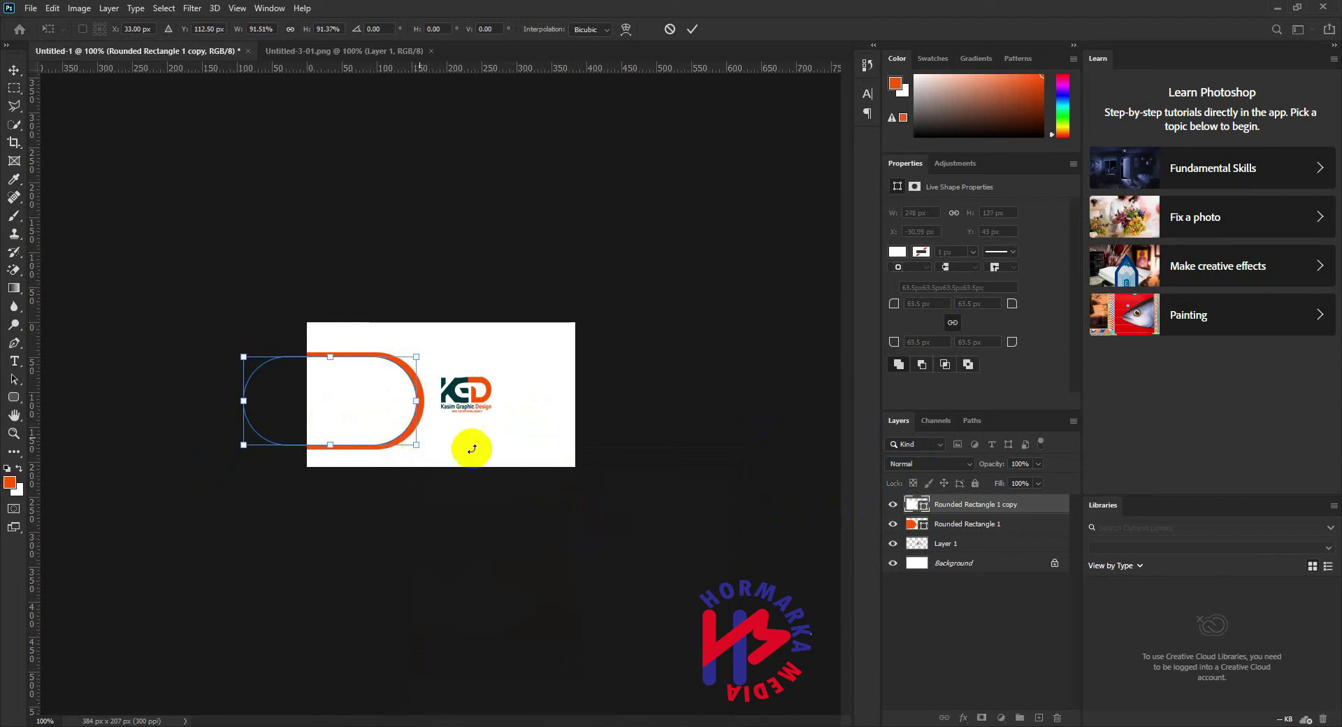
key(Return)
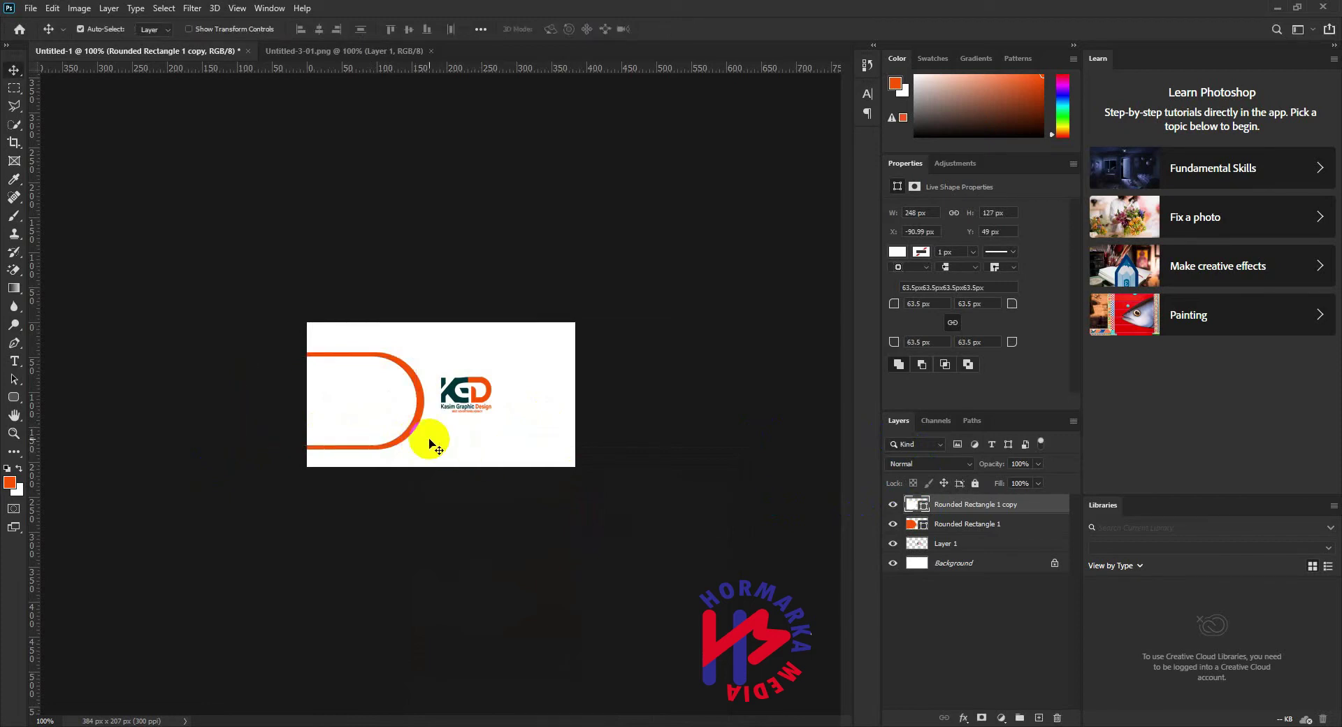
drag(485, 402, 392, 411)
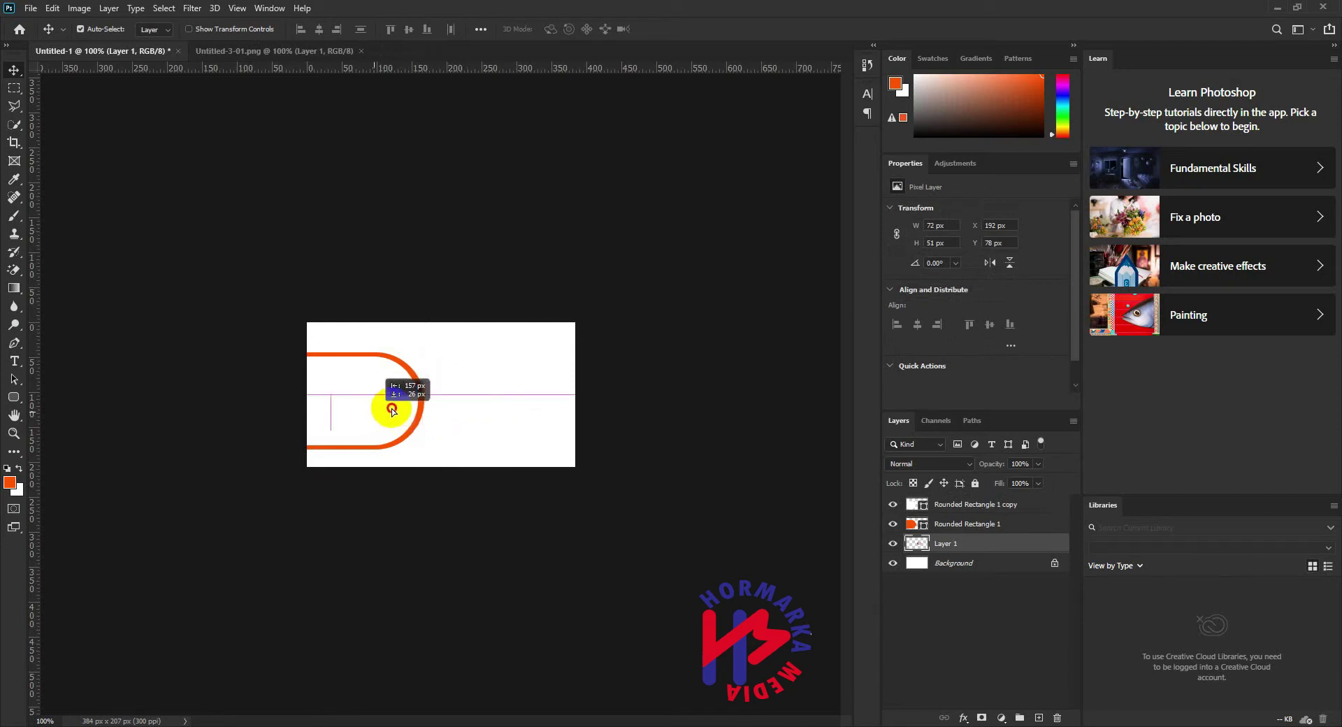
drag(393, 411, 466, 413)
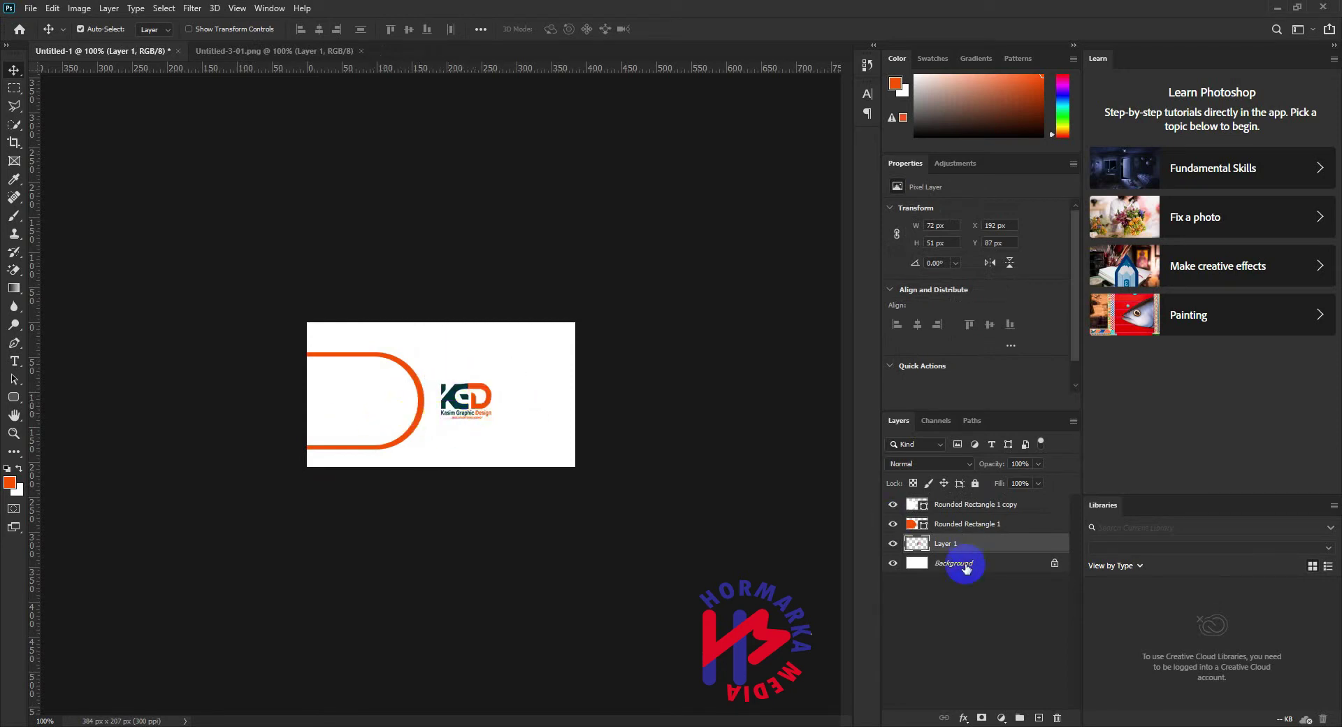
Raise the logo layer to the top, place it in the orange outline, and enlarge it to 113 × 80 px.
drag(959, 546, 962, 502)
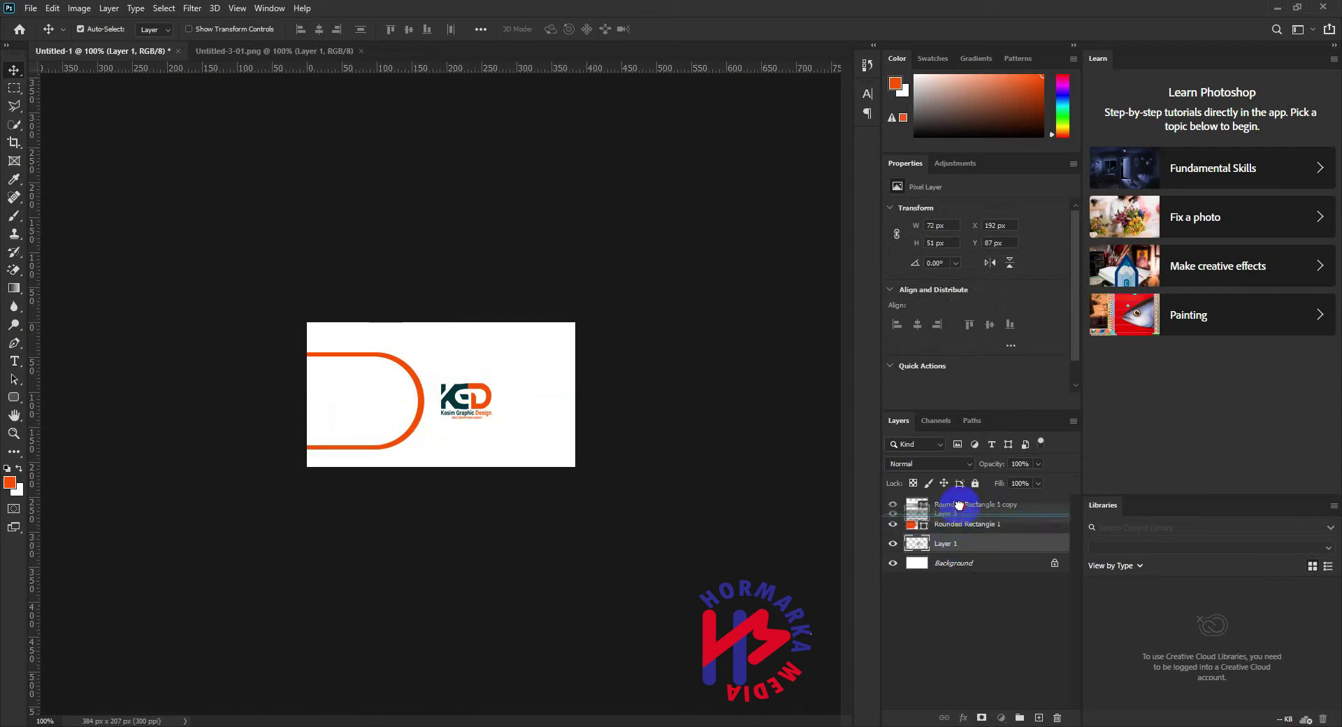
drag(474, 414, 364, 414)
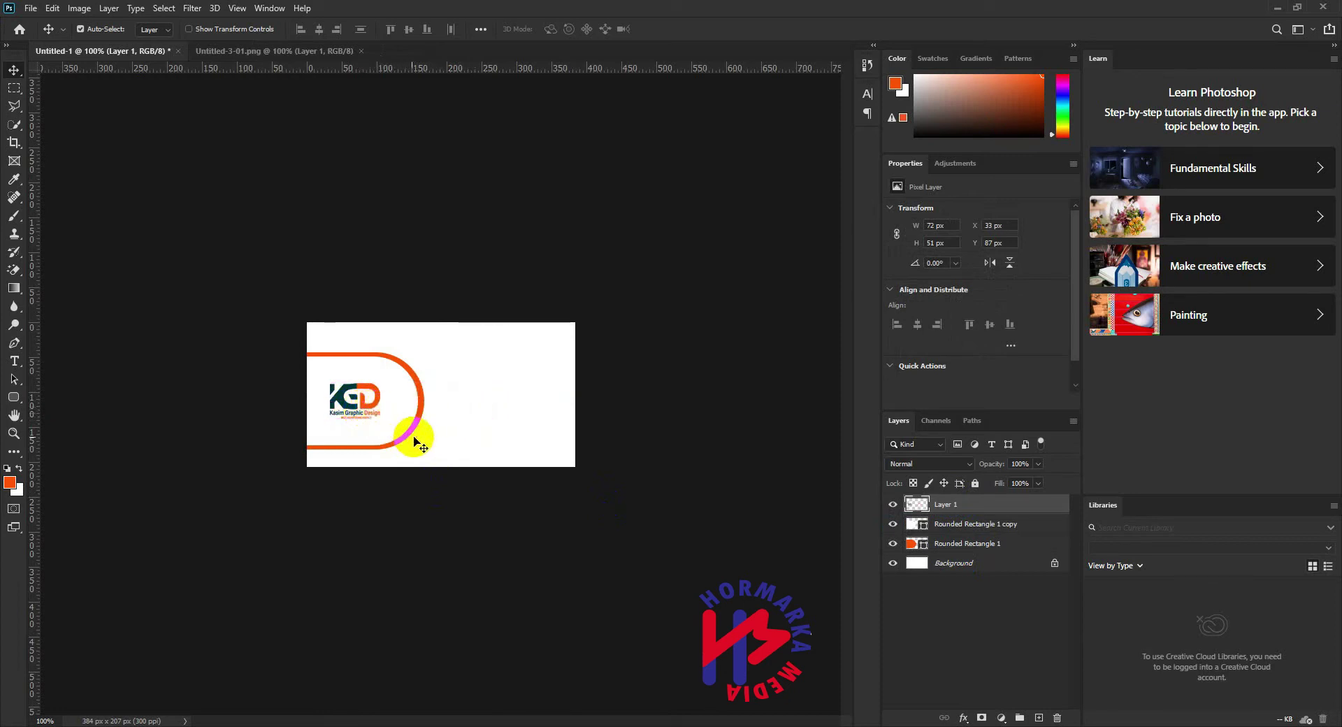
drag(381, 420, 379, 430)
key(ctrl+t)
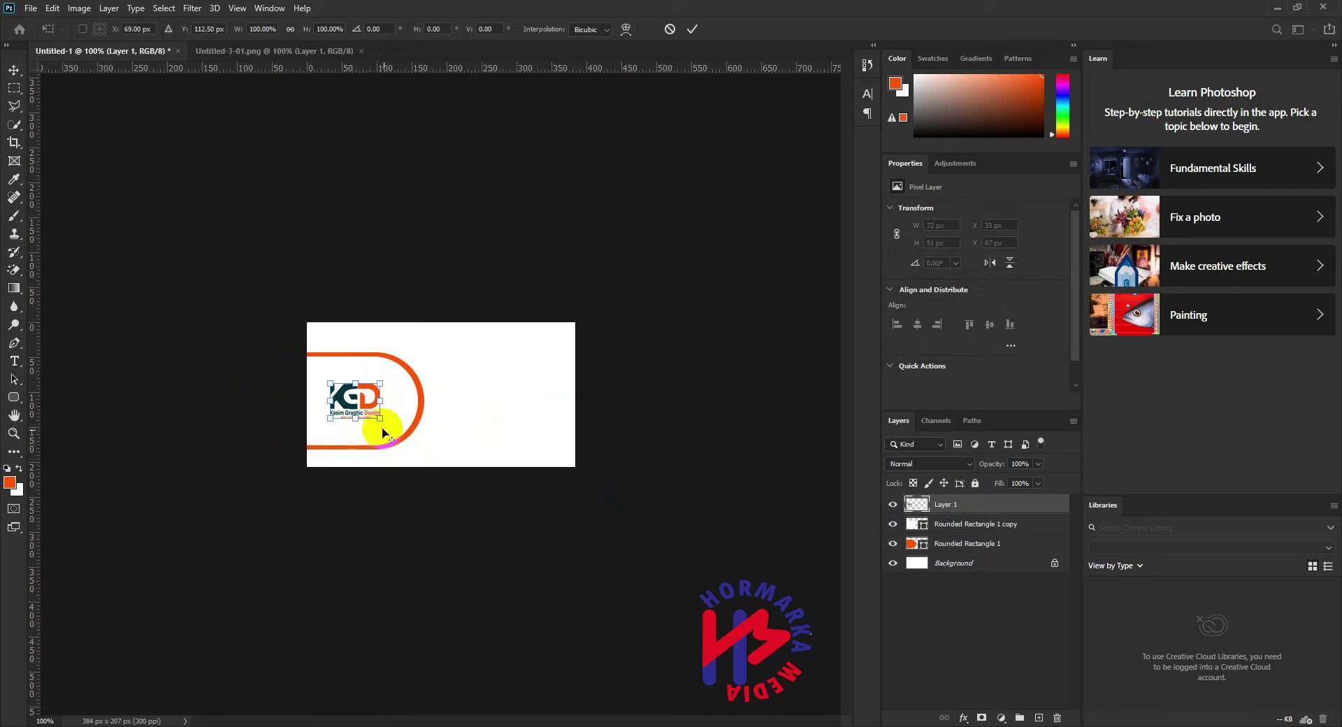
drag(382, 424, 396, 433)
drag(382, 415, 389, 416)
key(Return)
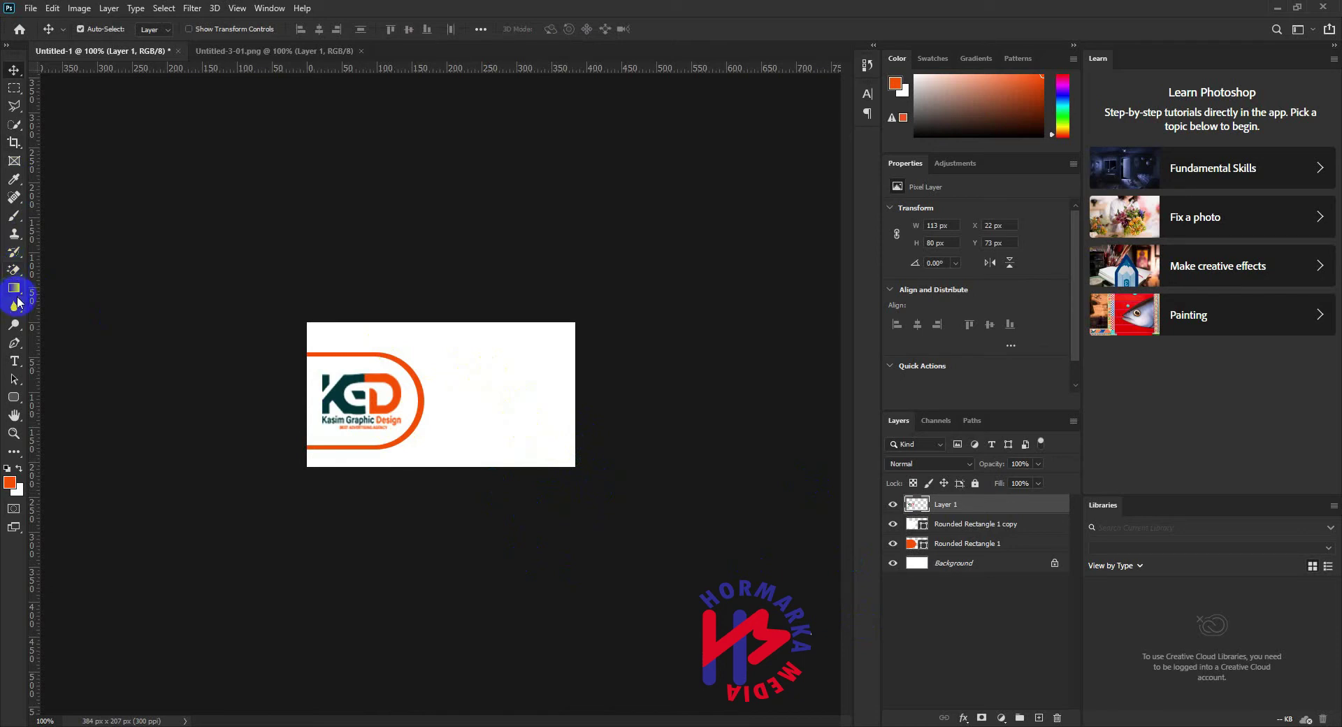
click(19, 399)
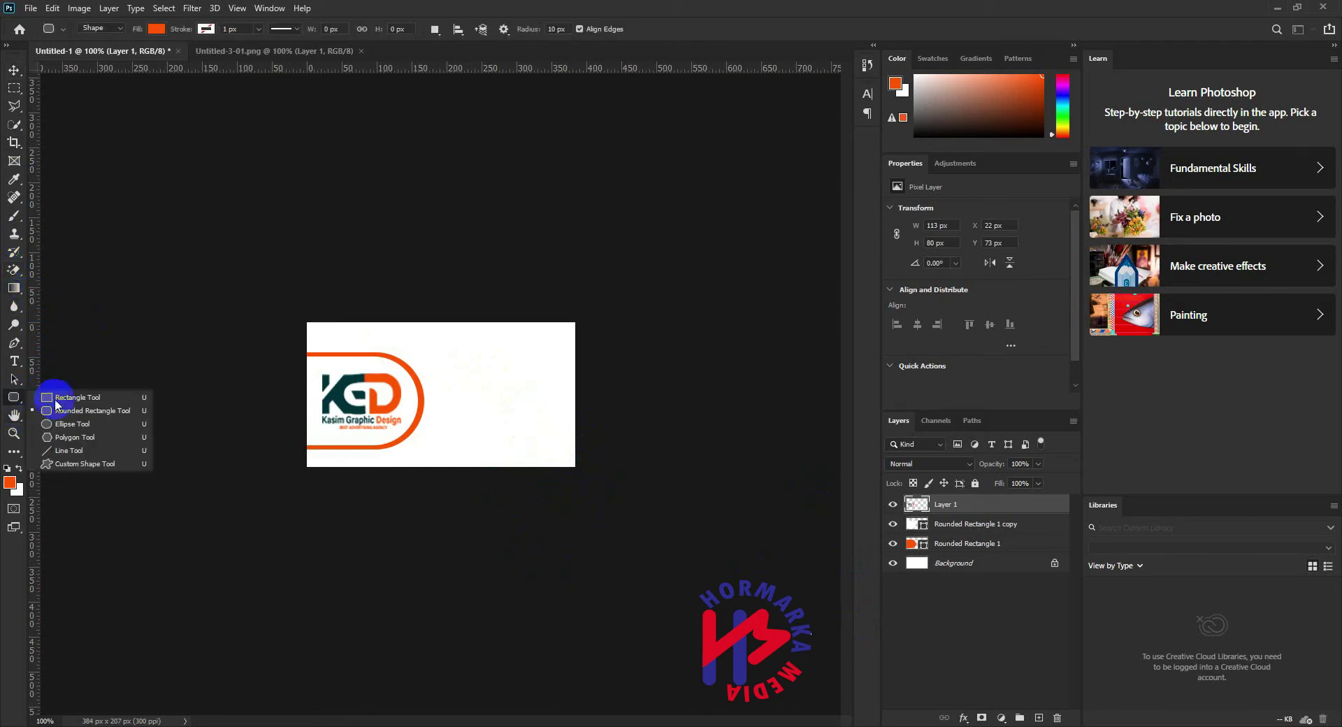
Draw a card-sized rectangle and move its layer just above Background.
click(51, 401)
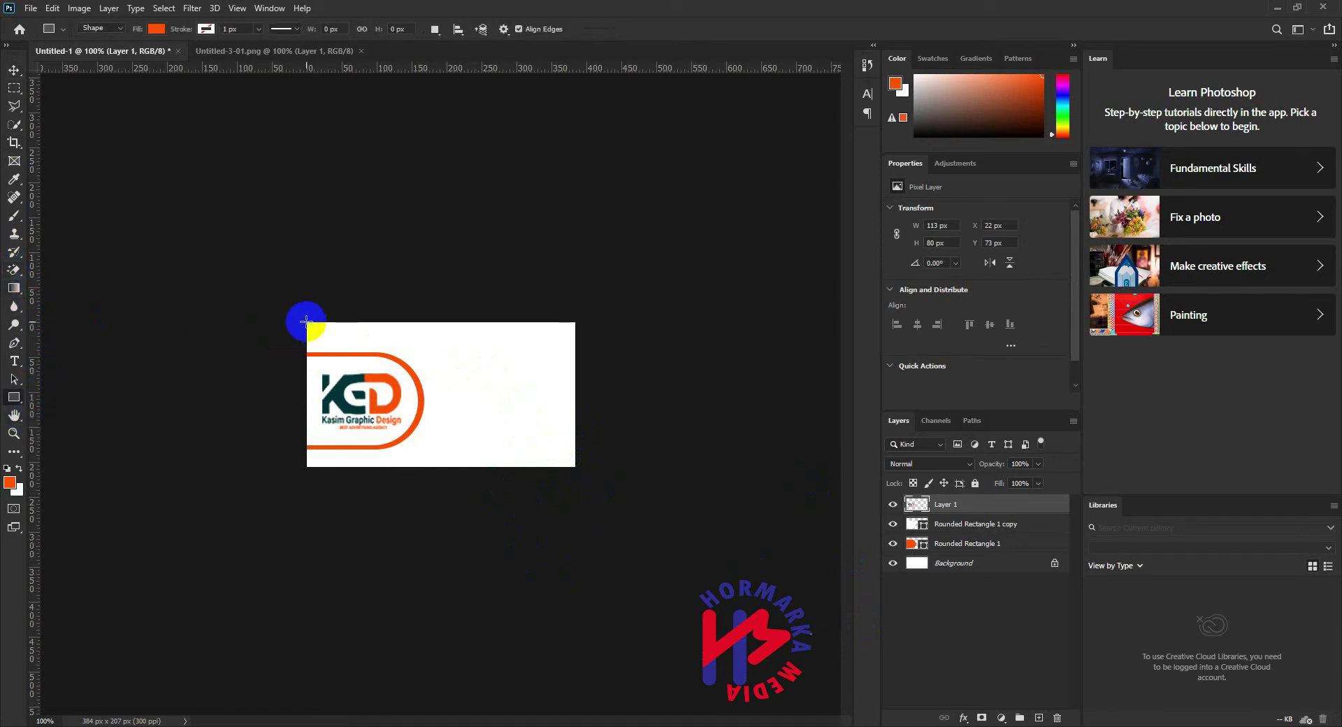
drag(307, 321, 575, 466)
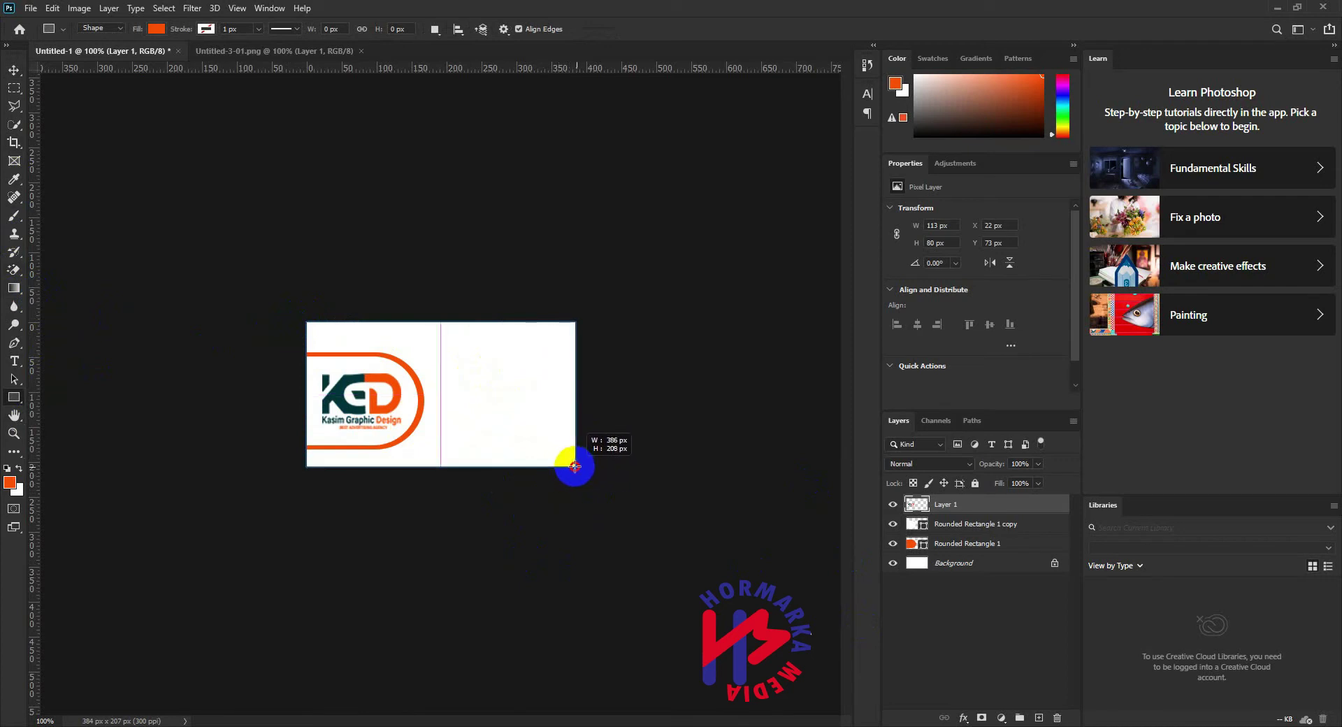
drag(574, 466, 574, 466)
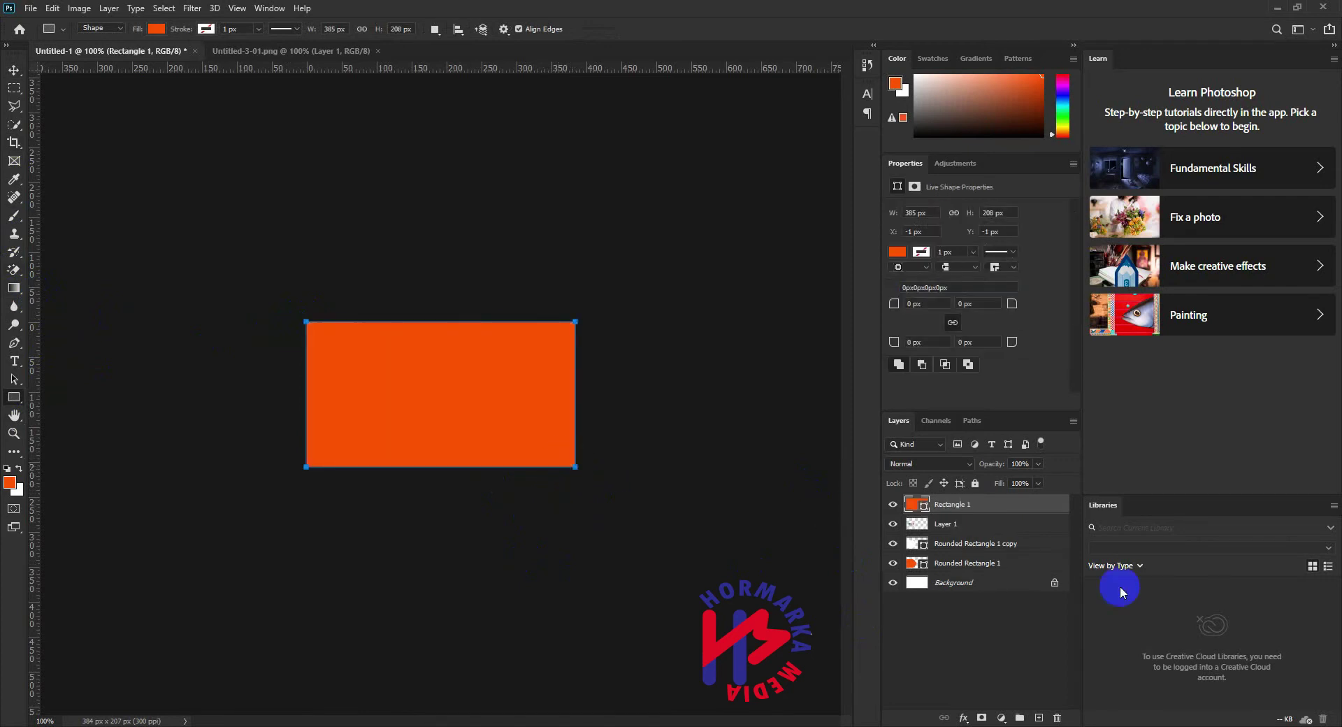
drag(987, 512, 989, 570)
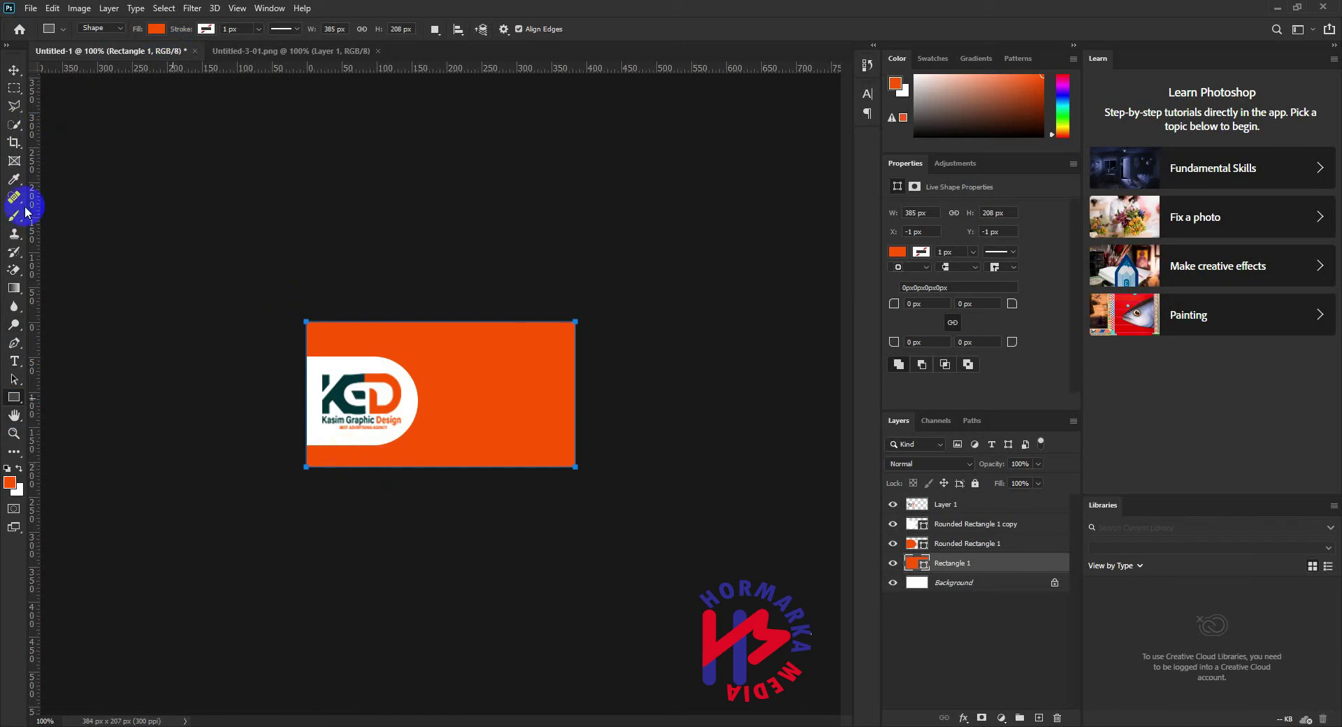
Set the rectangle's fill to dark teal #00373a.
click(156, 30)
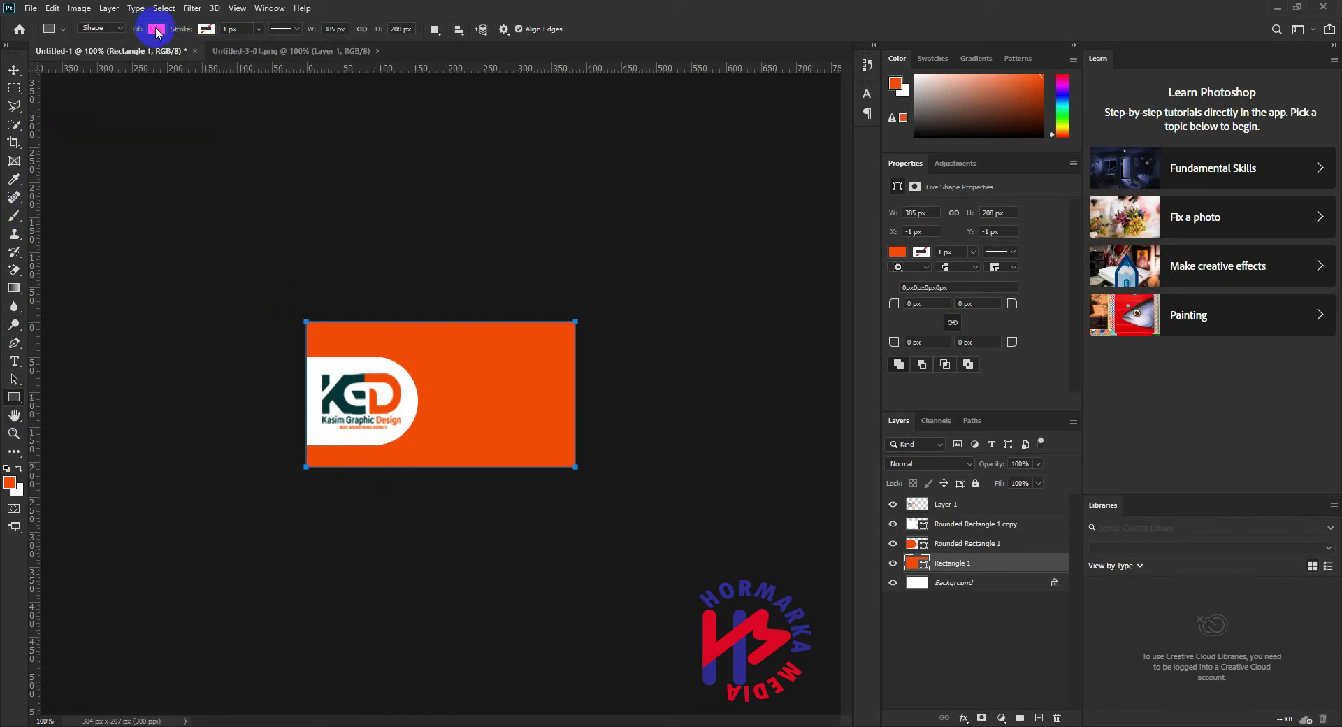
click(156, 30)
click(242, 58)
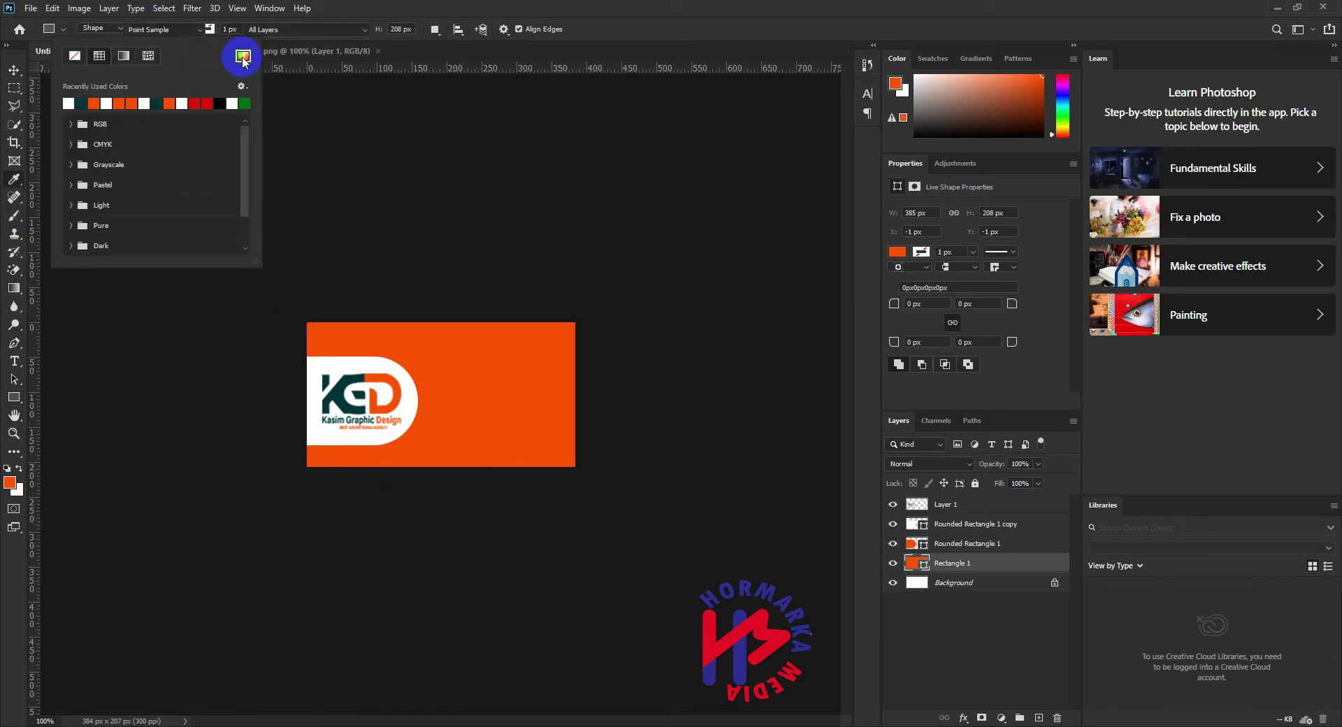
click(354, 379)
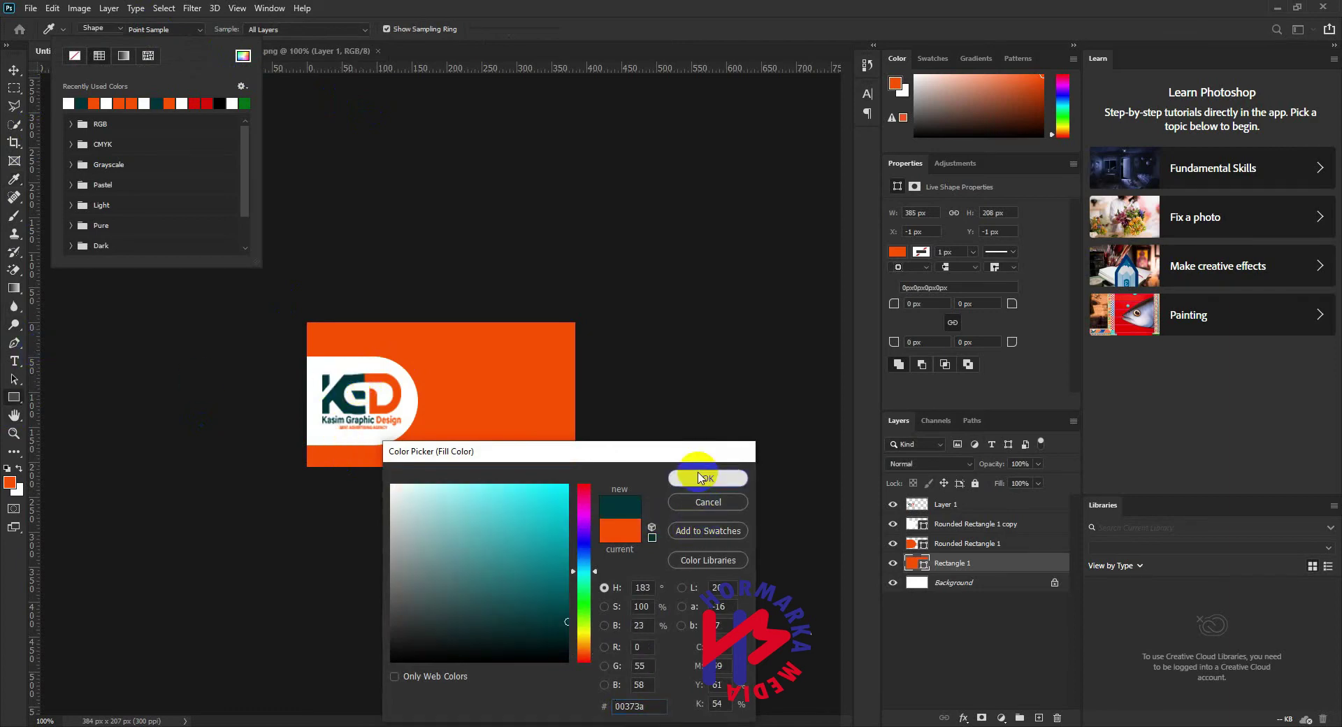
click(701, 478)
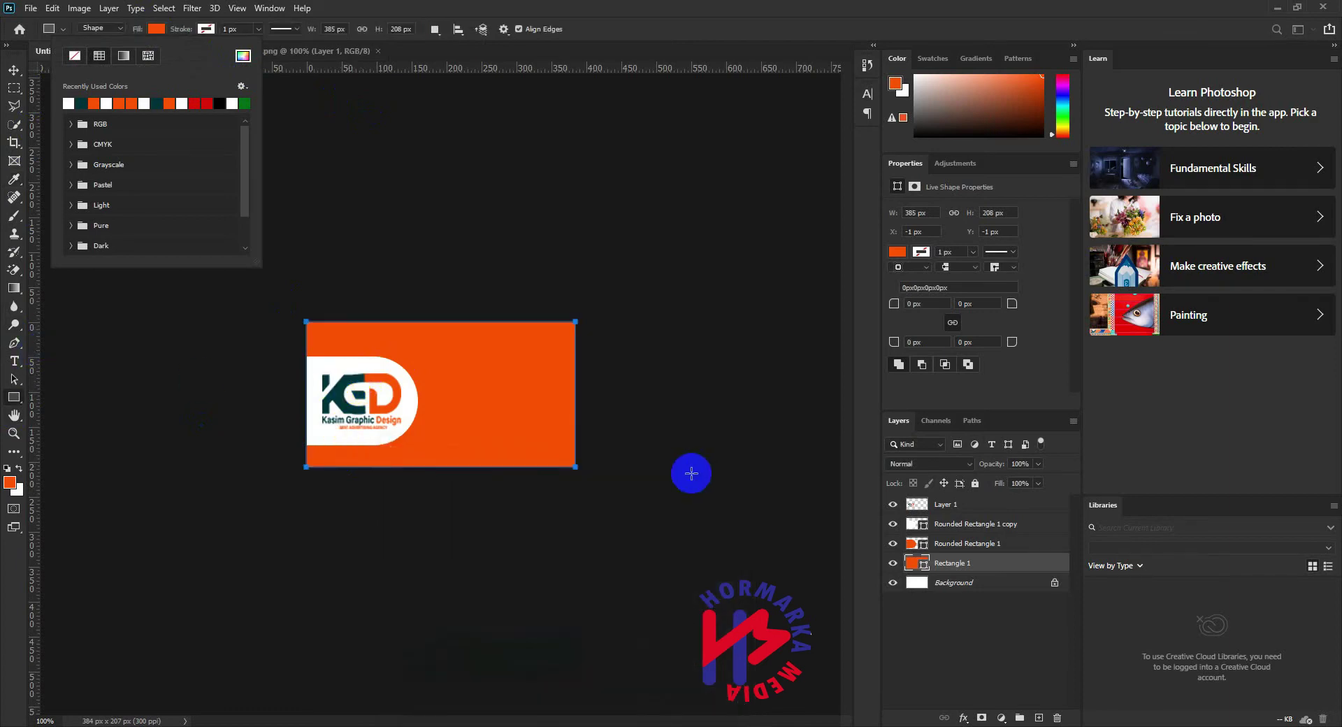
click(14, 71)
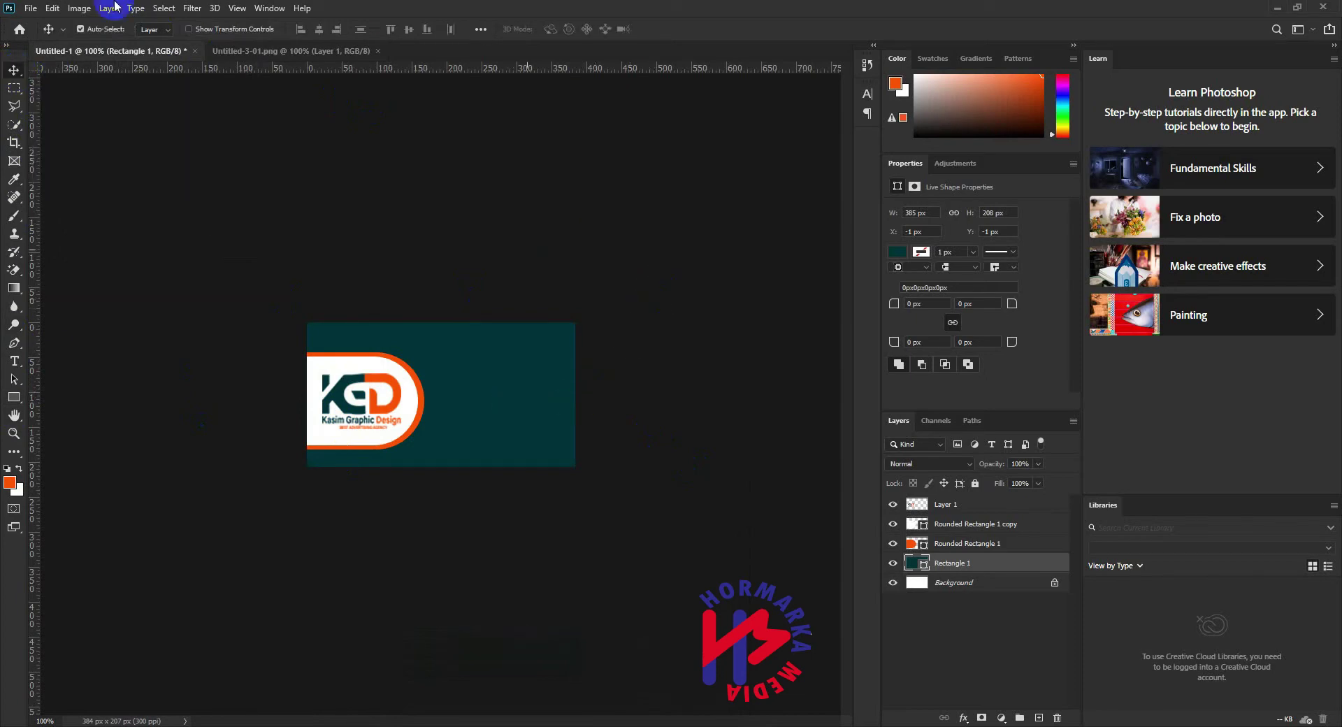
Open image 6.jpg from the 1. ICONS folder.
click(28, 9)
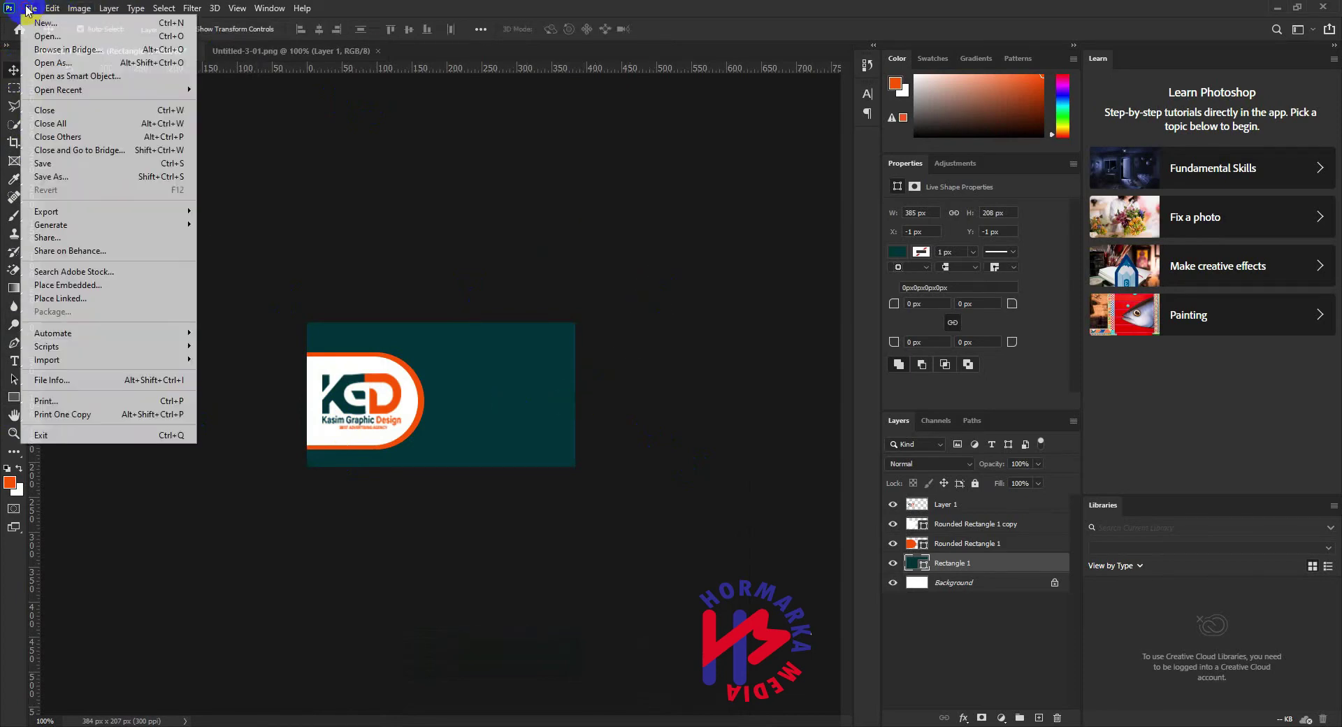
click(45, 41)
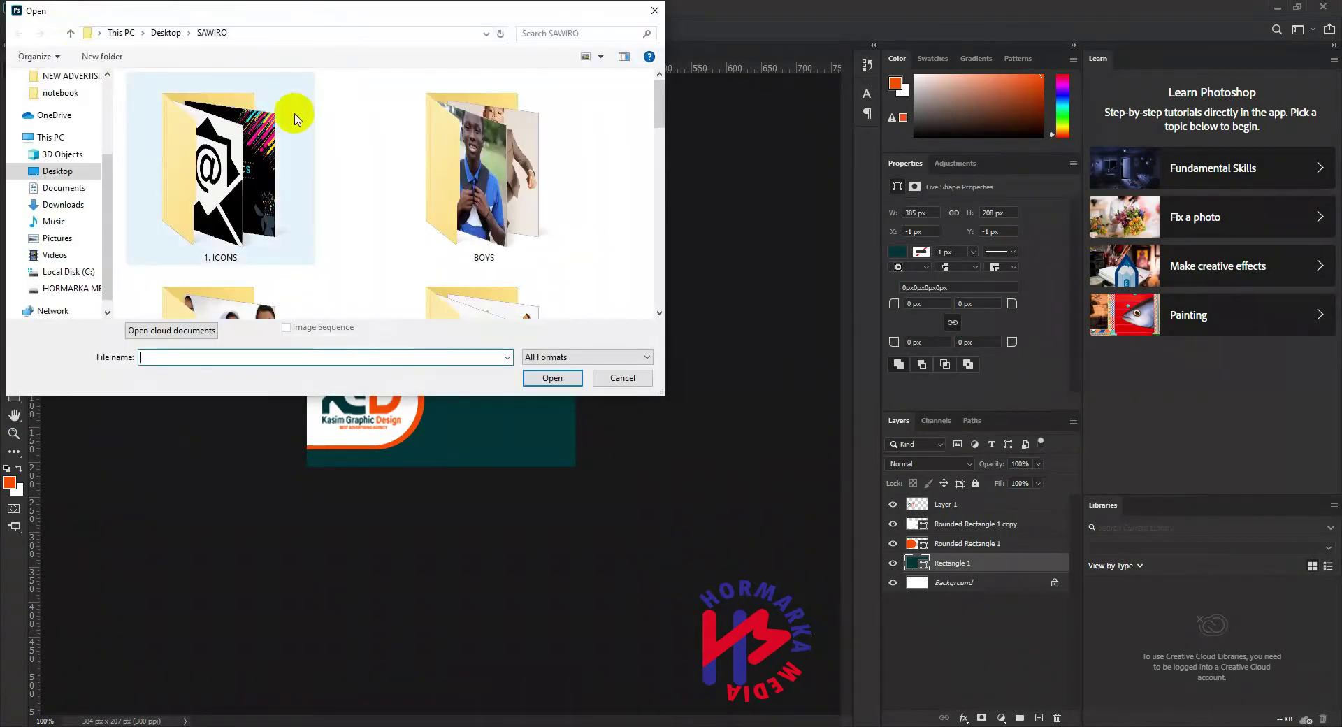
double_click(239, 188)
click(475, 113)
click(563, 383)
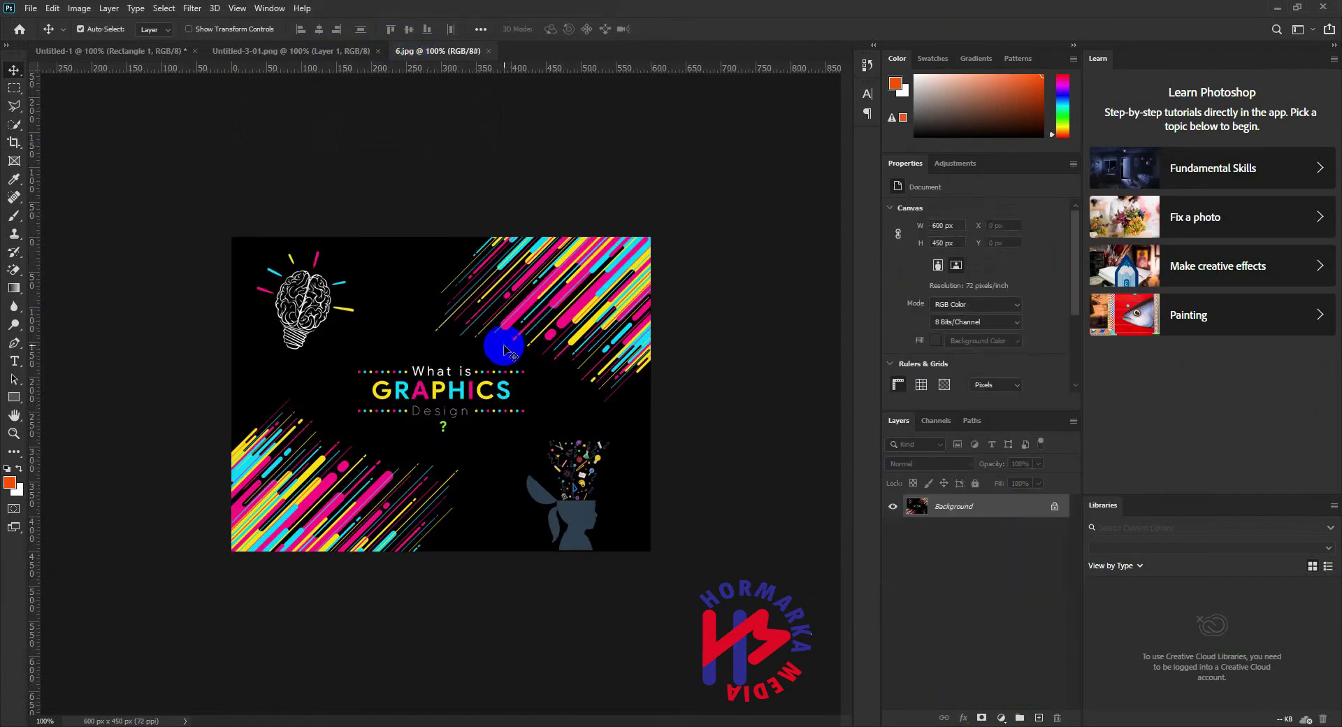
Drop the graphics image onto the card and lower its opacity to 27%.
drag(505, 348, 145, 54)
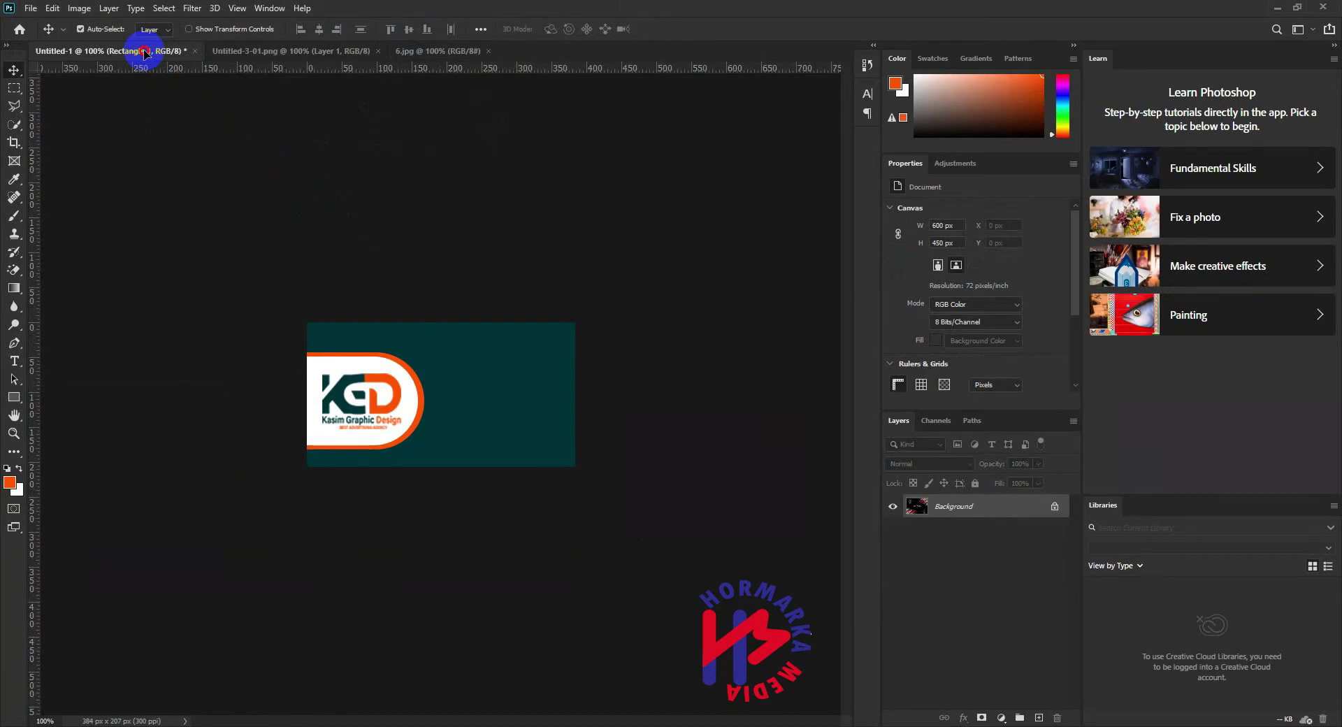
drag(145, 54, 470, 428)
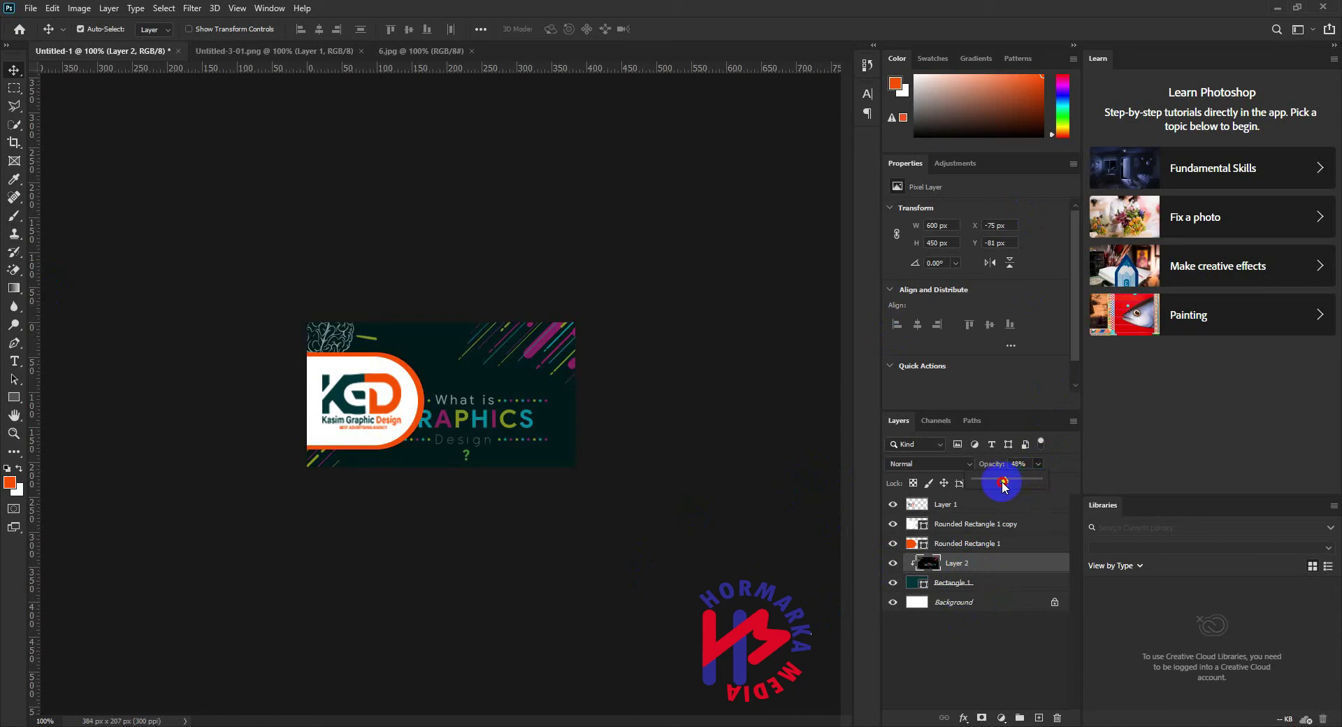
click(1037, 484)
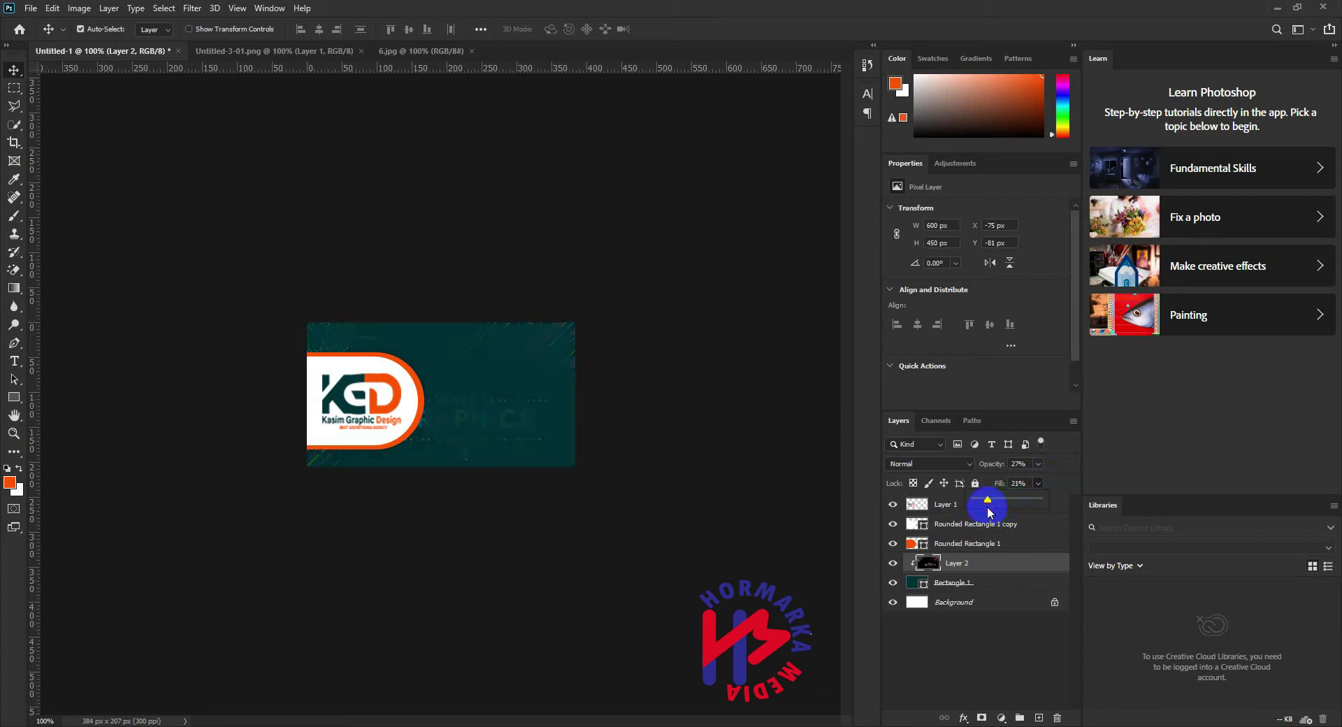
click(719, 493)
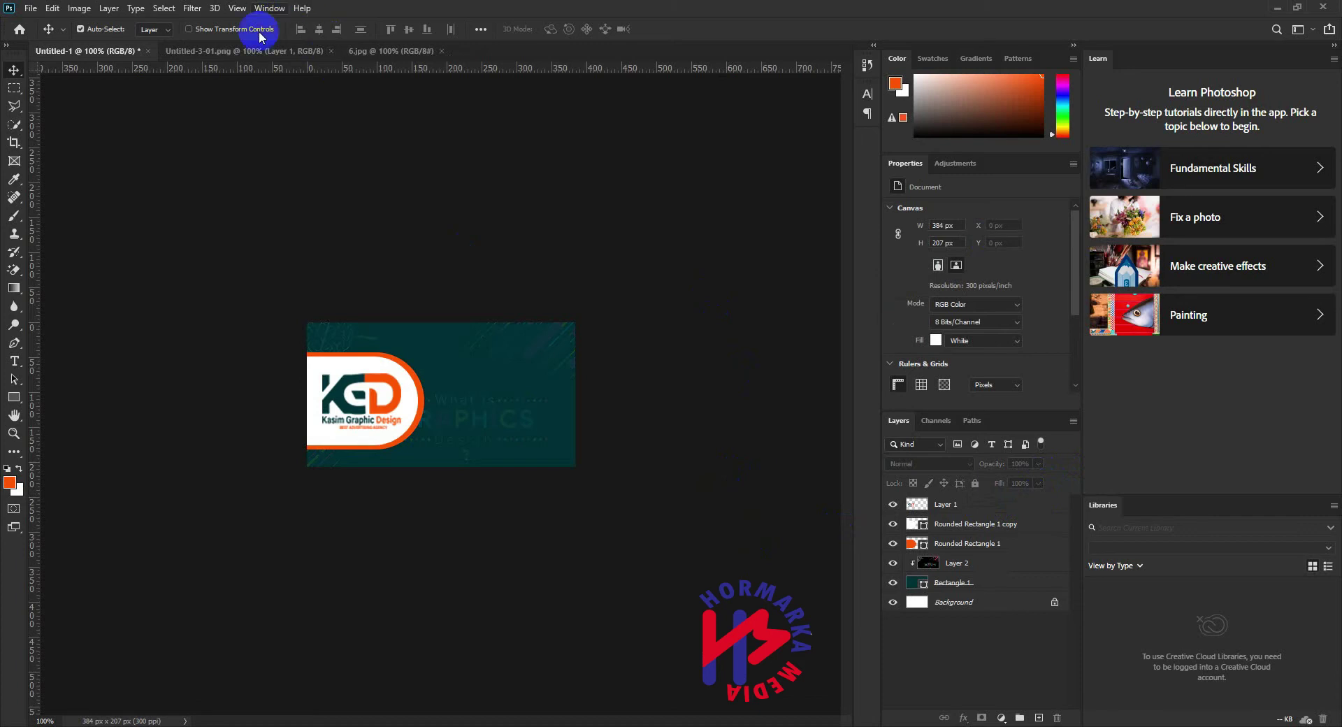
Draw a thin orange rectangle bar along the card's top edge.
click(23, 403)
click(21, 400)
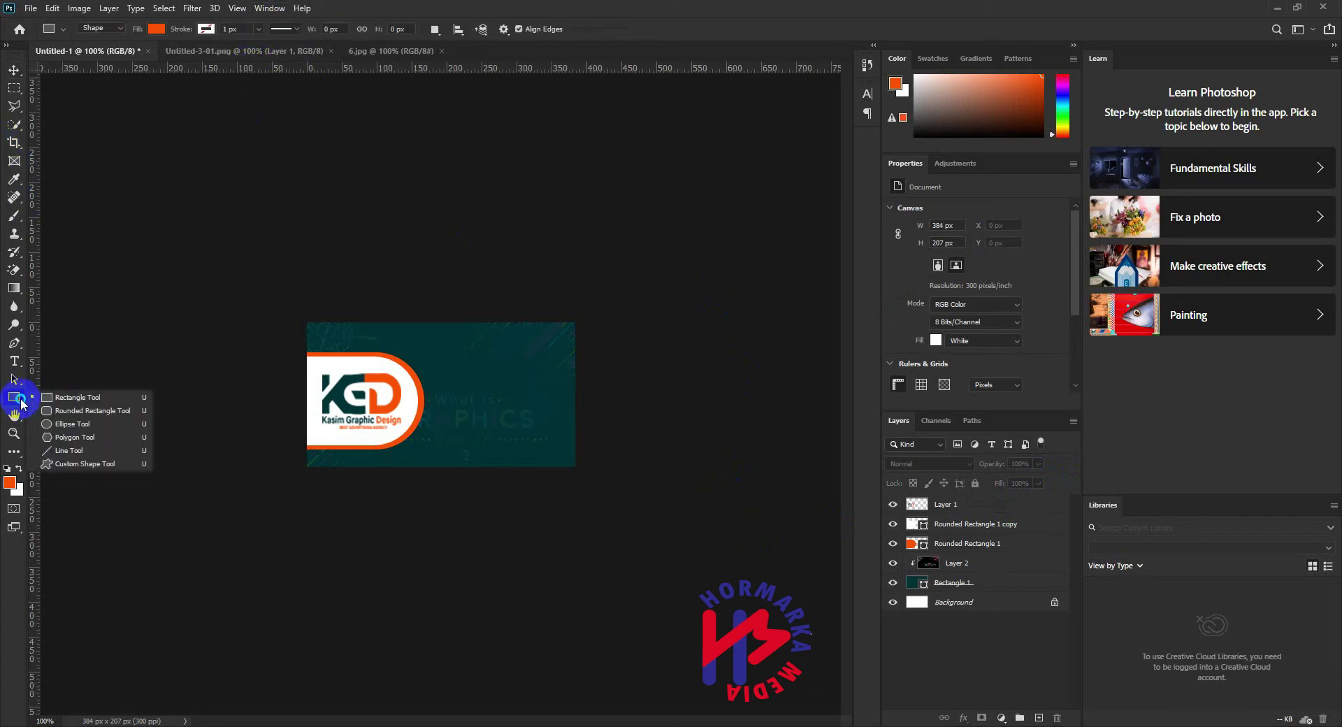
click(72, 404)
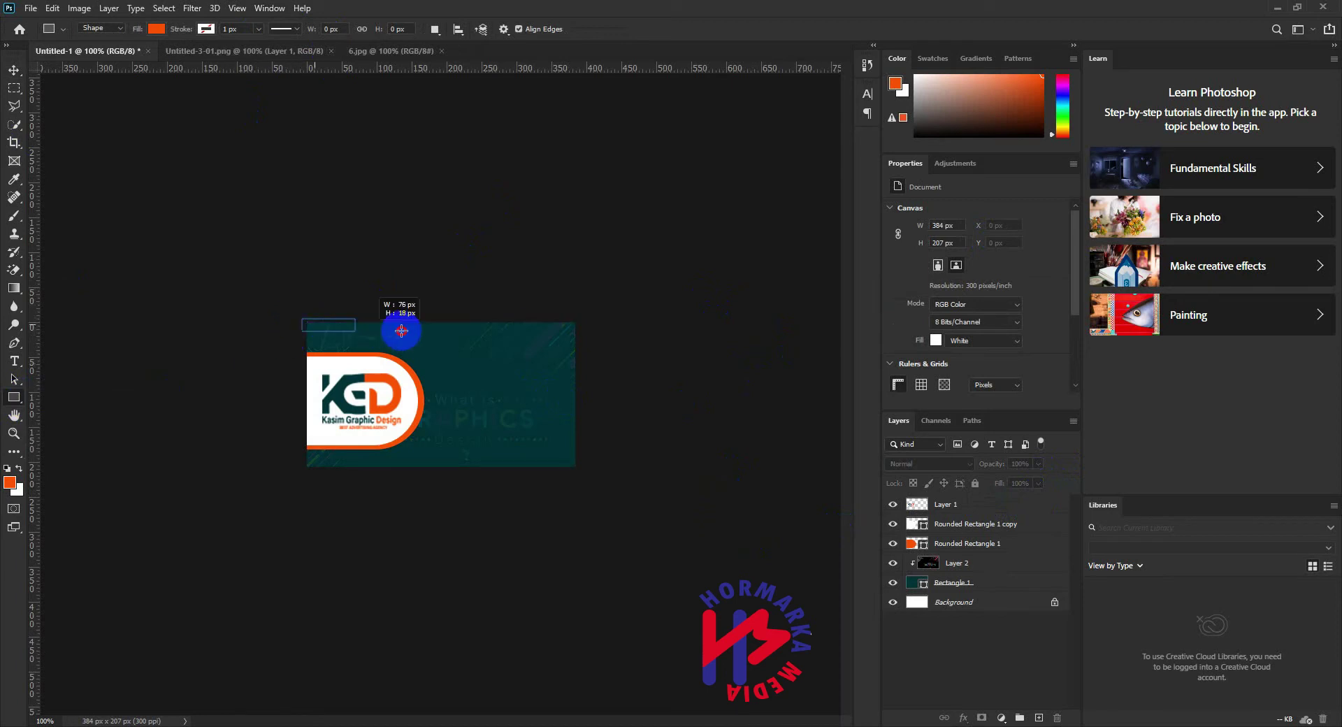
drag(302, 319, 440, 332)
drag(591, 330, 464, 331)
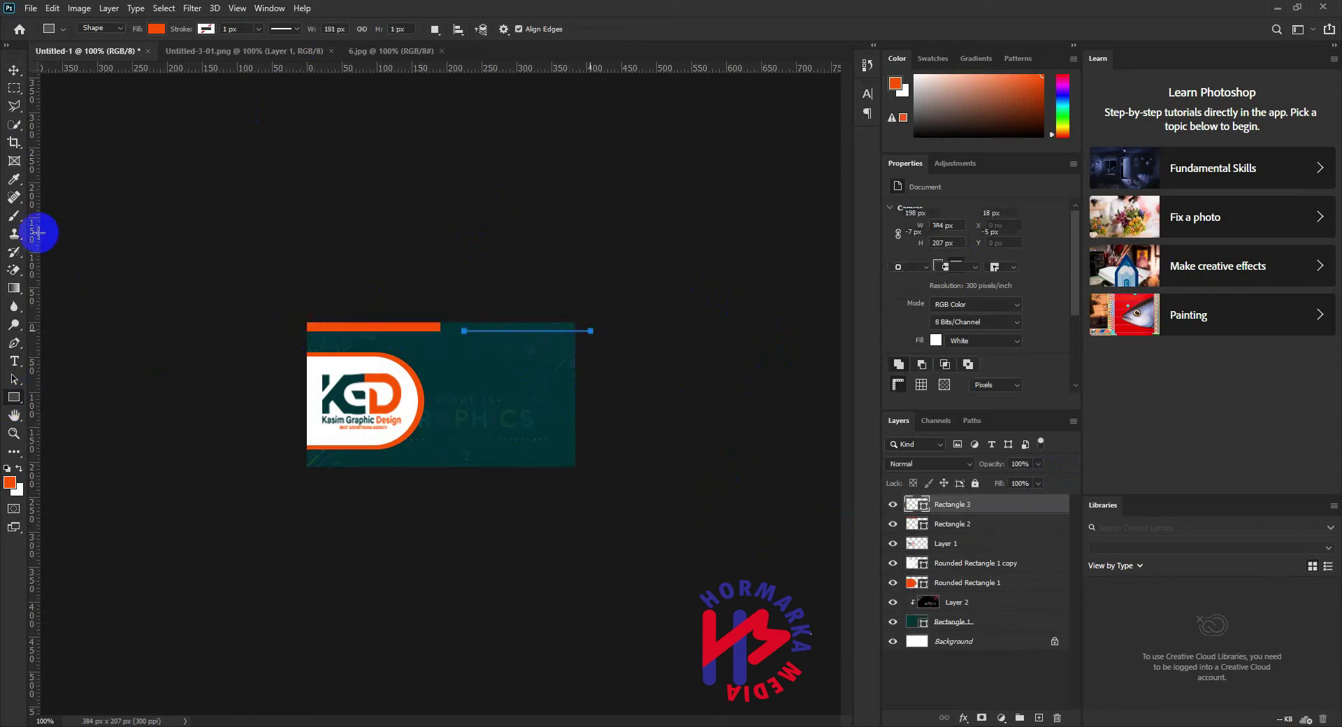
click(13, 70)
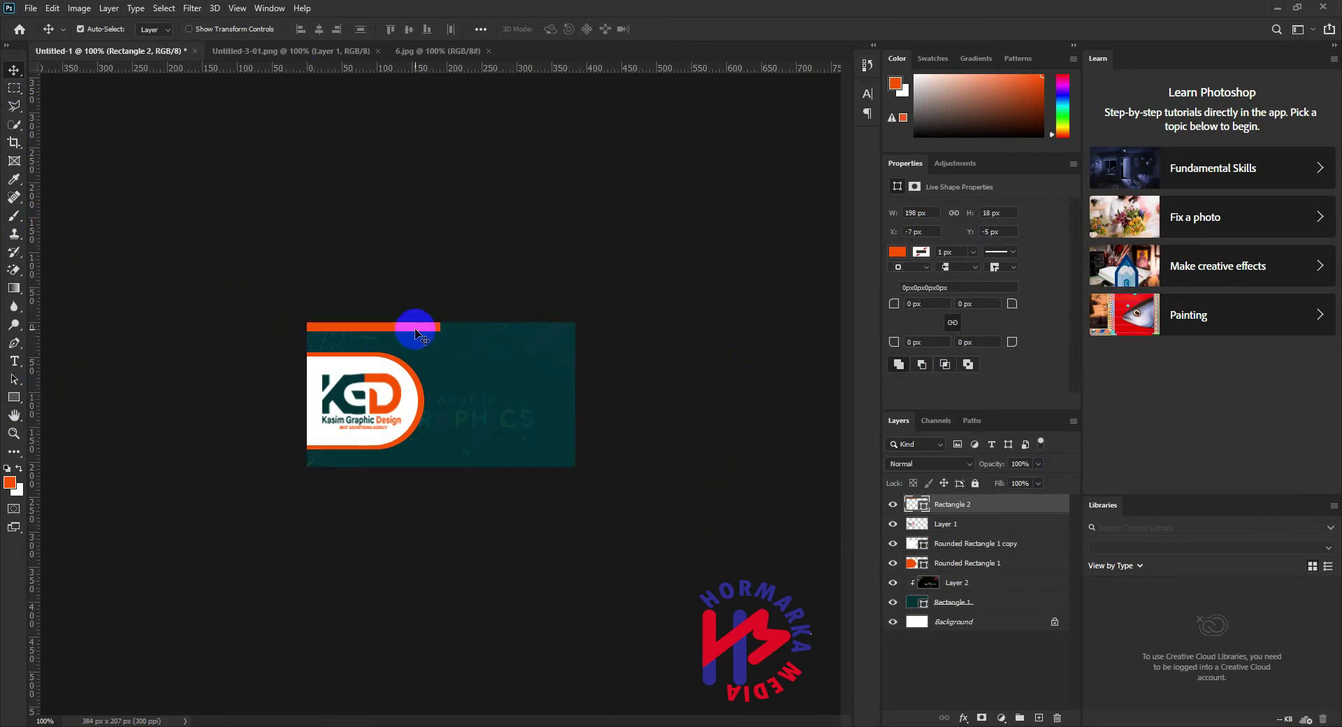
Stretch the bar to 406 × 23 px across the full width and copy it to the bottom edge.
key(ctrl+t)
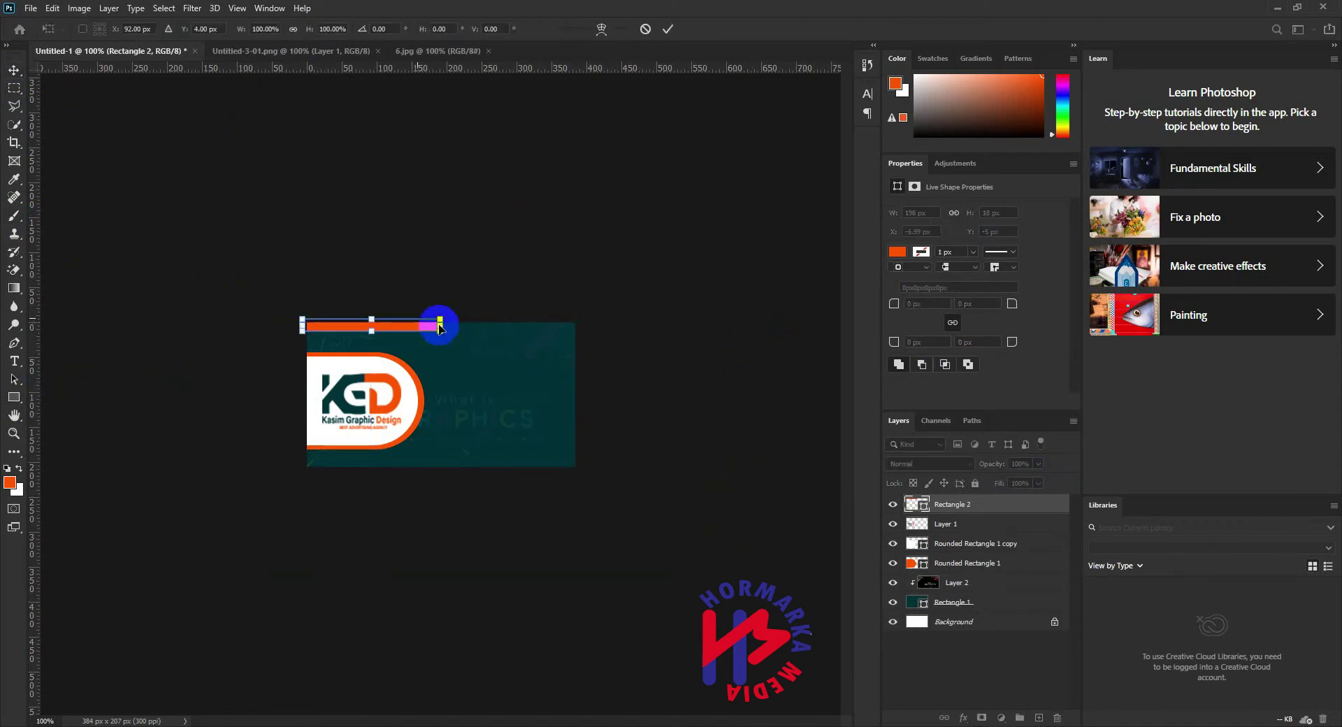
drag(440, 326, 586, 334)
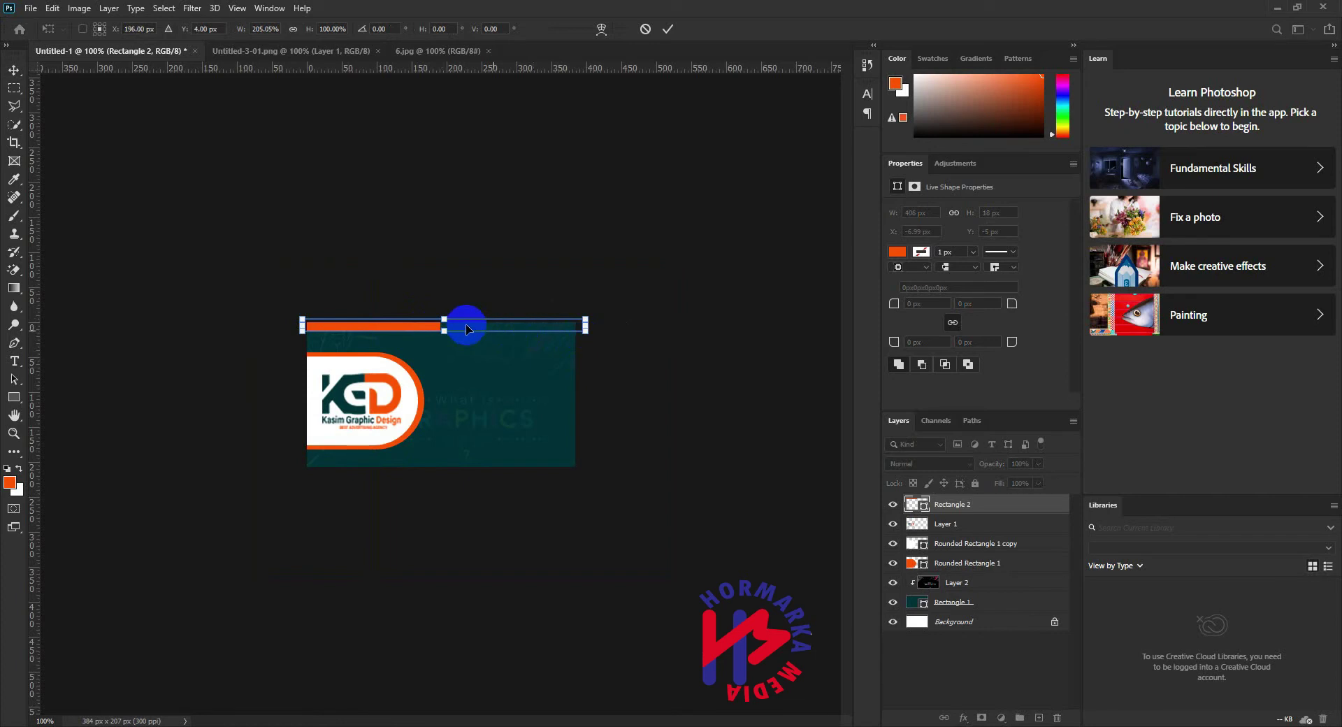
drag(442, 318, 445, 314)
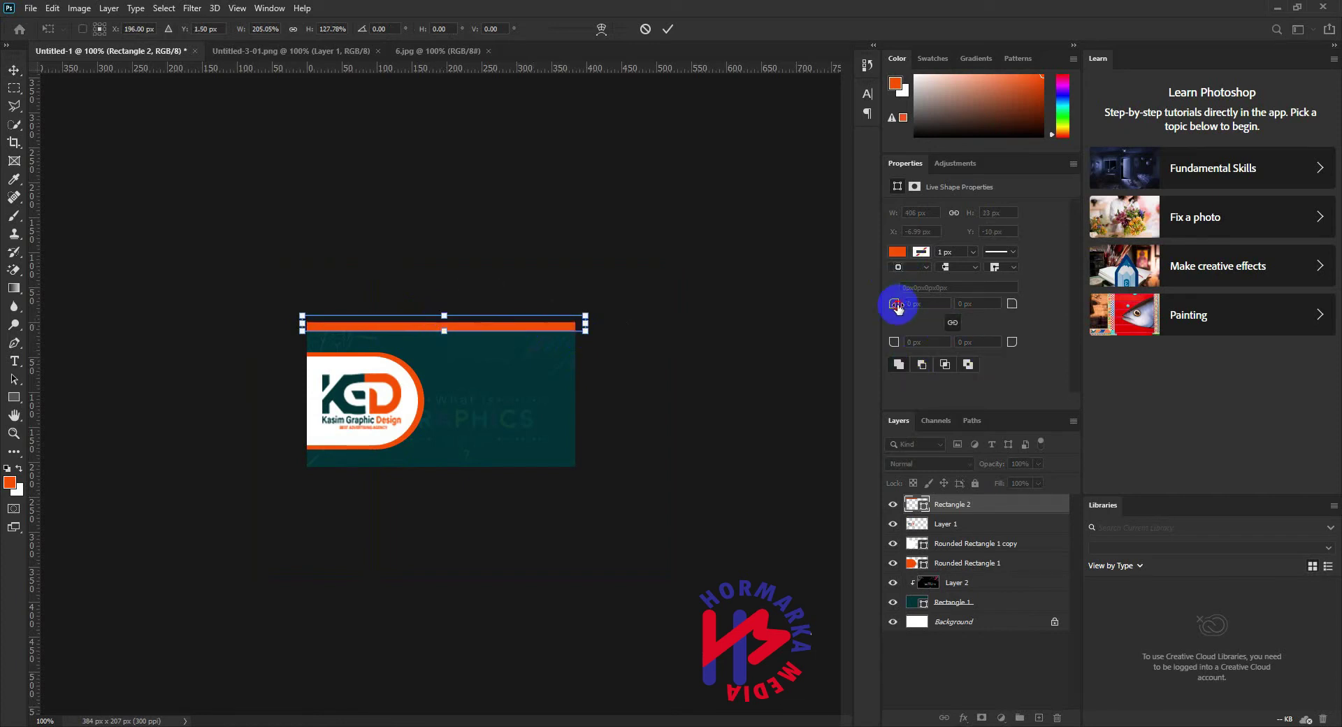
click(530, 319)
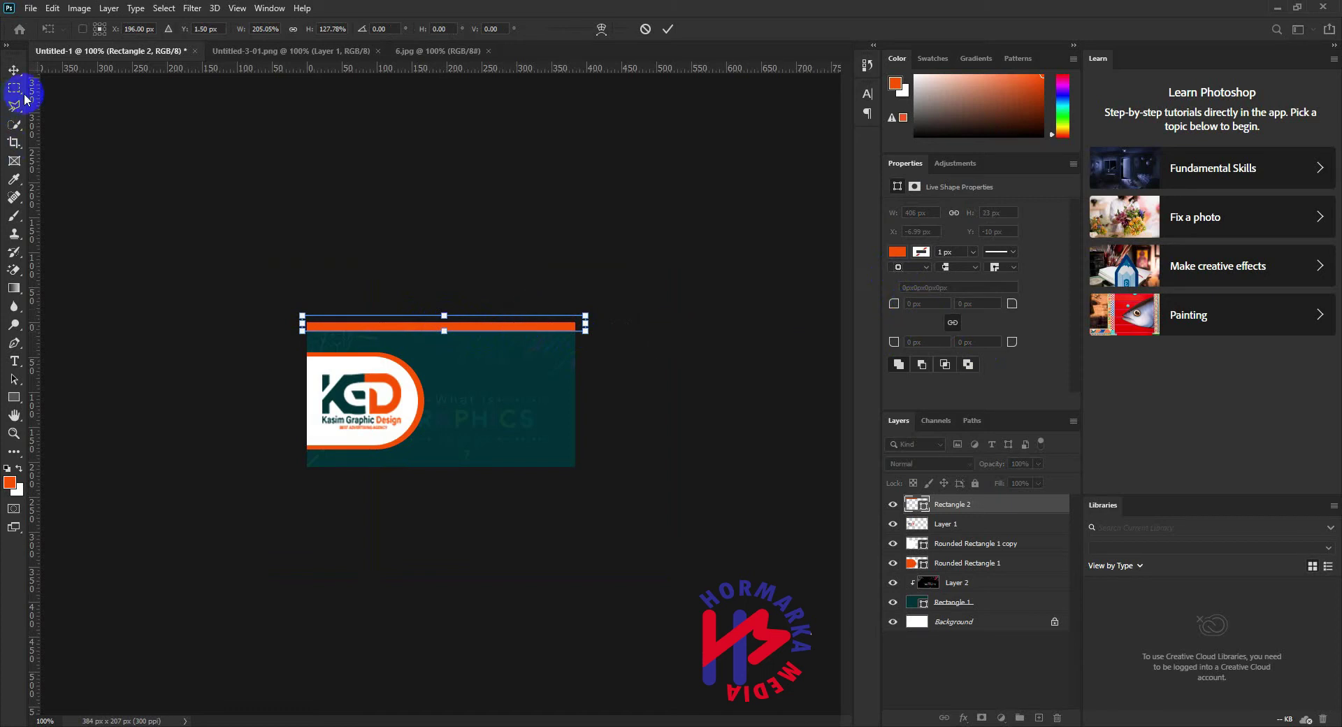
click(683, 320)
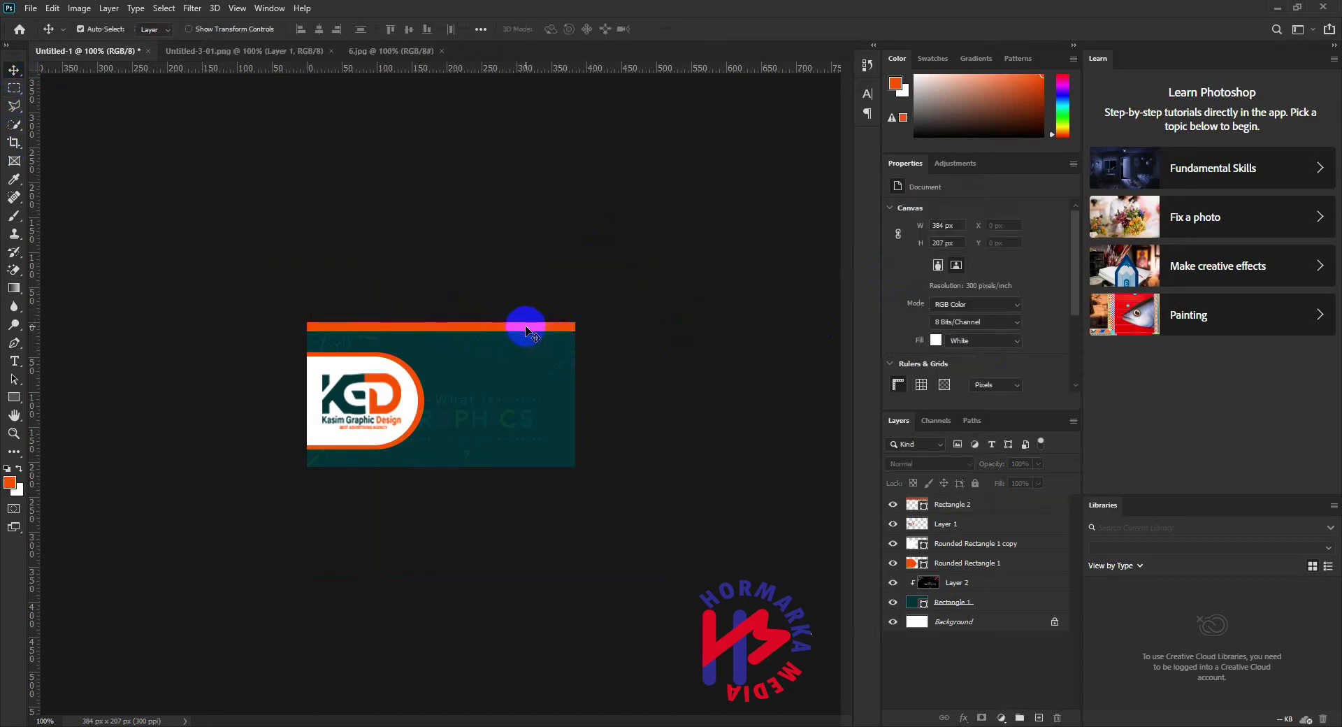
drag(525, 327, 531, 468)
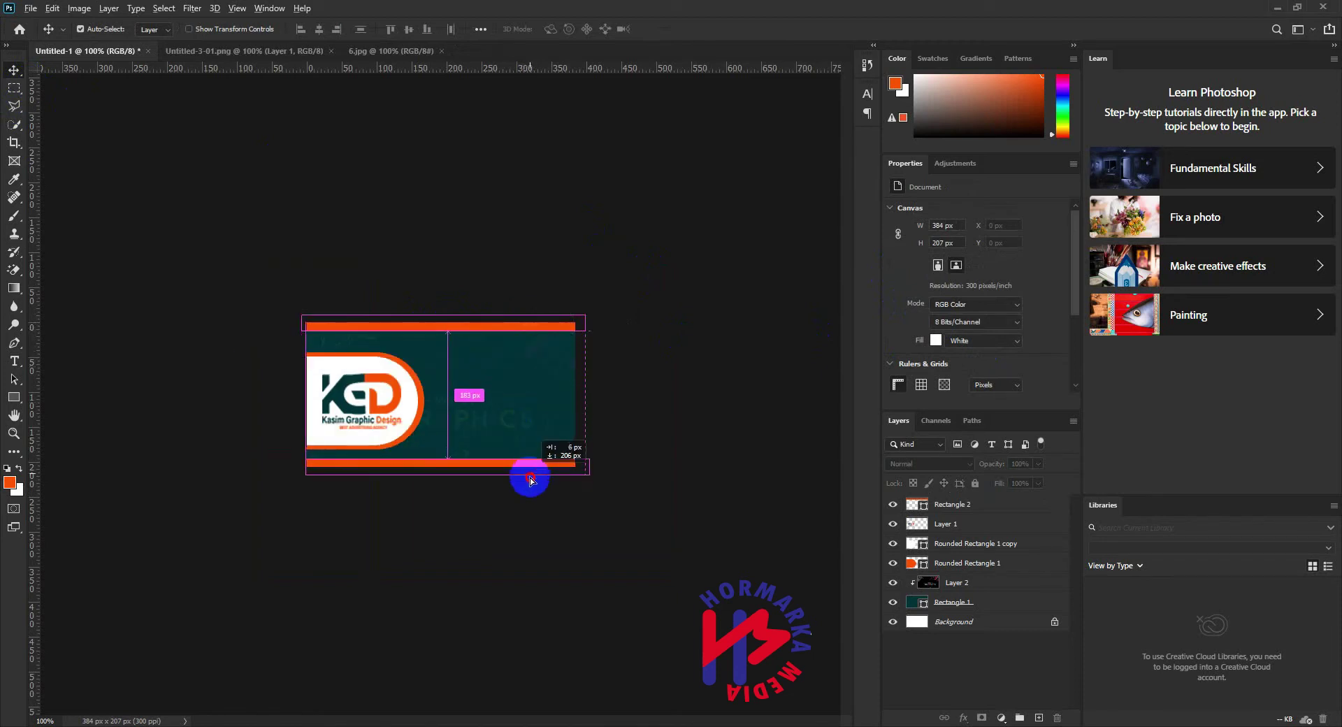
drag(531, 473, 531, 472)
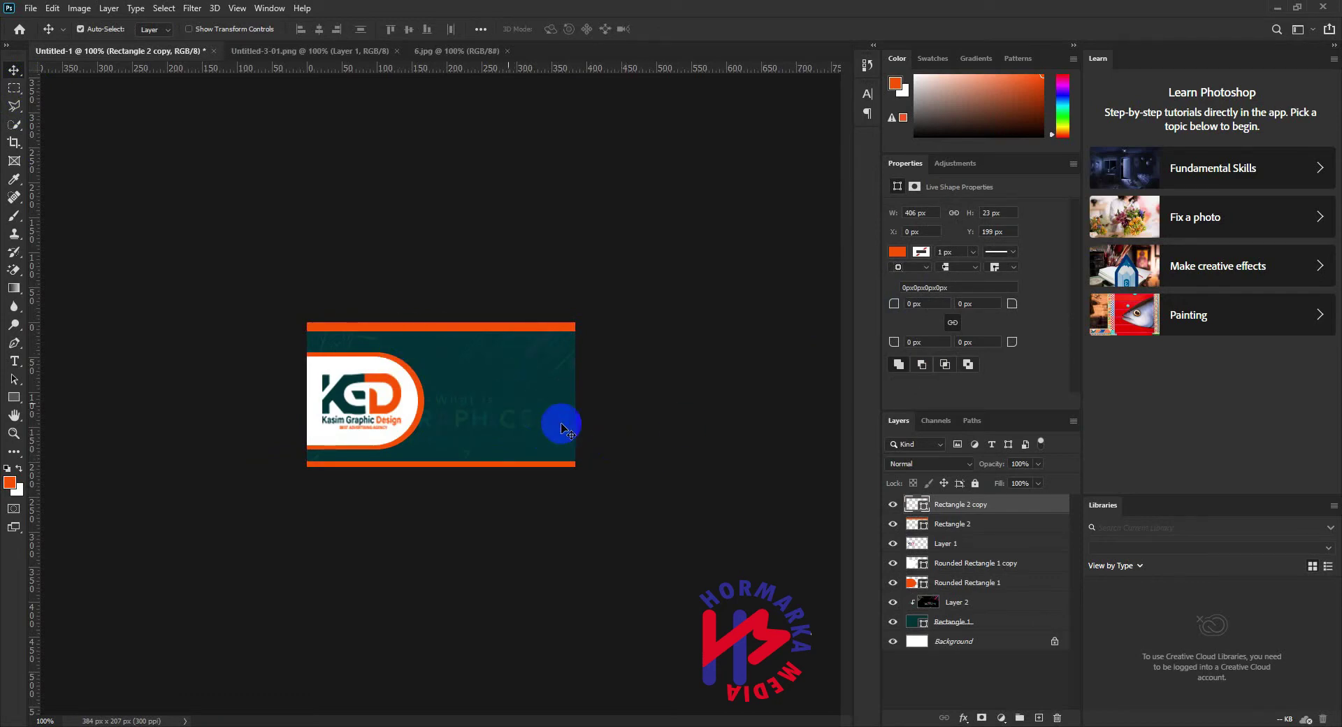
Close the Untitled-3-01.png and 6.jpg documents.
click(318, 53)
click(397, 51)
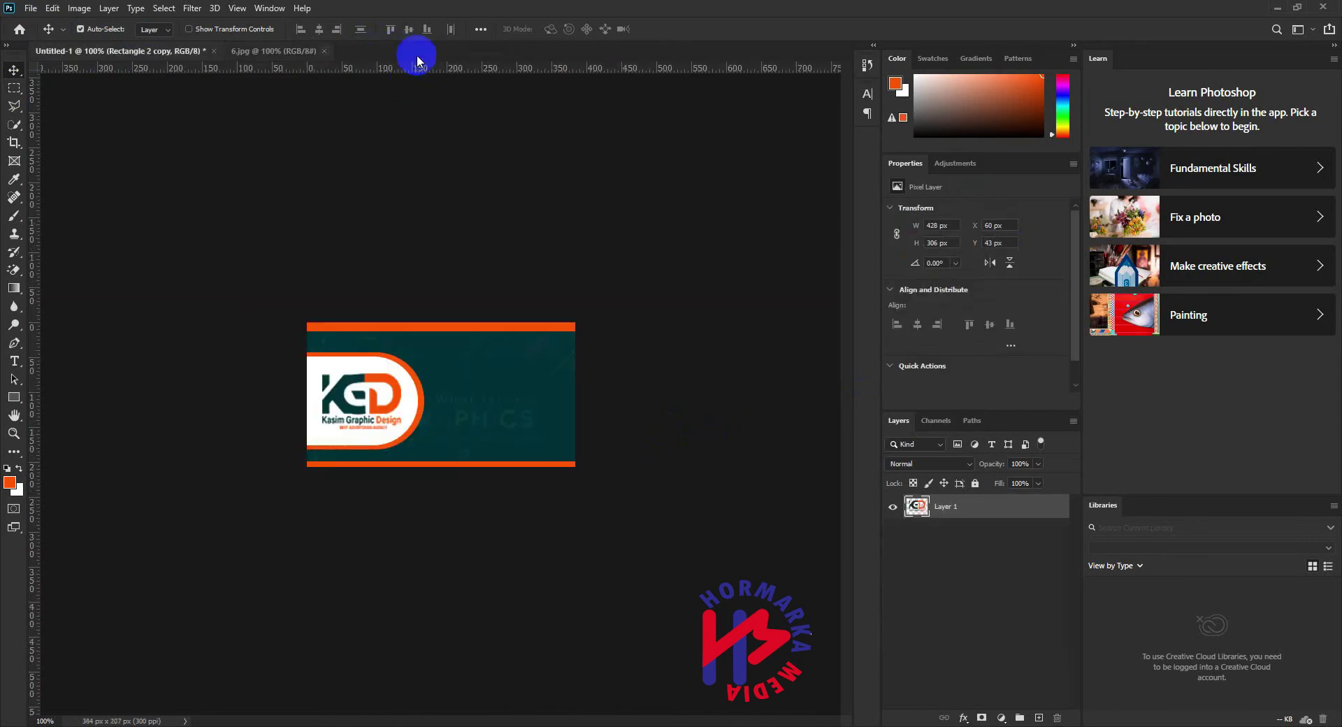
click(308, 51)
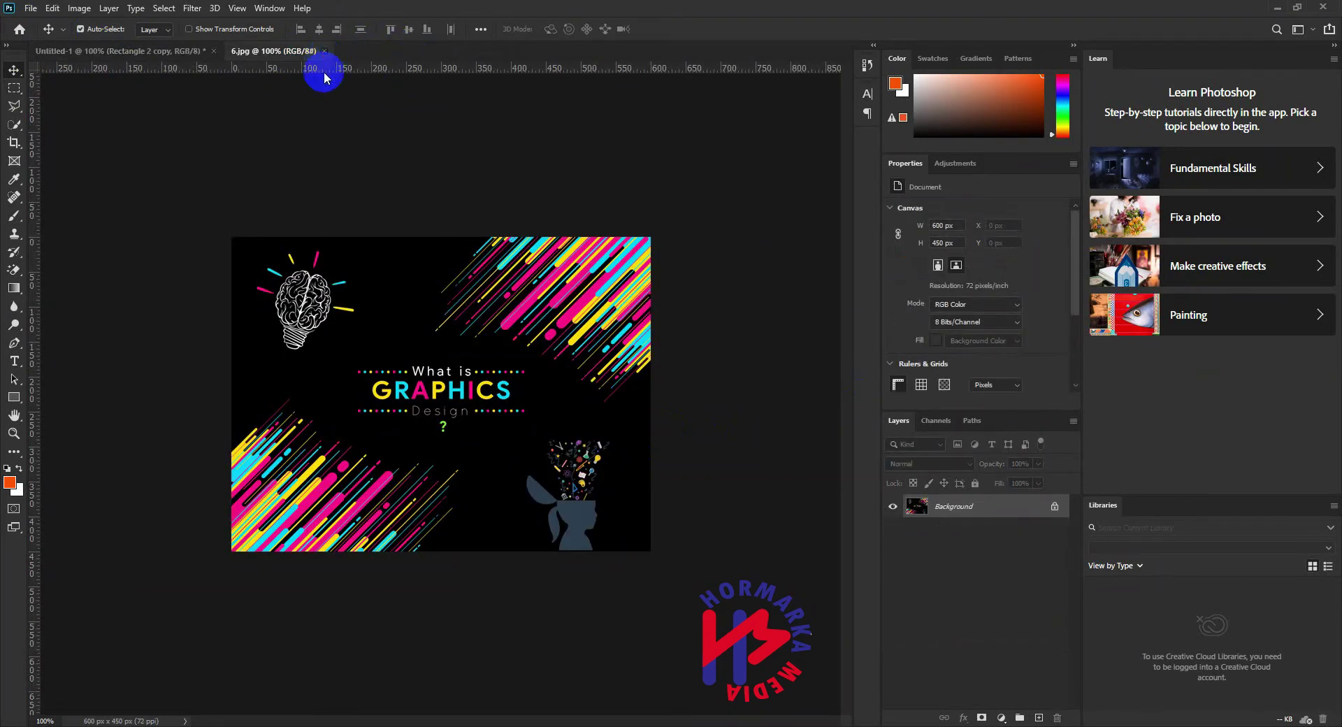
click(324, 51)
Open the four contact icon files, 1 through 4.
click(31, 8)
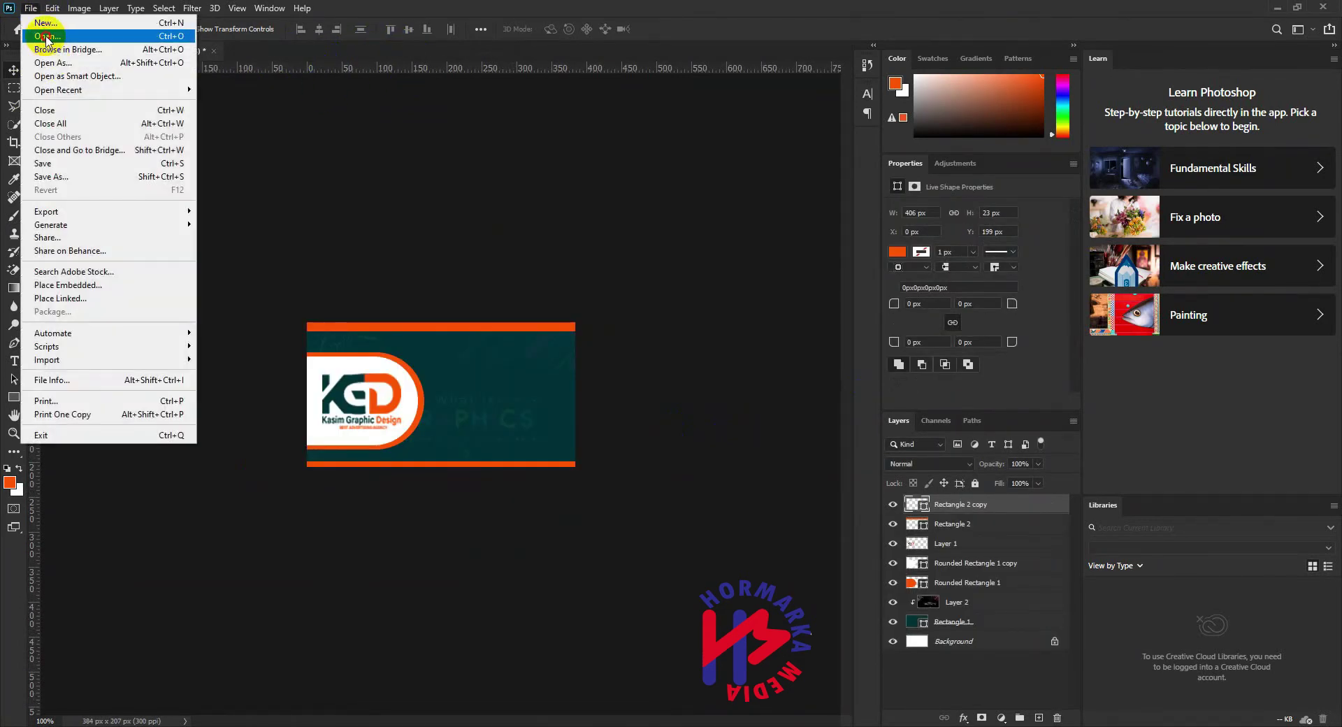
click(911, 241)
key(ctrl+o)
drag(168, 165, 414, 115)
click(564, 384)
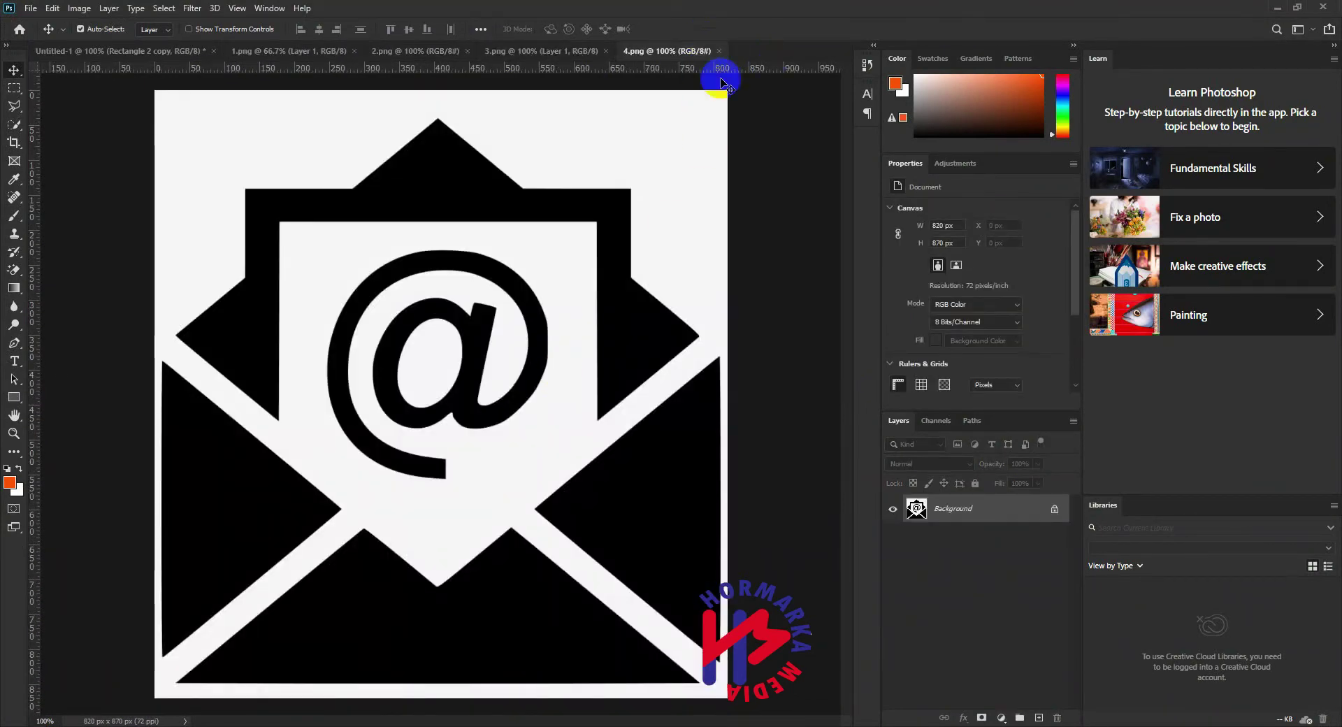
Erase the white background and inner areas of the envelope @ icon with the Magic Eraser.
click(13, 270)
click(321, 290)
click(401, 376)
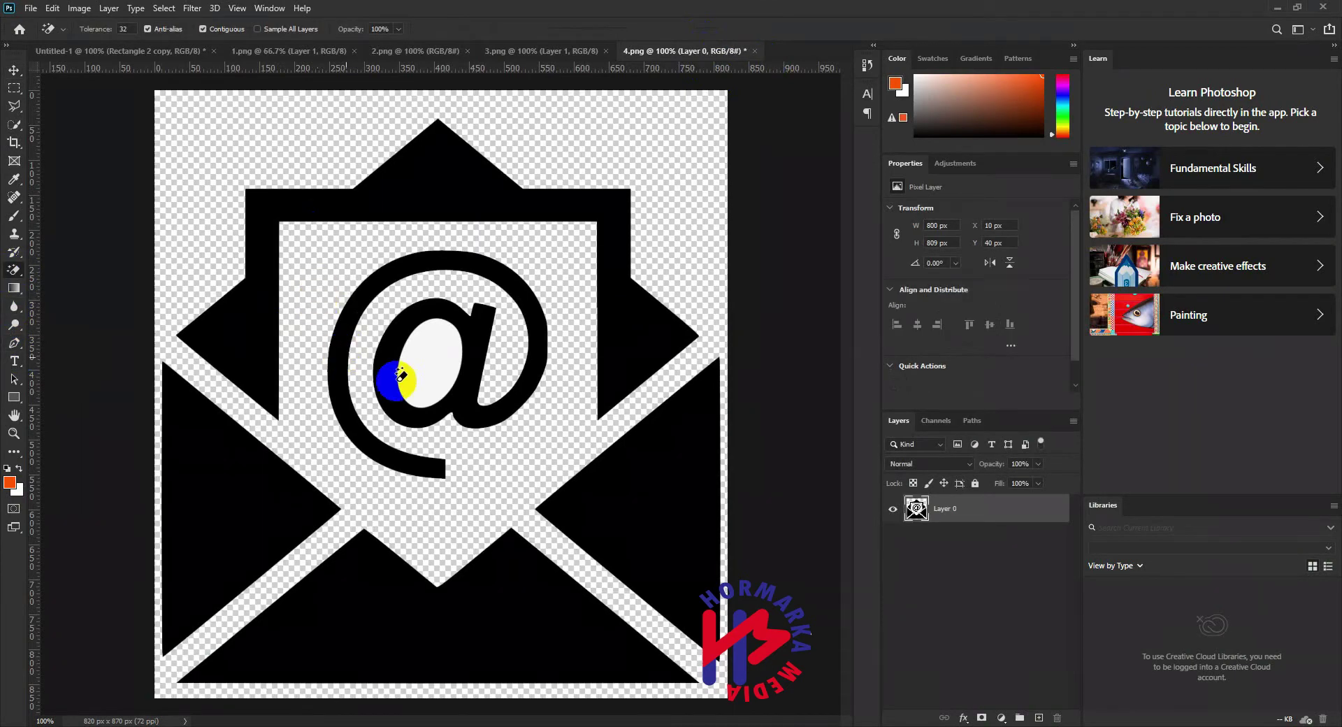
click(402, 376)
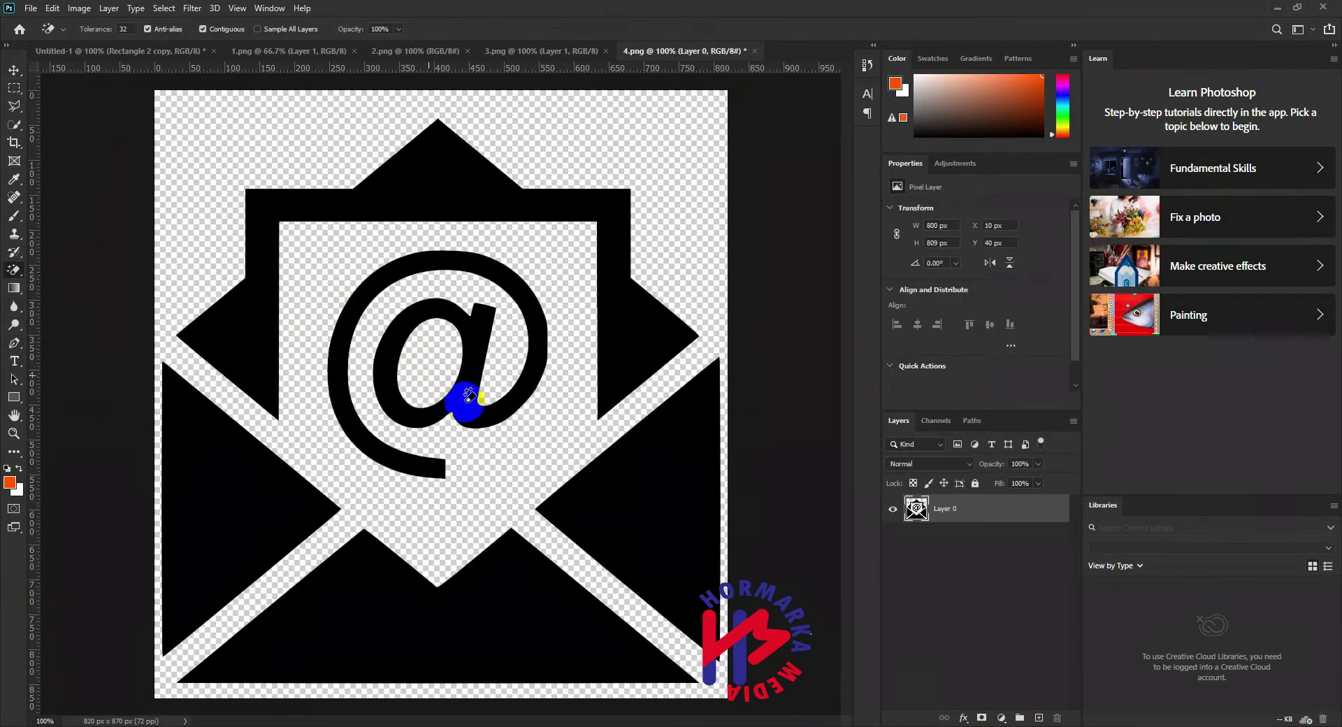
Move the envelope icon into the 1.png location pin document.
click(12, 70)
drag(402, 210, 314, 56)
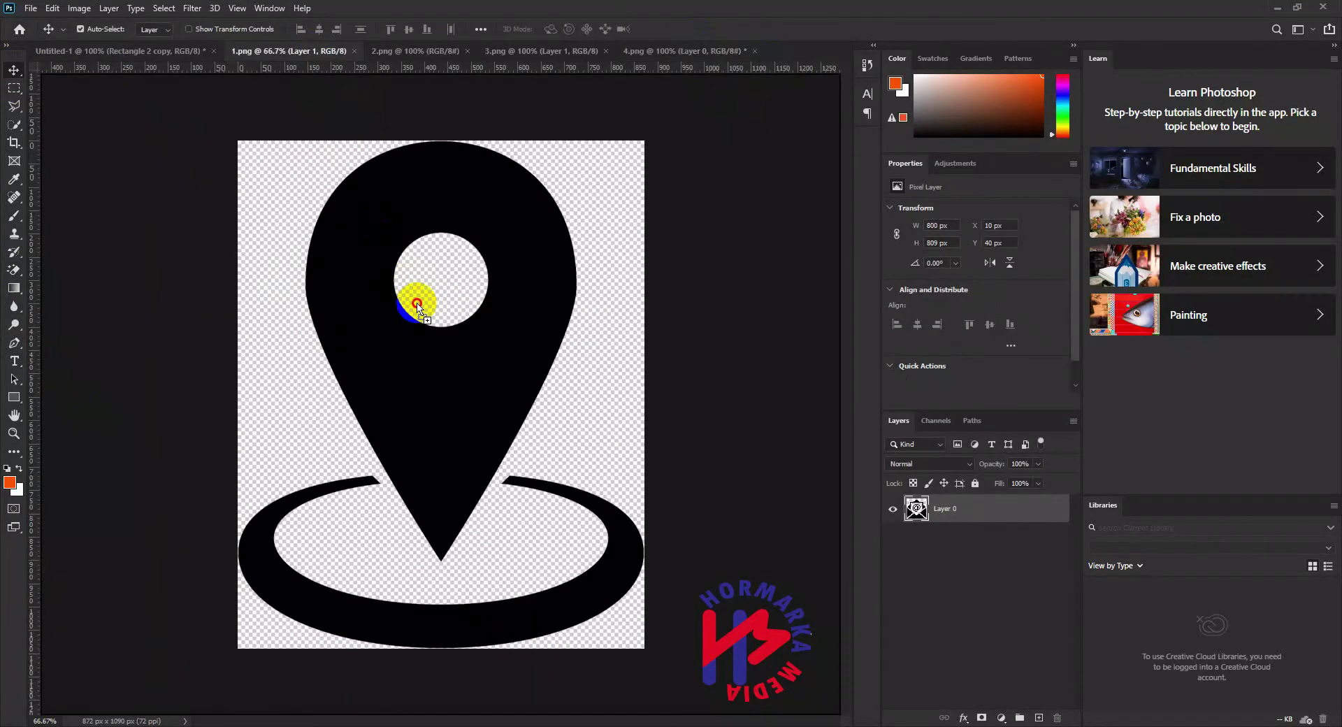
drag(314, 56, 418, 308)
drag(429, 371, 445, 405)
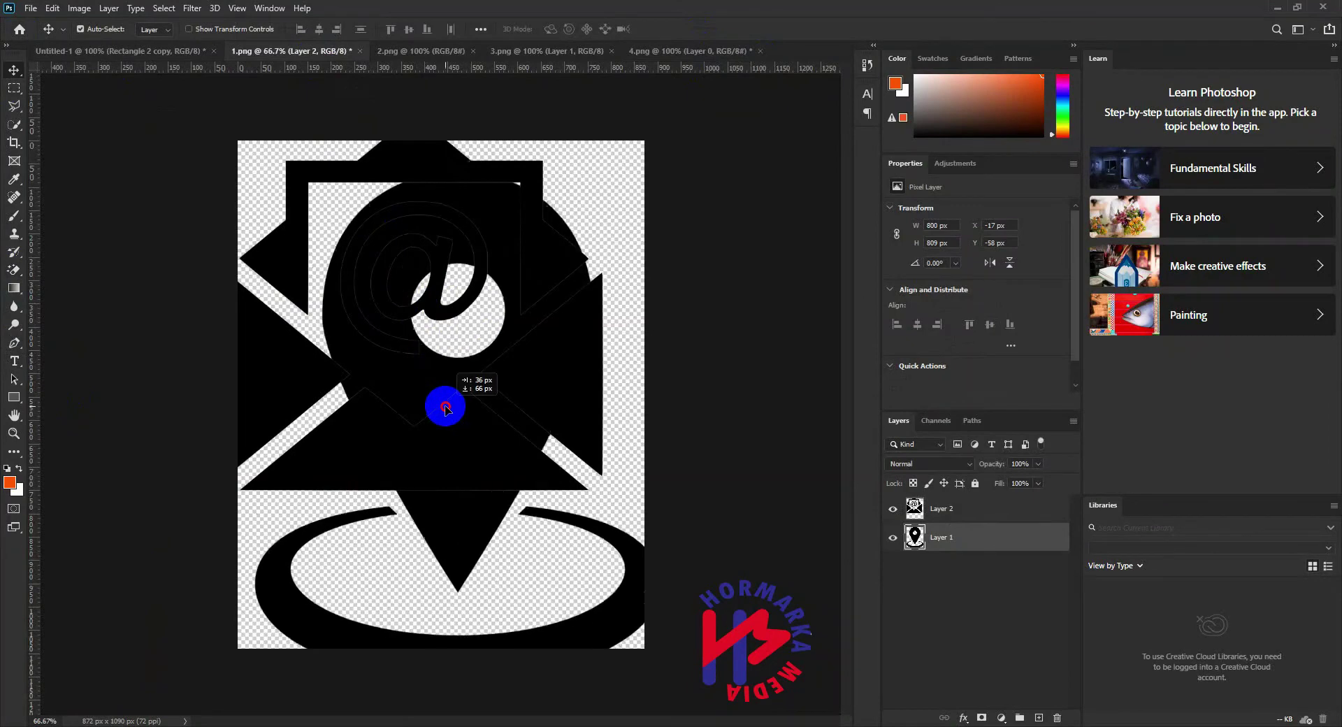
Erase the phone icon's white background in 2.png and drag it into 1.png.
drag(445, 494, 416, 190)
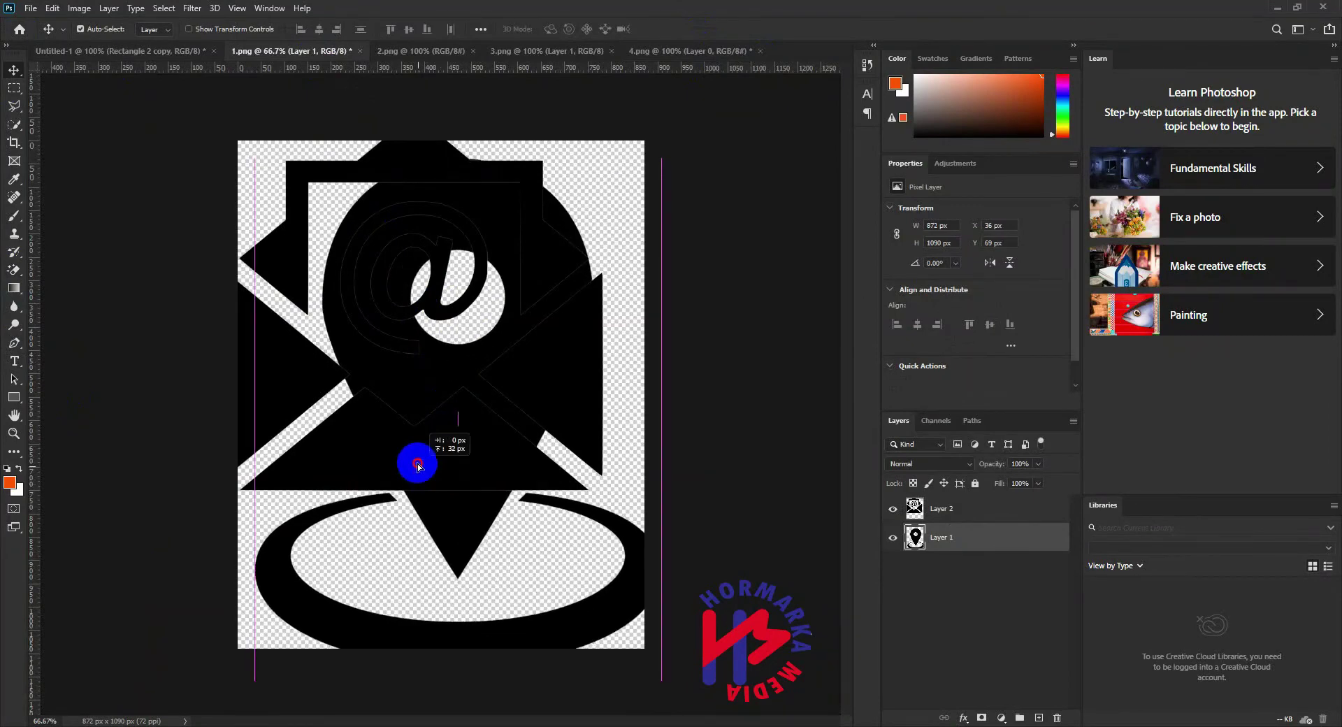
click(430, 52)
drag(440, 315, 440, 327)
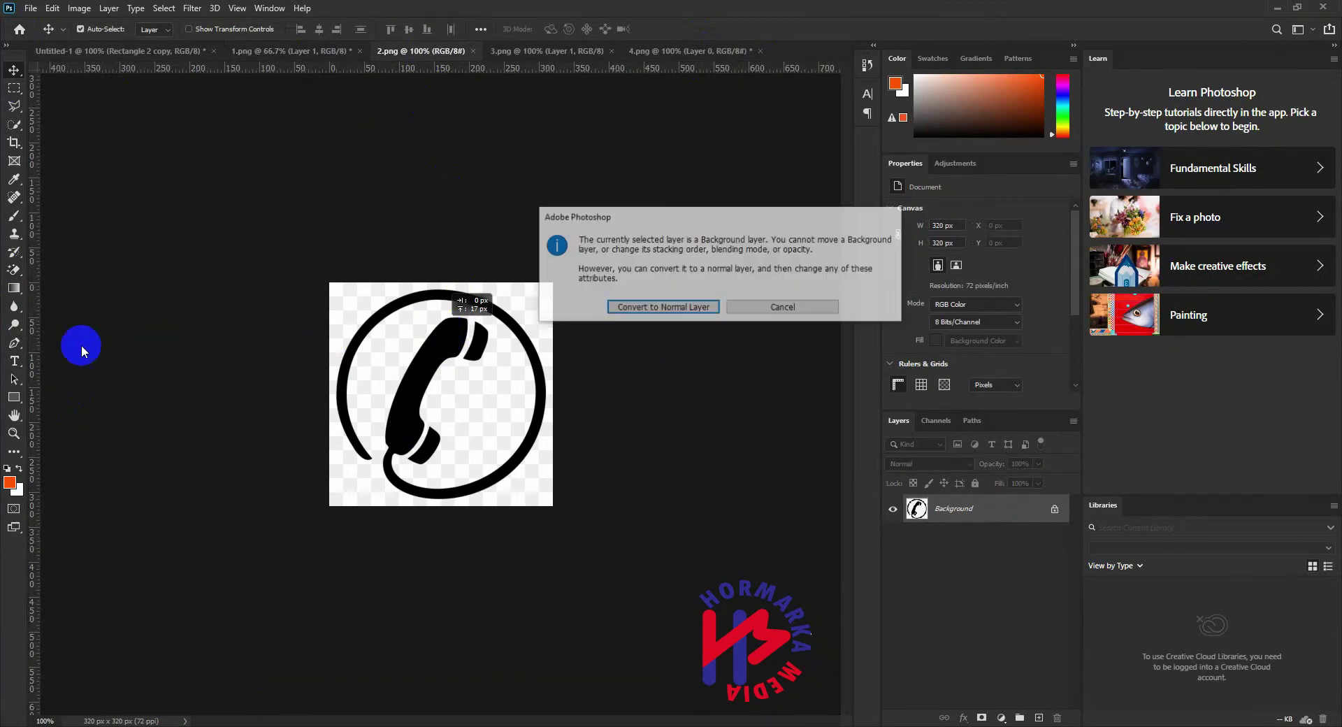
click(815, 307)
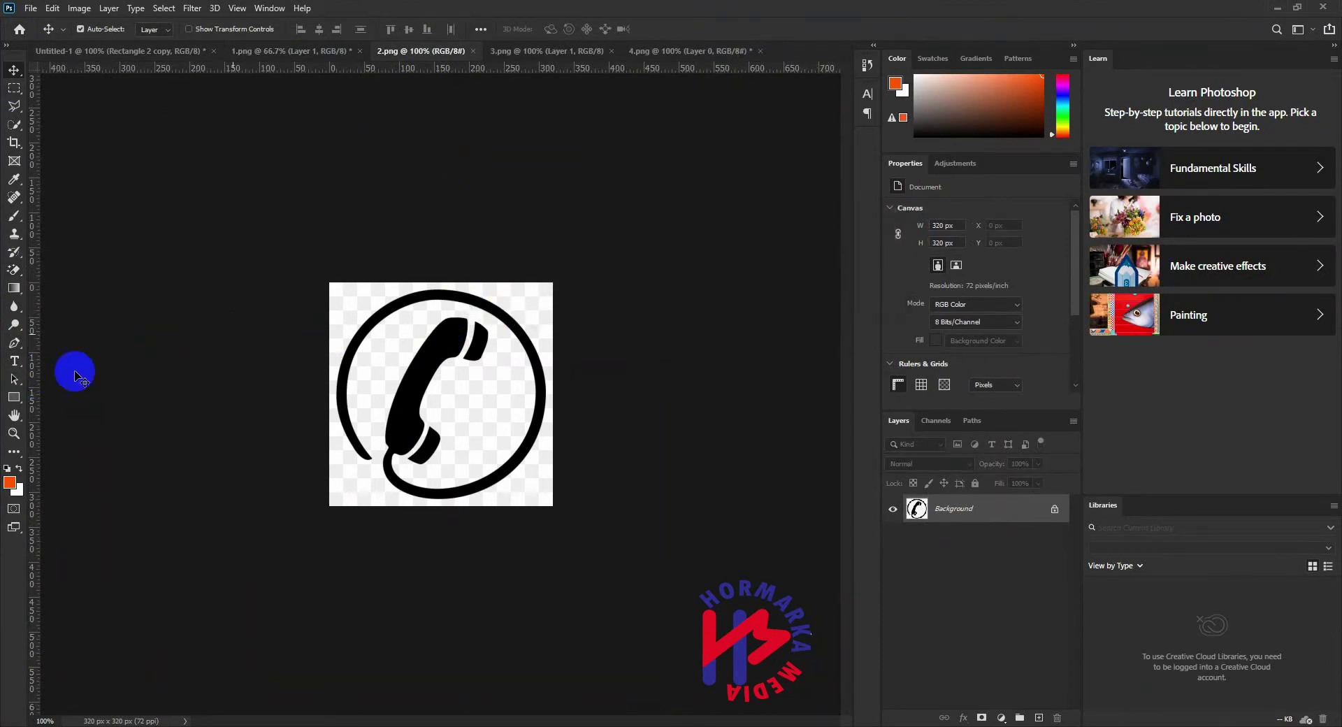
click(14, 270)
click(359, 302)
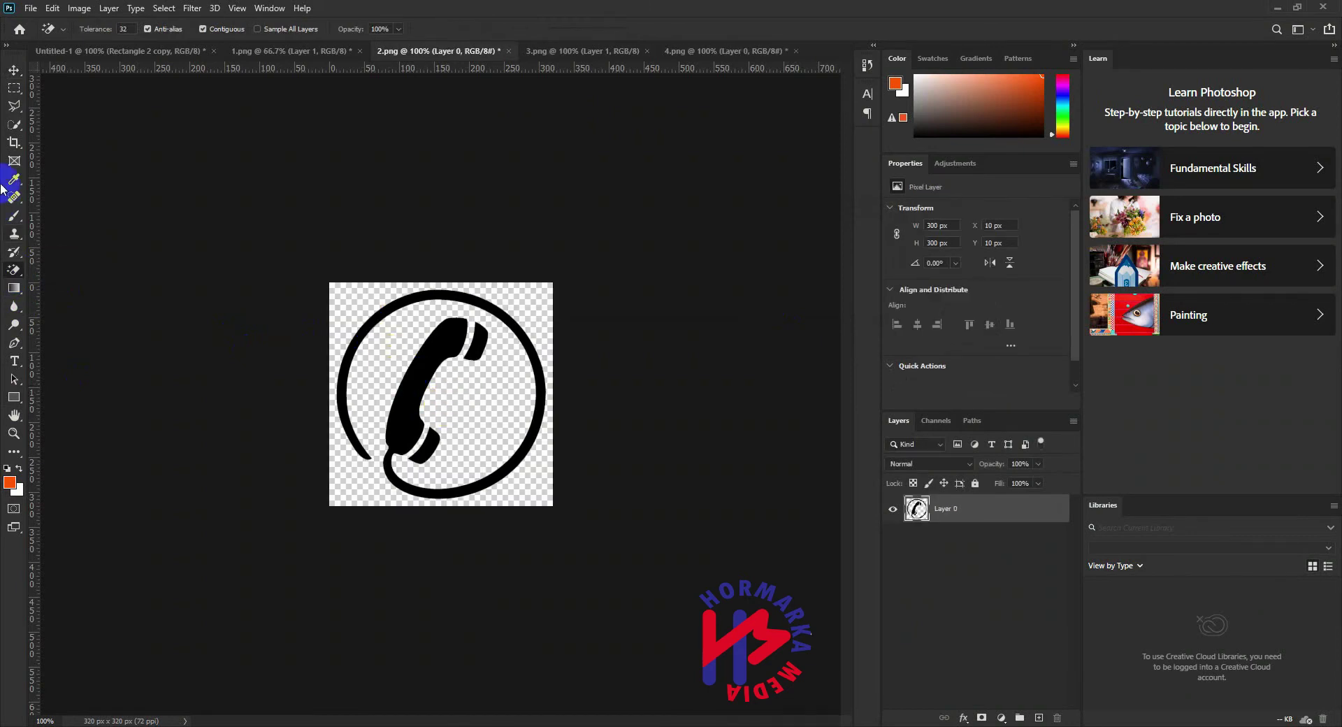
click(14, 70)
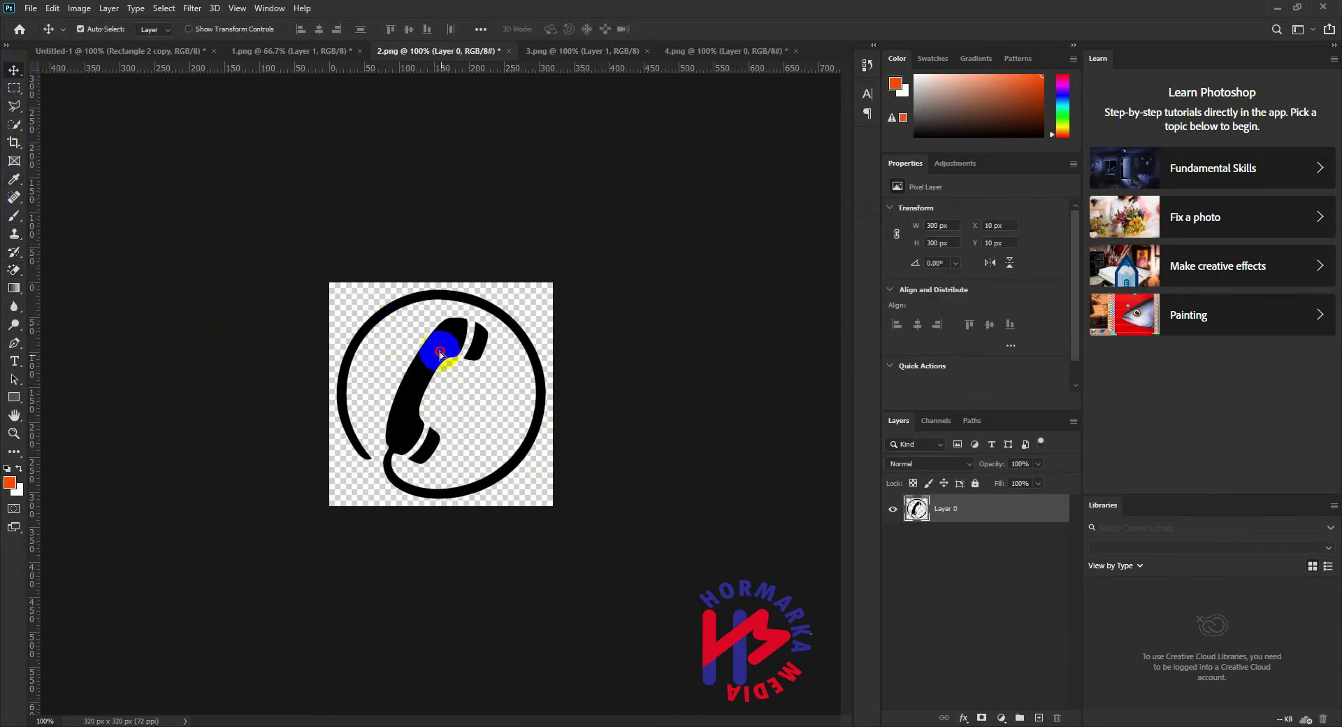
mouse_move(439, 351)
mouse_down()
mouse_move(305, 56)
mouse_move(440, 405)
mouse_up()
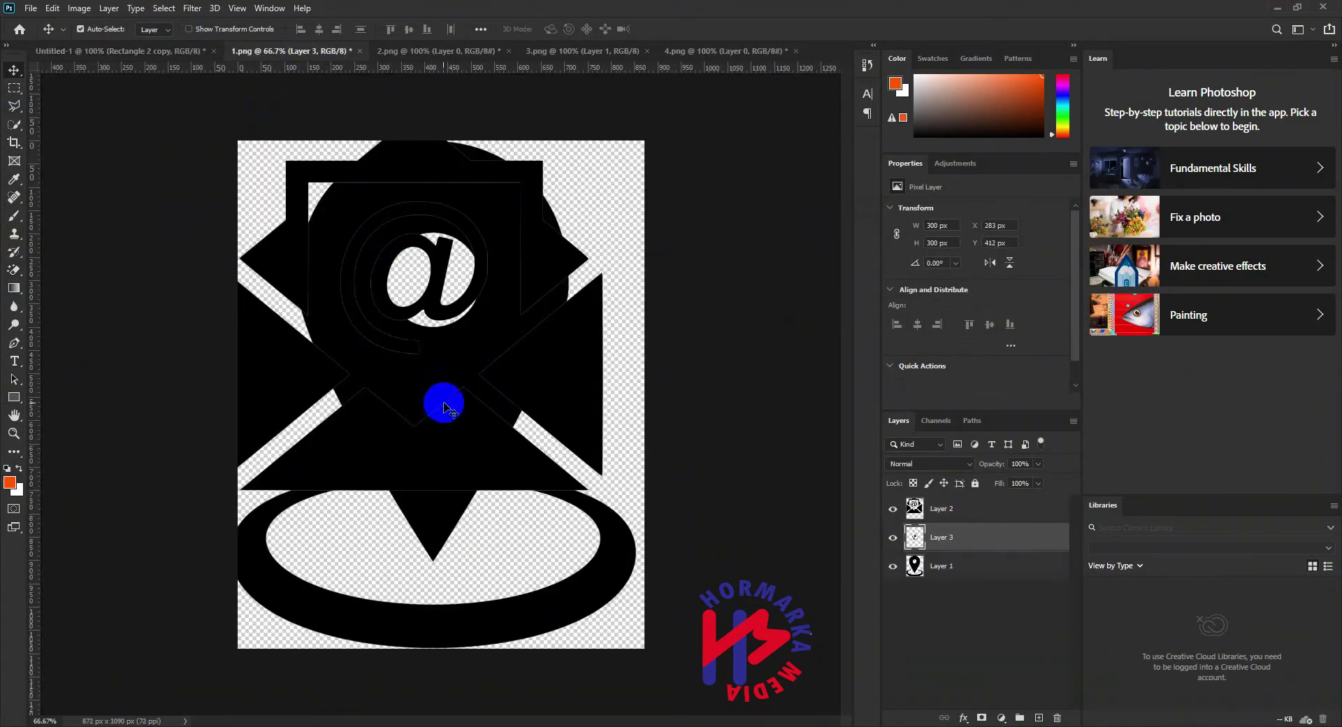
Close 2.png without saving and drag the globe icon into 1.png.
click(556, 51)
click(476, 52)
click(508, 51)
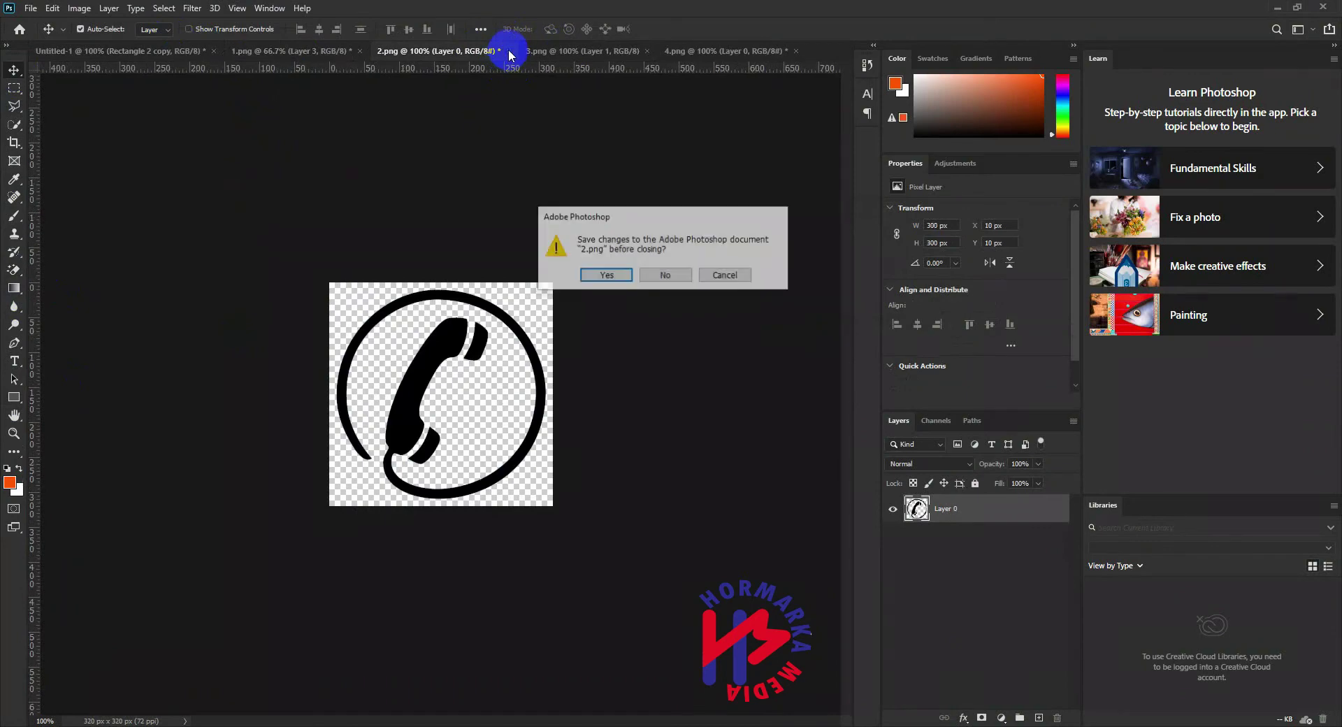
click(670, 275)
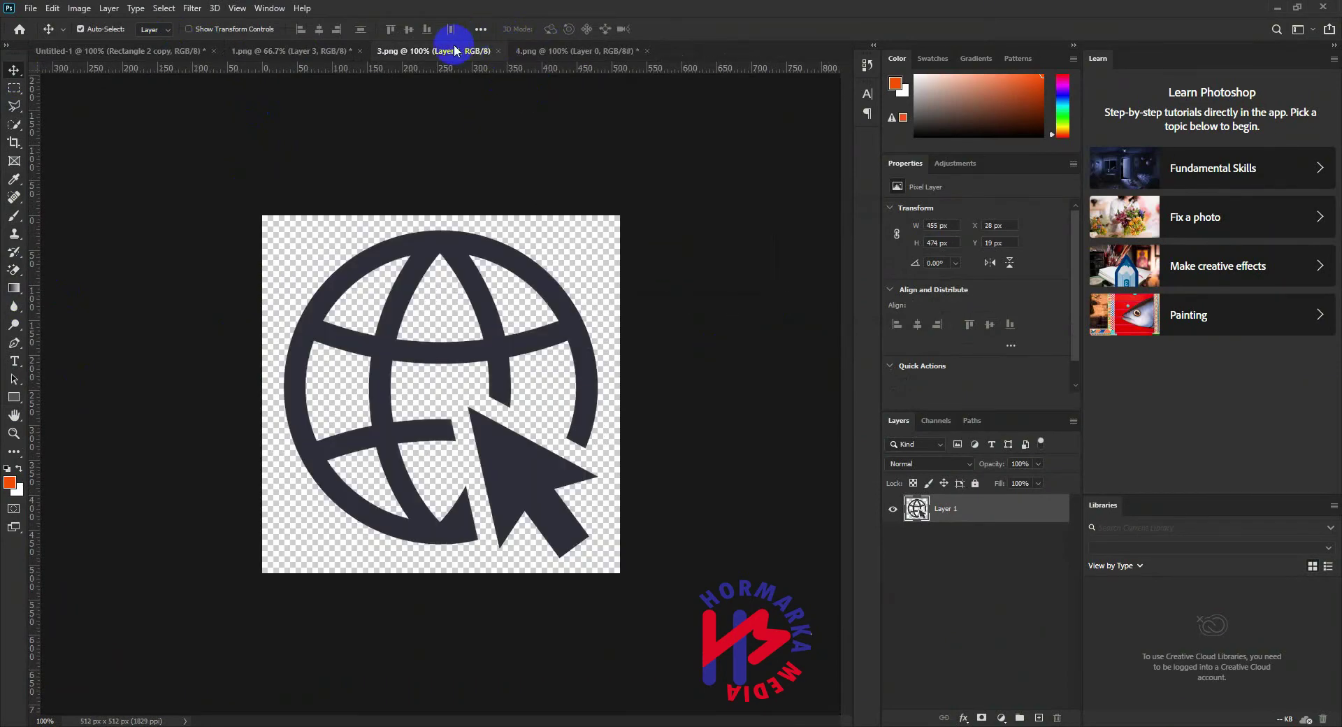
click(425, 363)
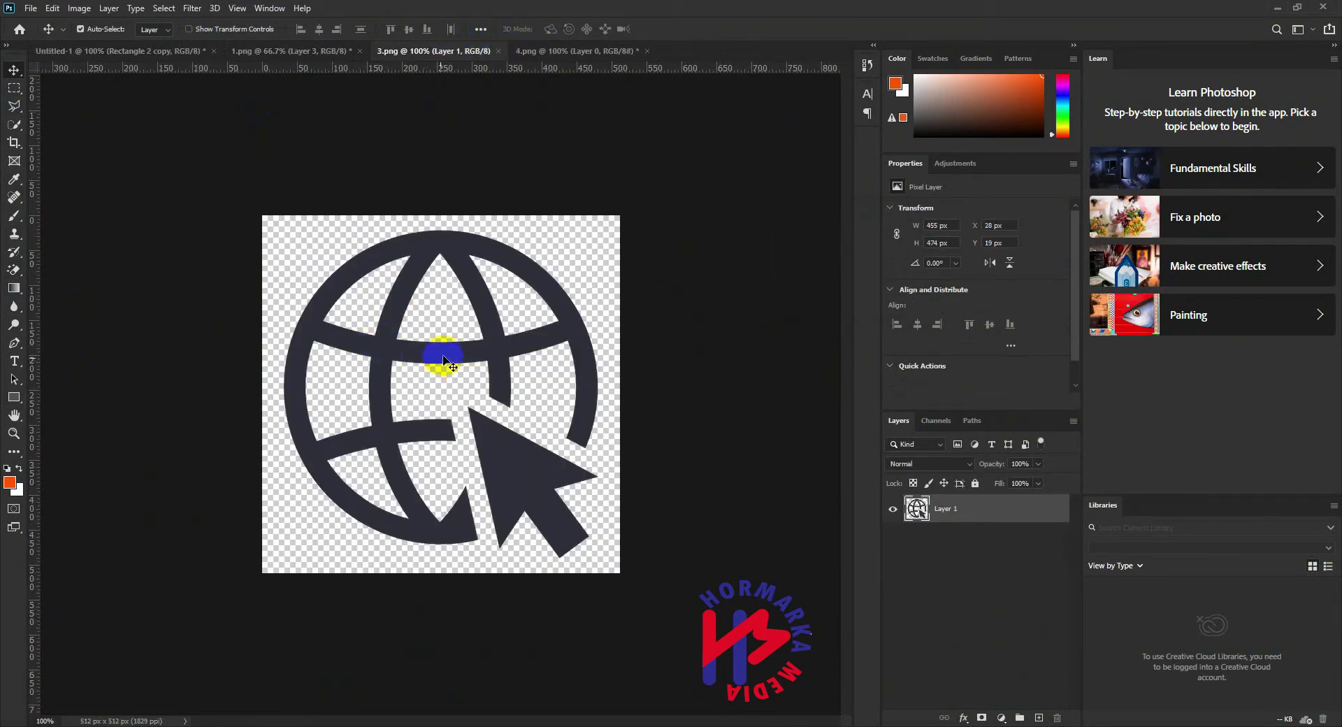
drag(445, 359, 284, 62)
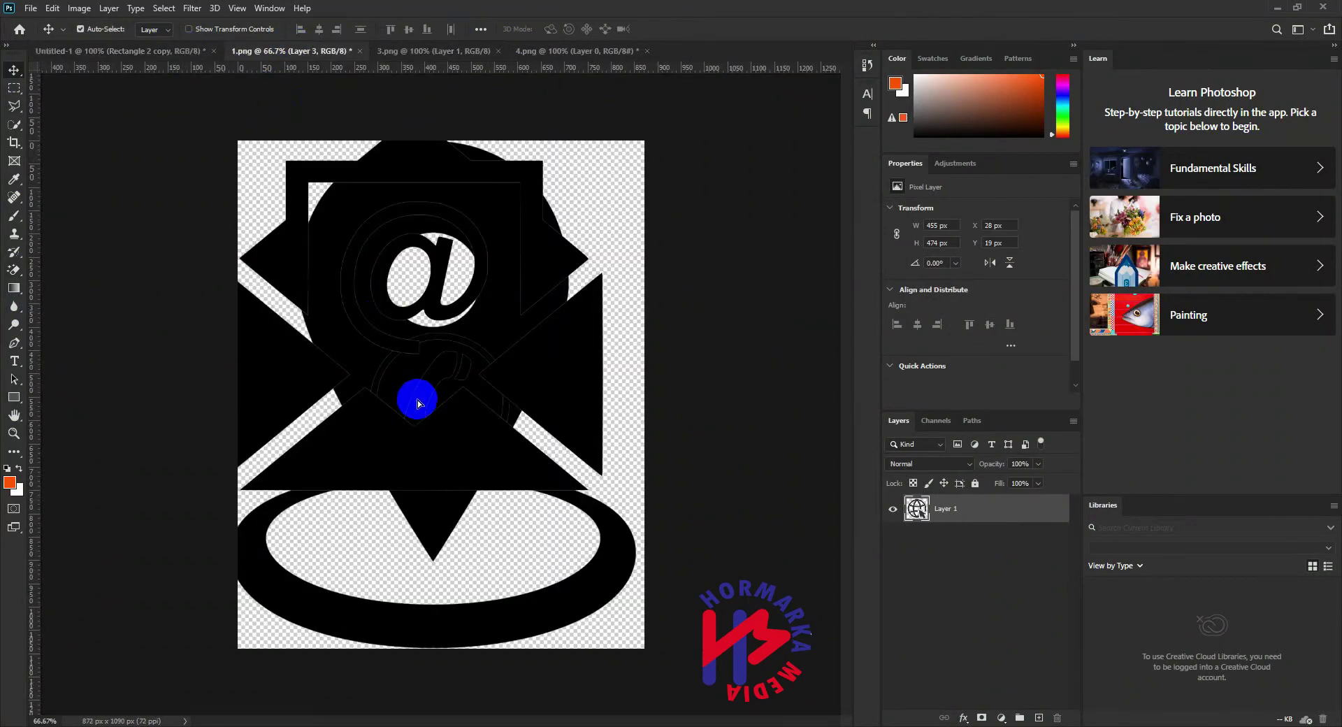
drag(291, 49, 423, 399)
Close 4.png and 3.png unsaved, then select and move all four icon layers together.
click(607, 50)
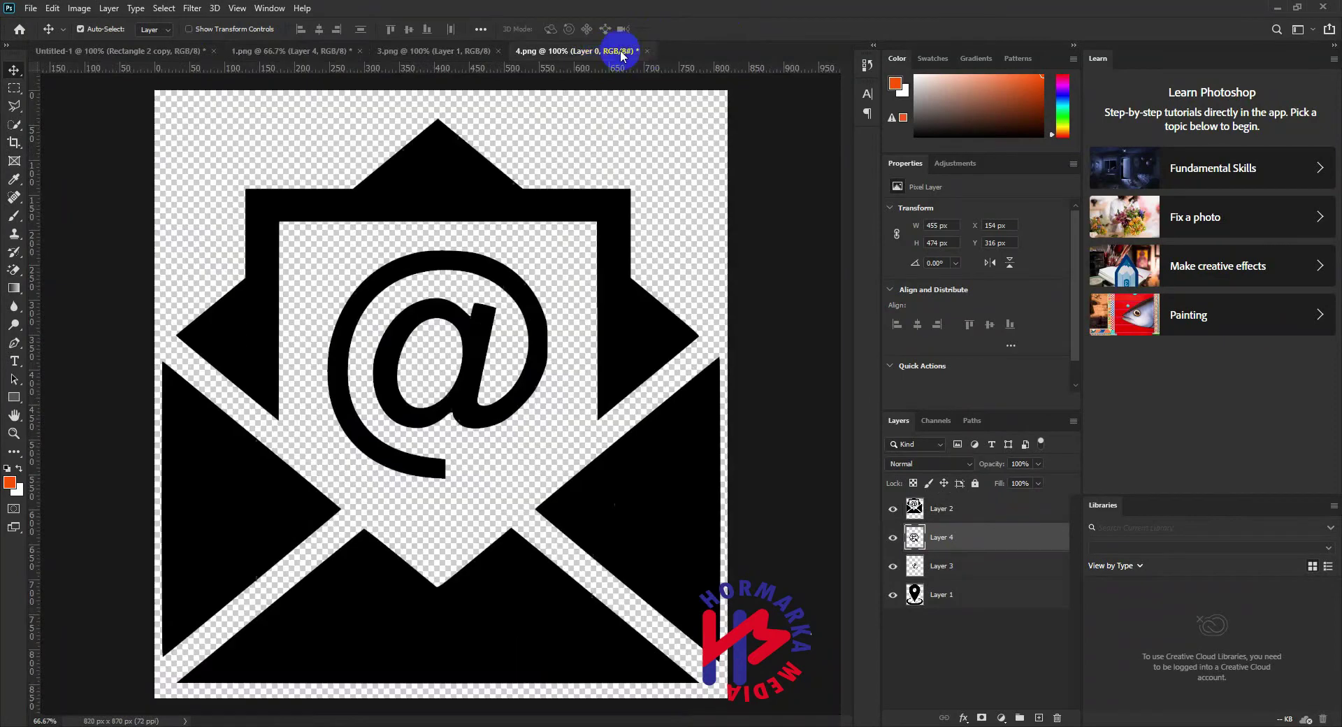
click(648, 52)
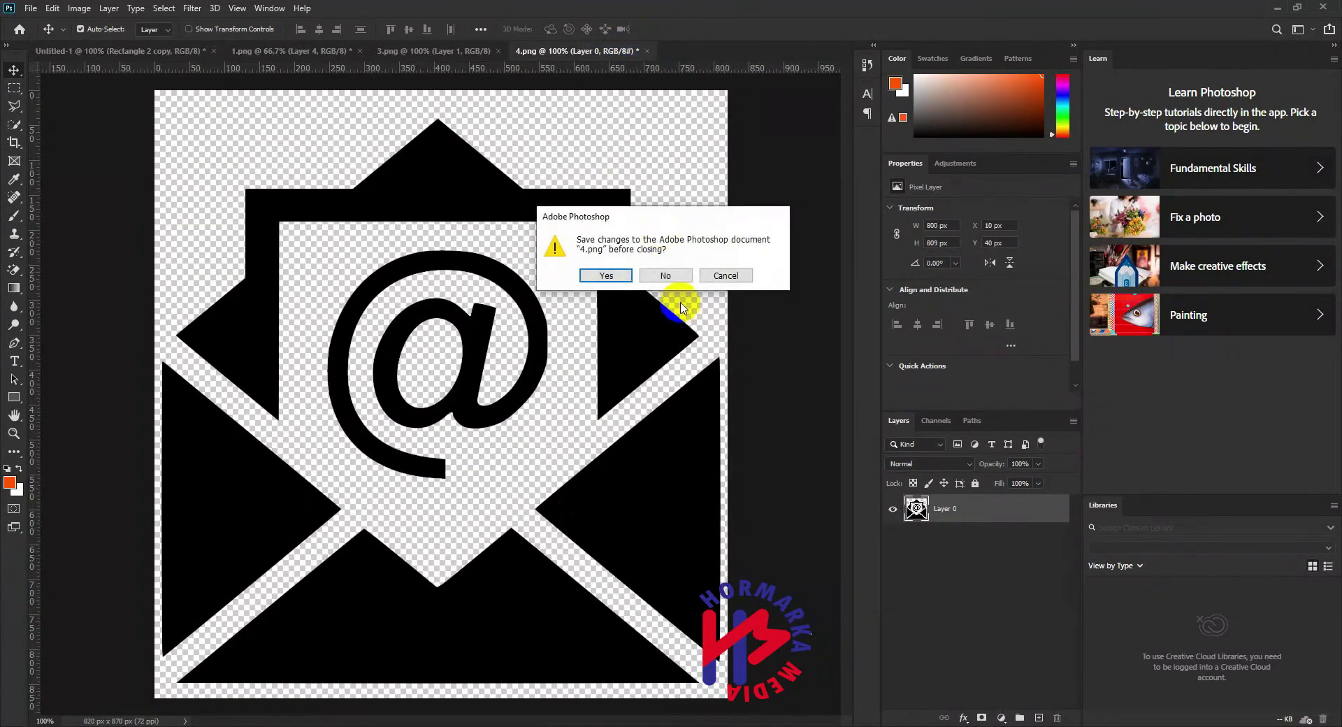
click(666, 276)
click(502, 52)
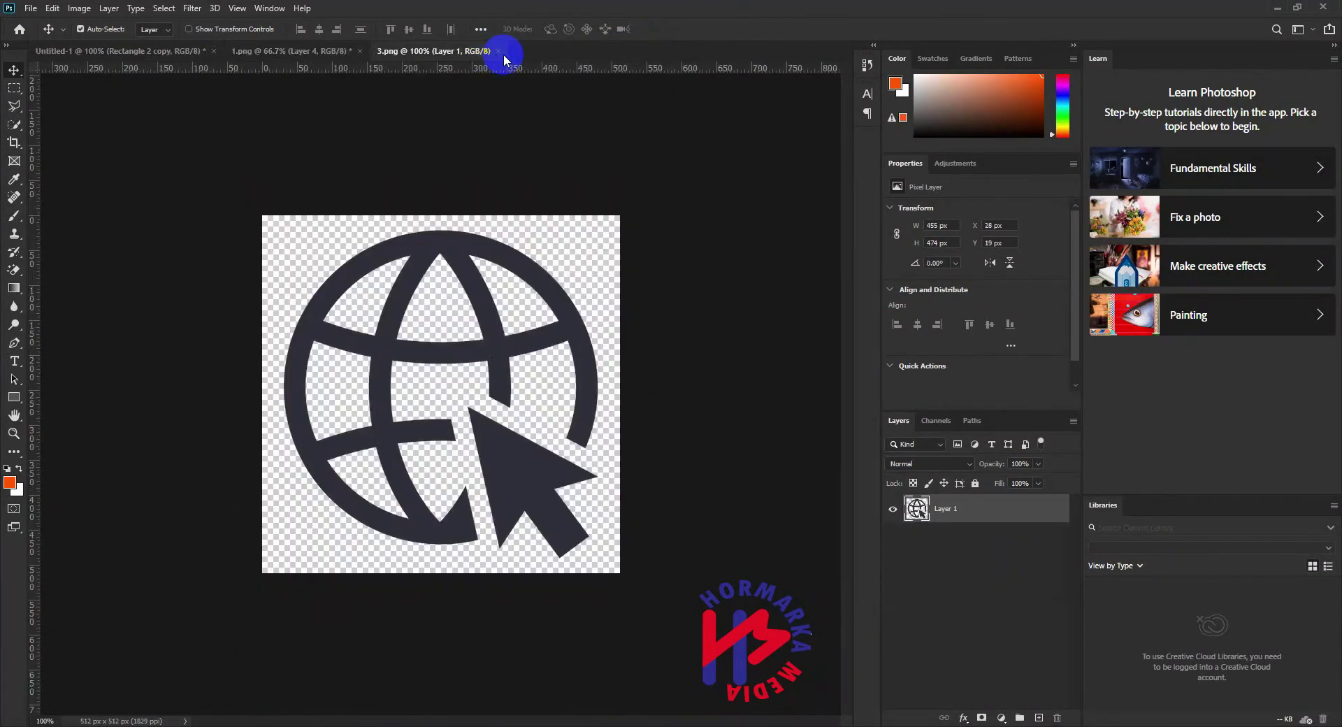
click(501, 50)
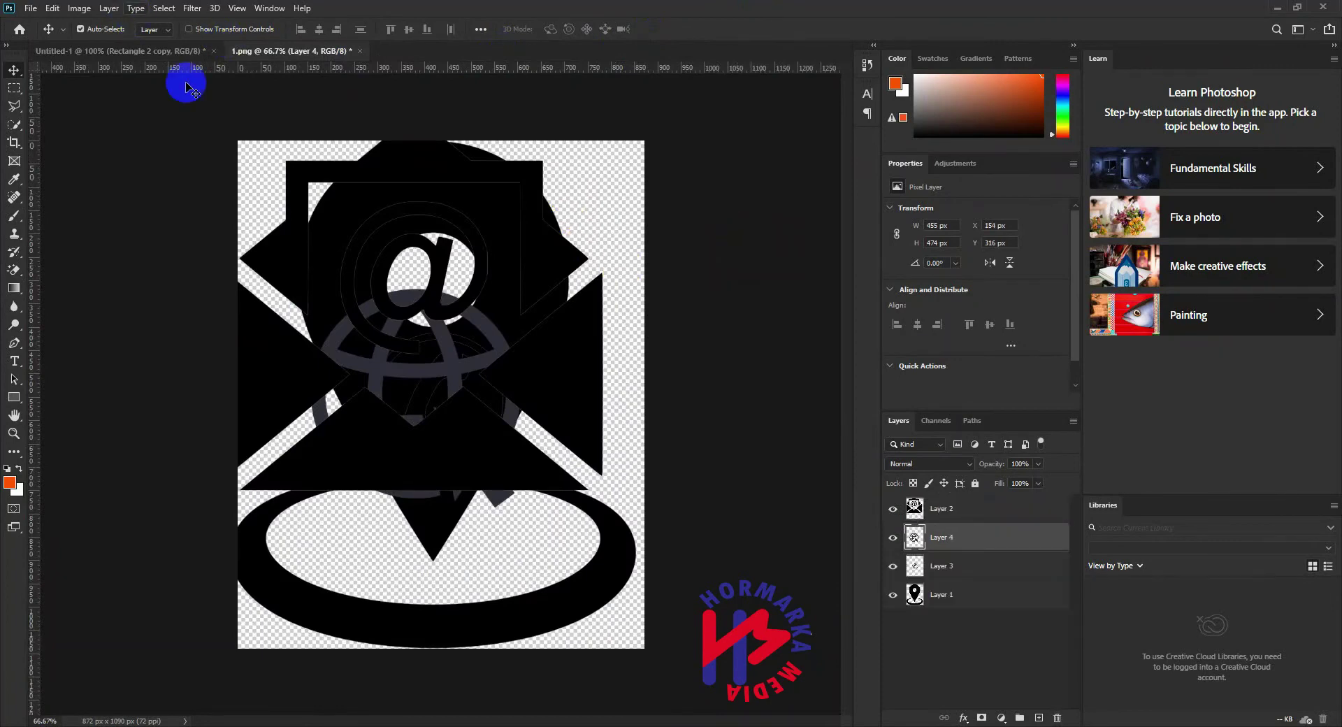
click(959, 592)
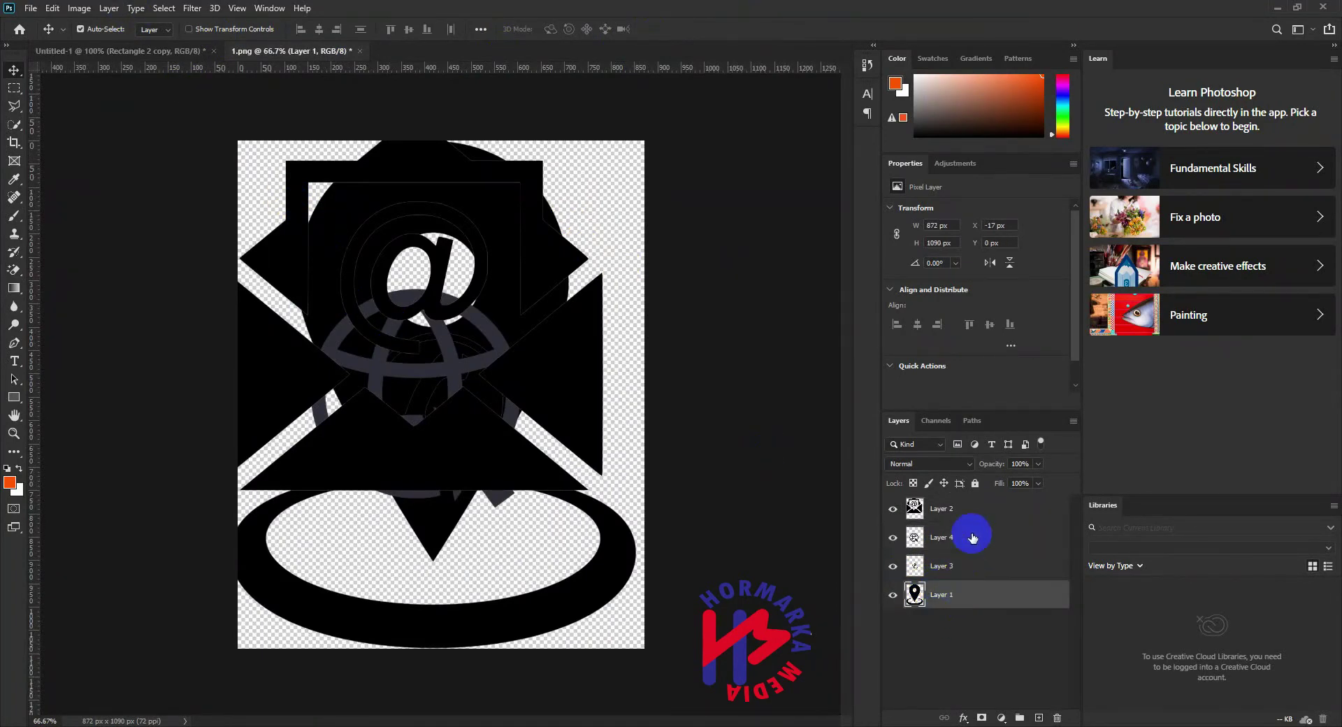
shift+click(962, 510)
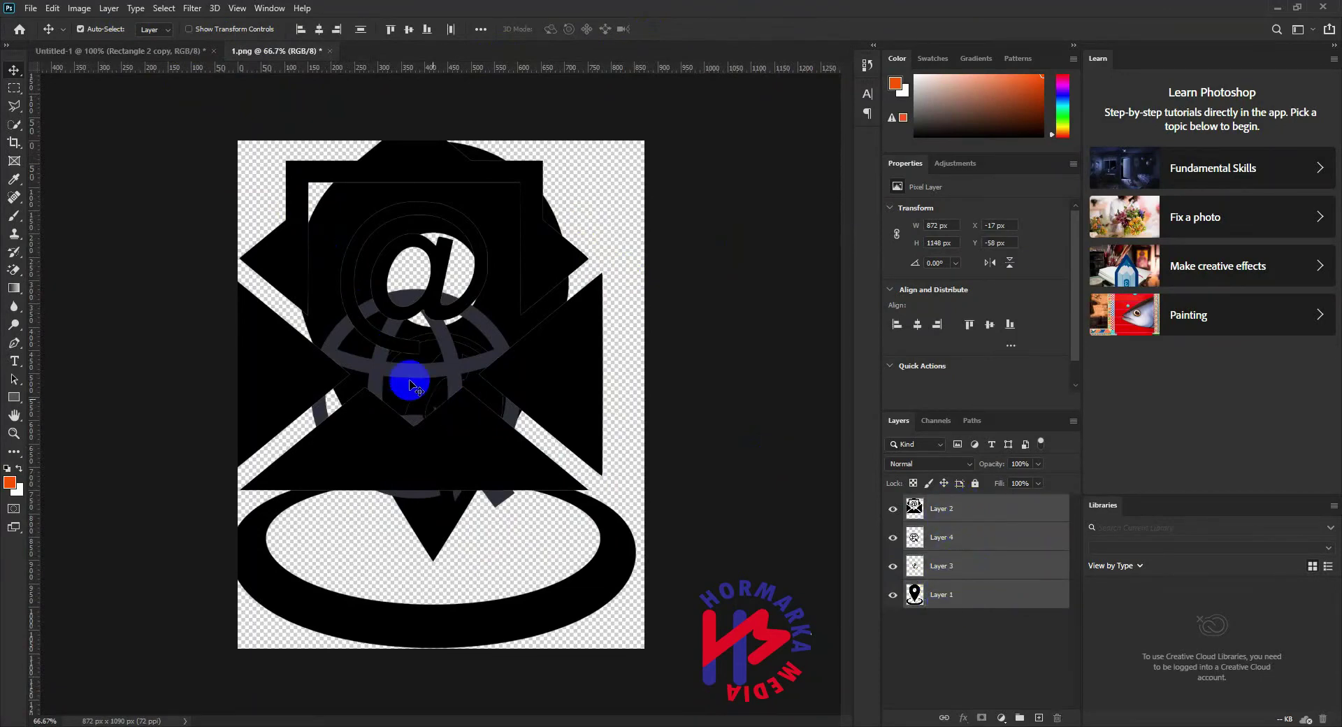
drag(440, 342, 208, 167)
Bring the four icons into Untitled-1 and scale them down to about 5%.
mouse_move(140, 68)
mouse_down()
mouse_move(134, 52)
mouse_move(467, 395)
mouse_up()
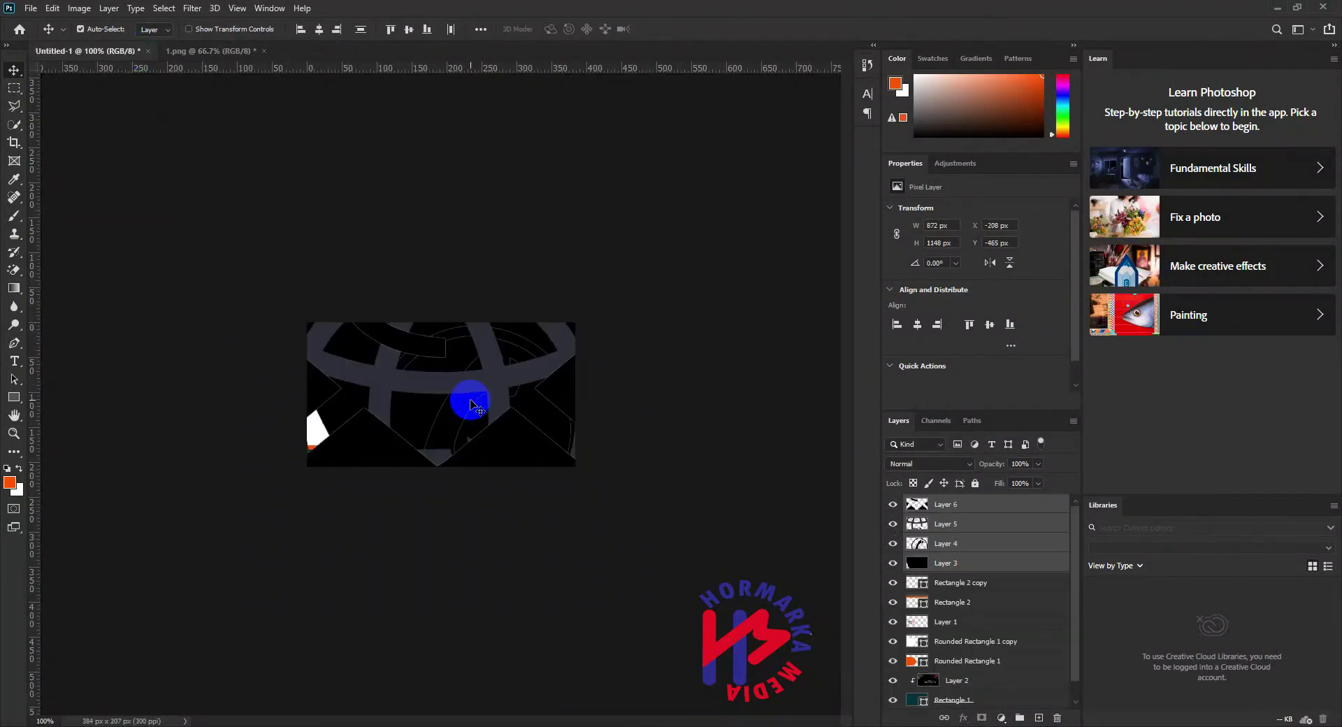
key(ctrl+t)
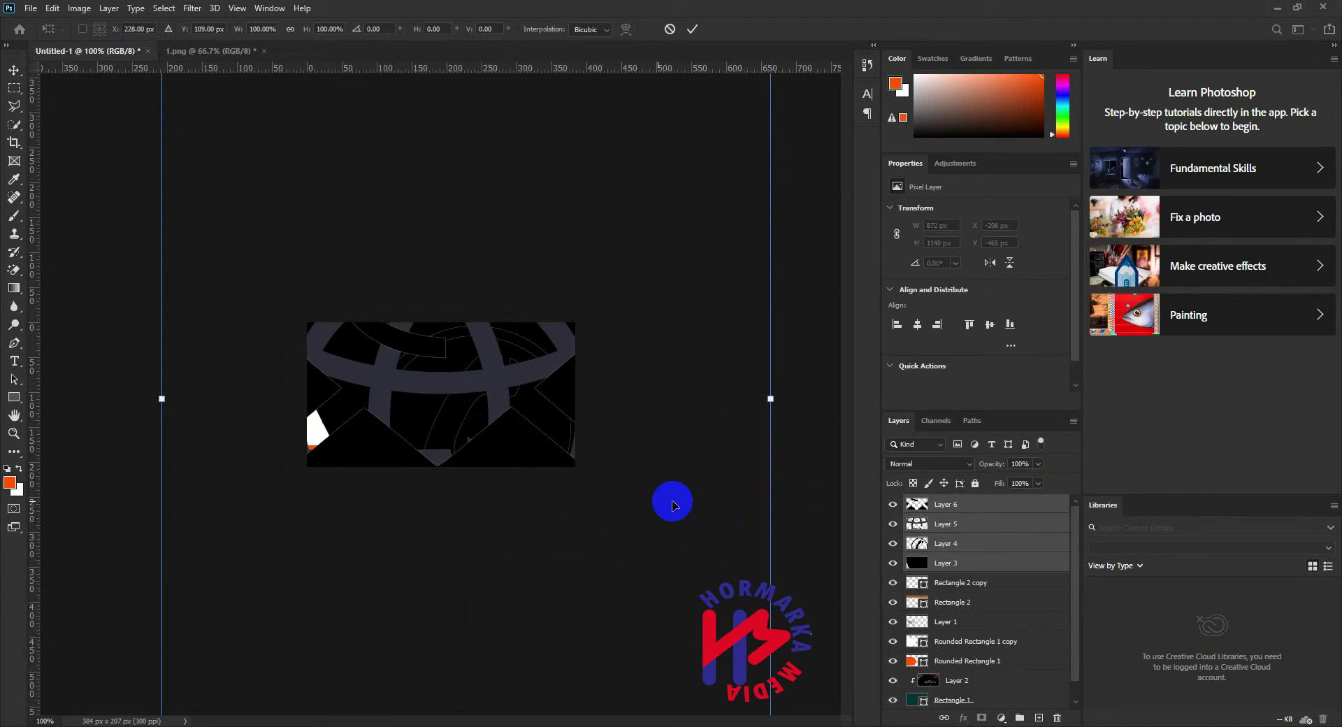
key(ctrl+minus)
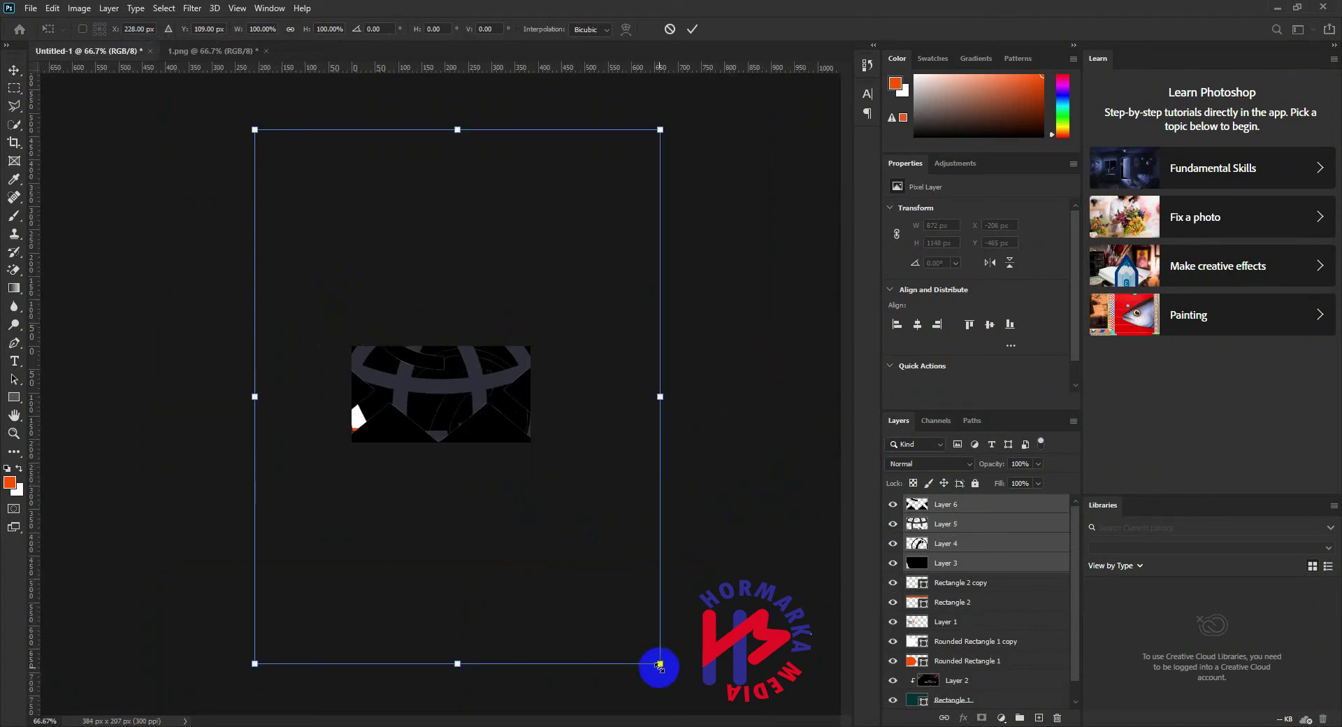
drag(660, 664, 496, 418)
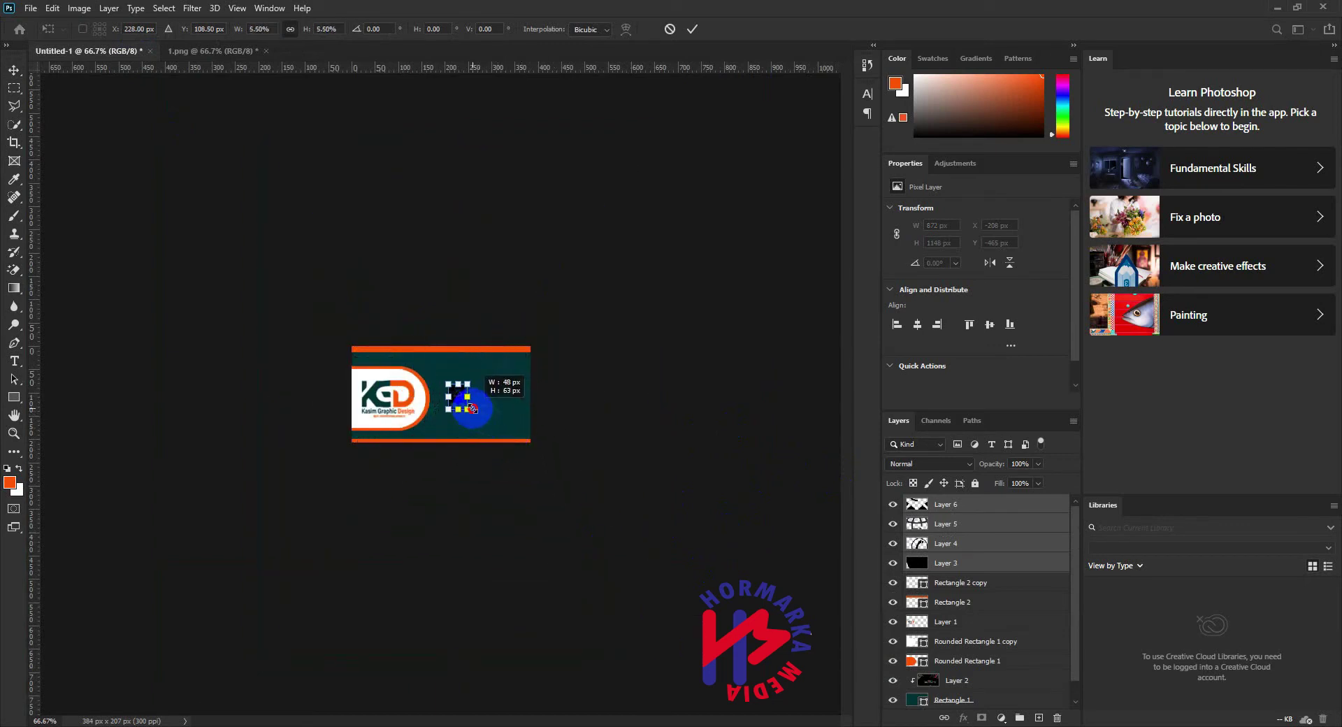
drag(497, 418, 470, 411)
key(Return)
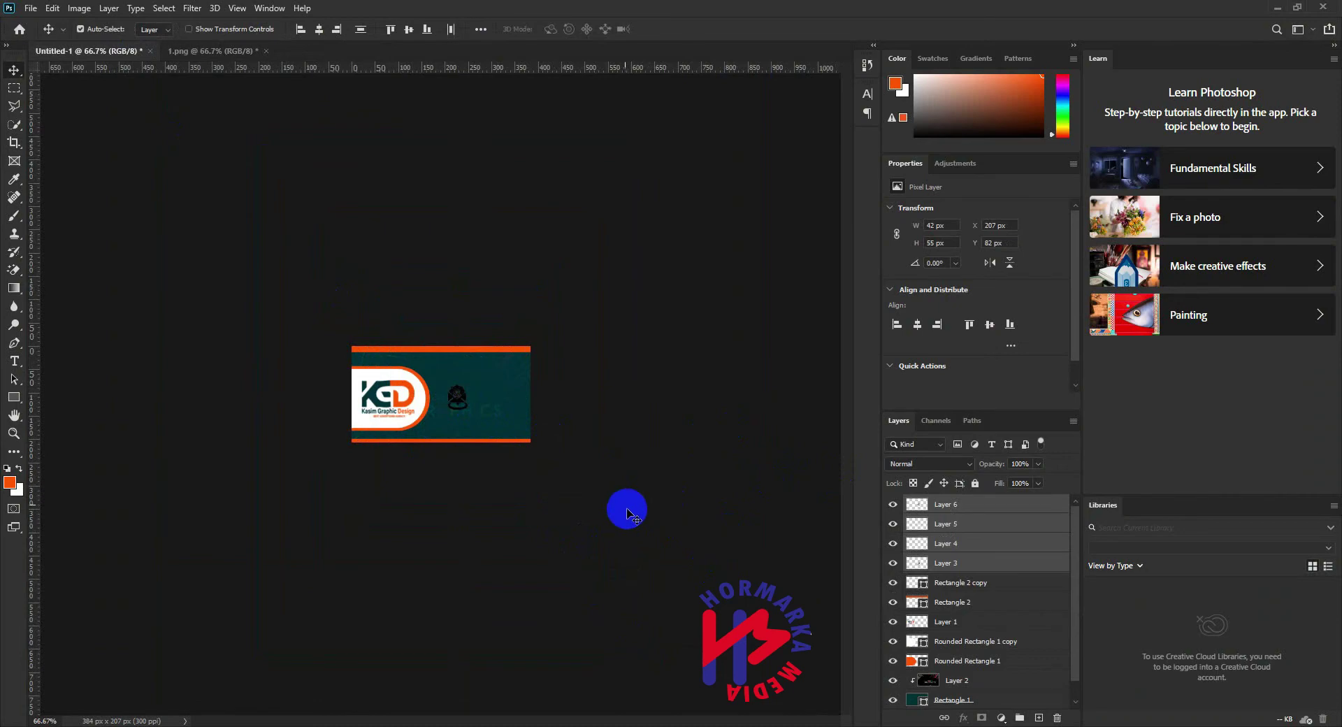
key(ctrl+plus)
key(ctrl+plus)
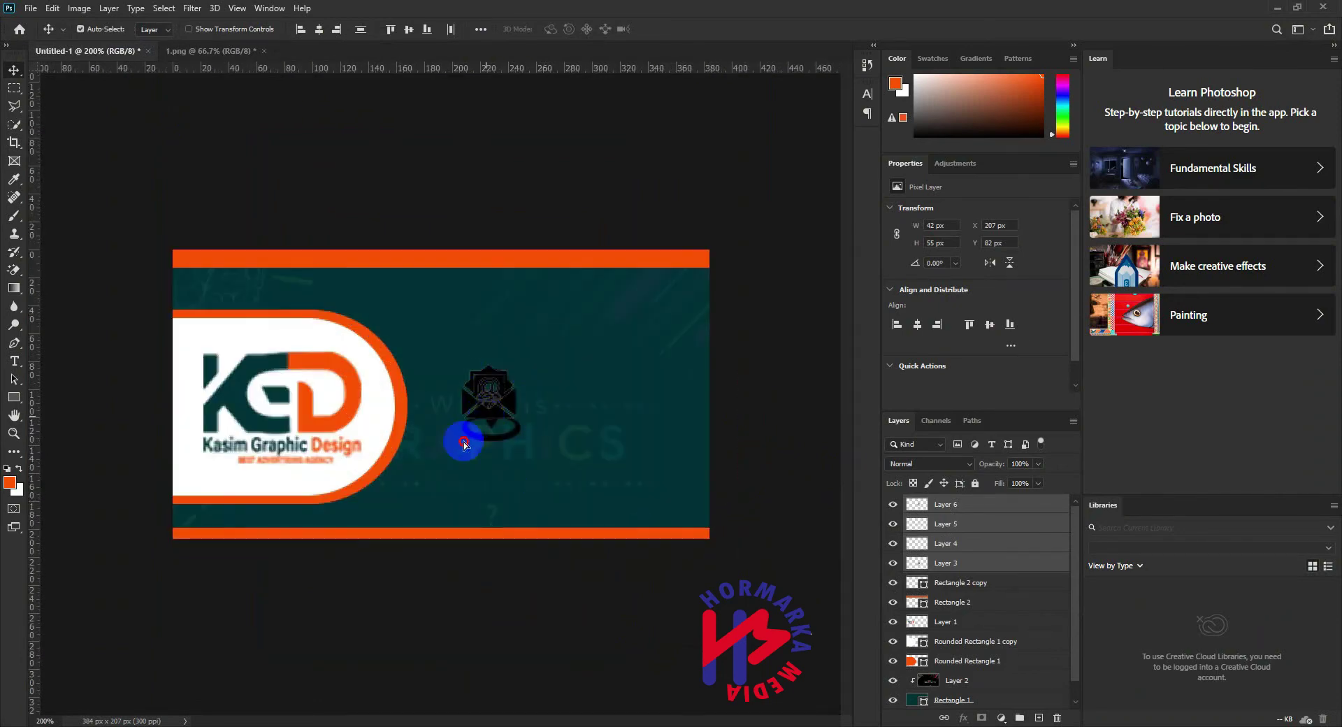
Spread the location pin, envelope and globe icons apart beside the KGD logo.
drag(490, 422, 492, 409)
click(979, 563)
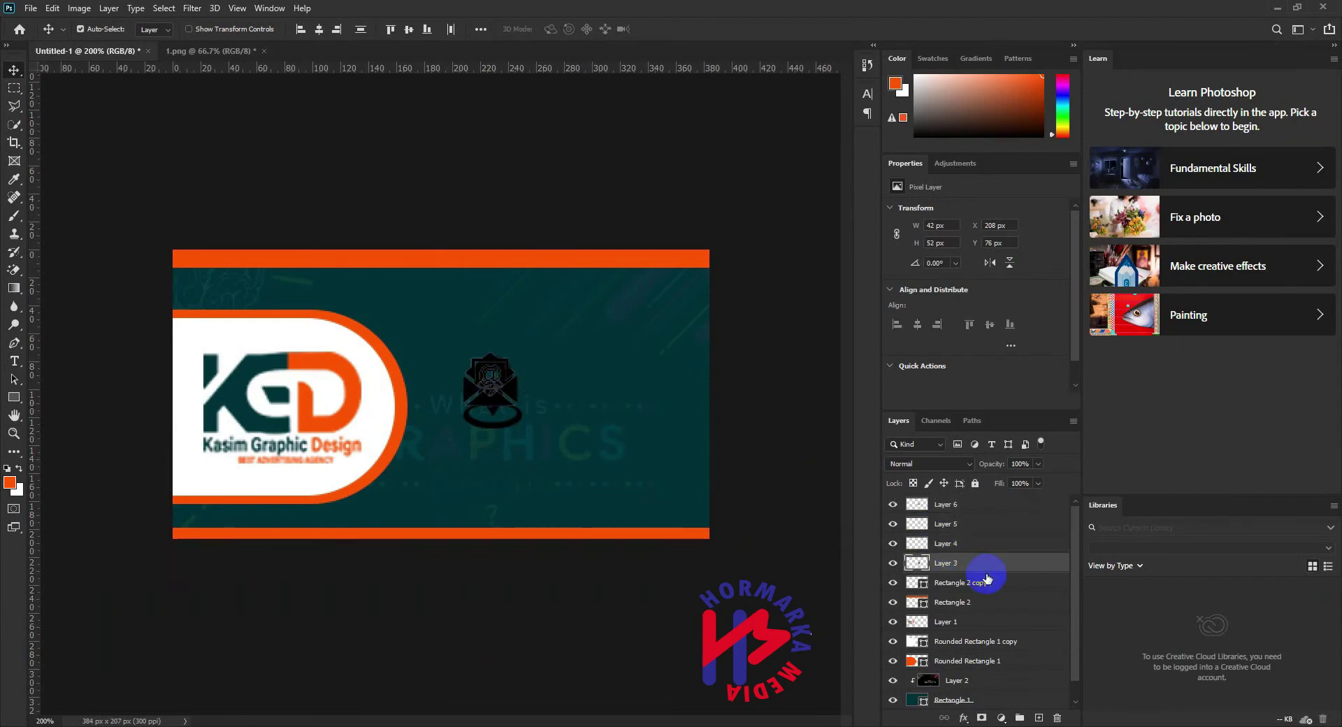
drag(482, 432, 406, 488)
mouse_move(484, 407)
mouse_down()
mouse_move(498, 426)
mouse_move(577, 456)
mouse_up()
drag(494, 430, 491, 475)
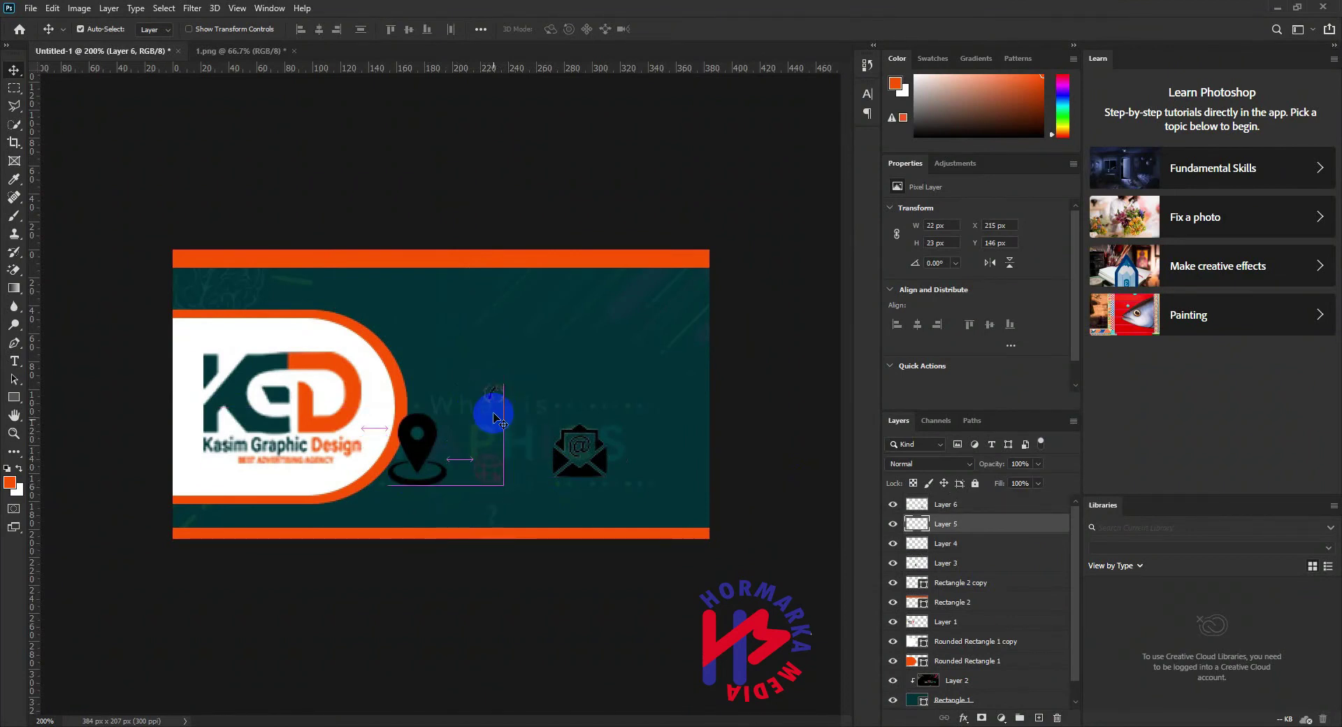
drag(508, 397, 567, 387)
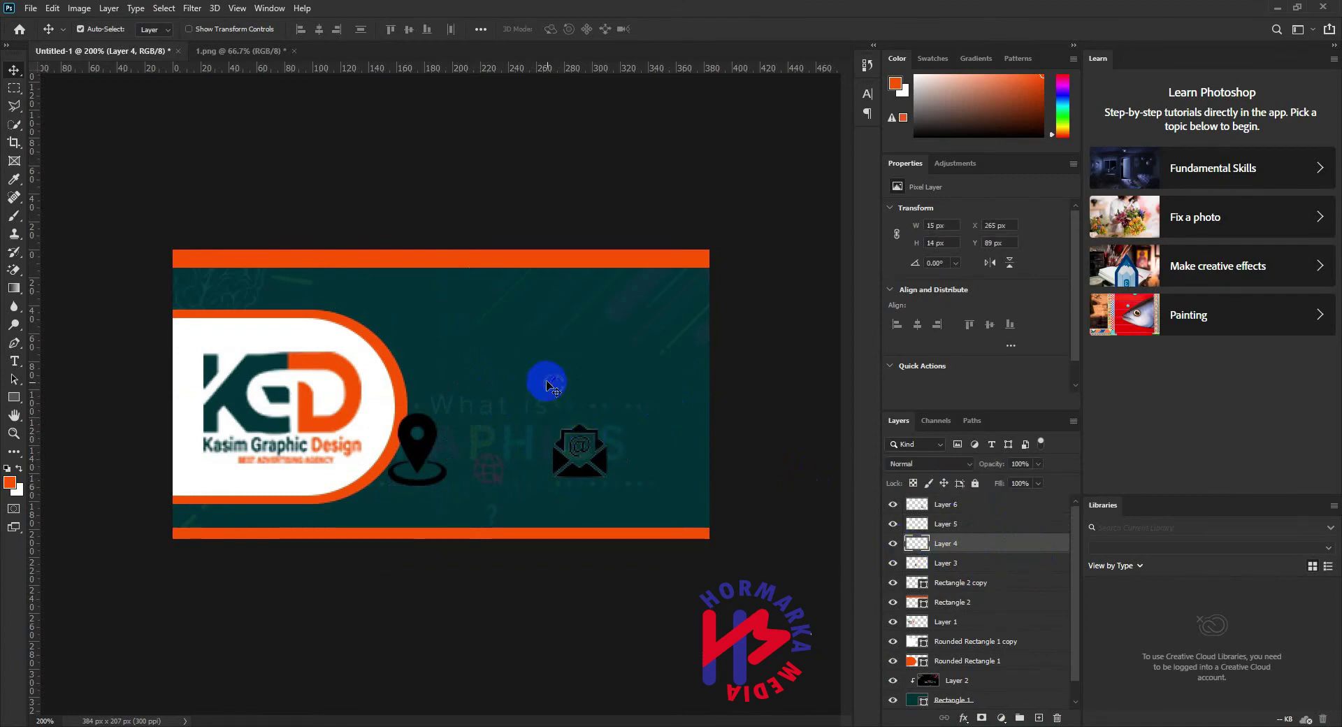
Give the phone icon layer (Layer 4) a white Color Overlay effect.
click(965, 722)
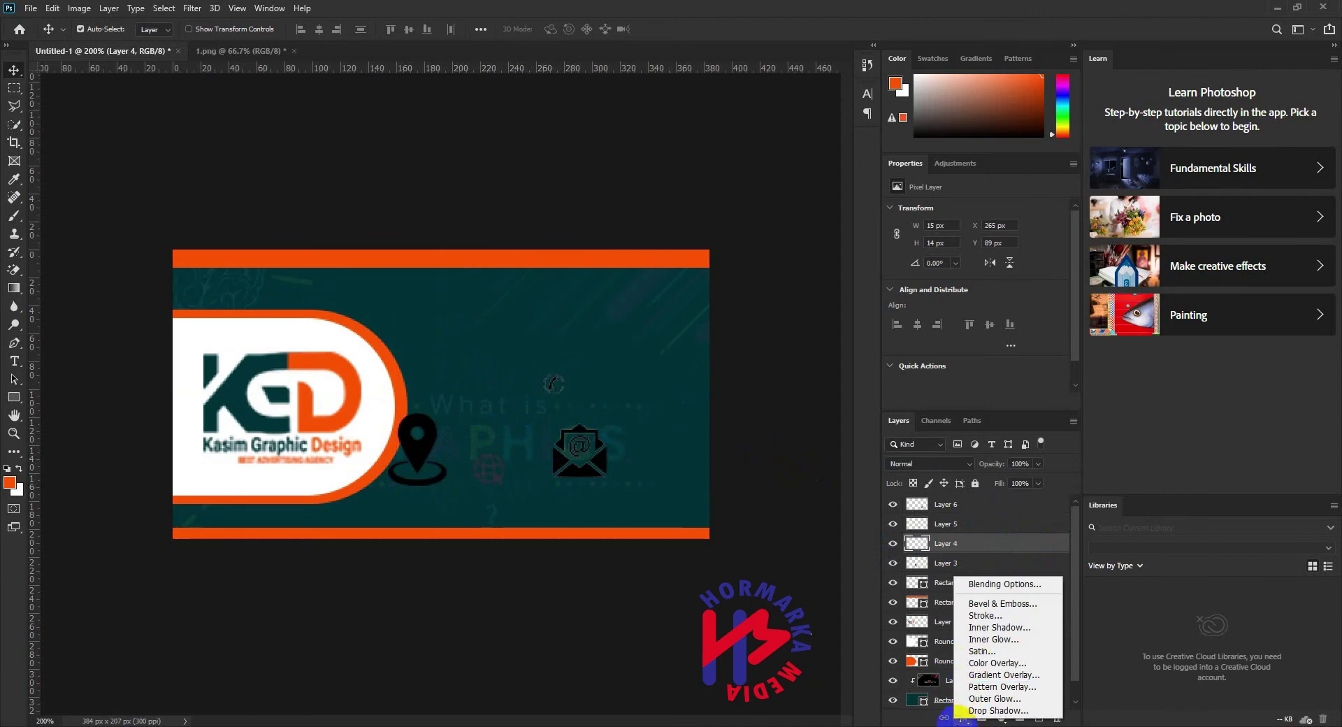
click(962, 724)
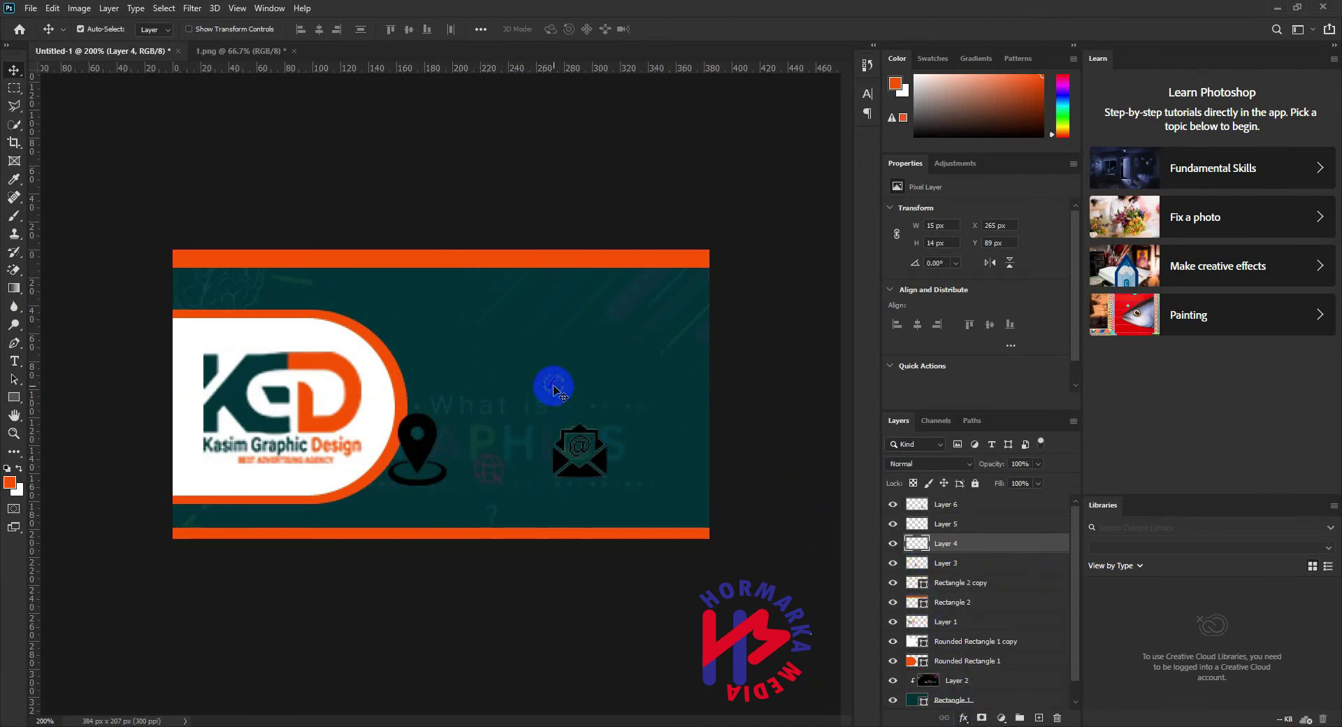
click(963, 718)
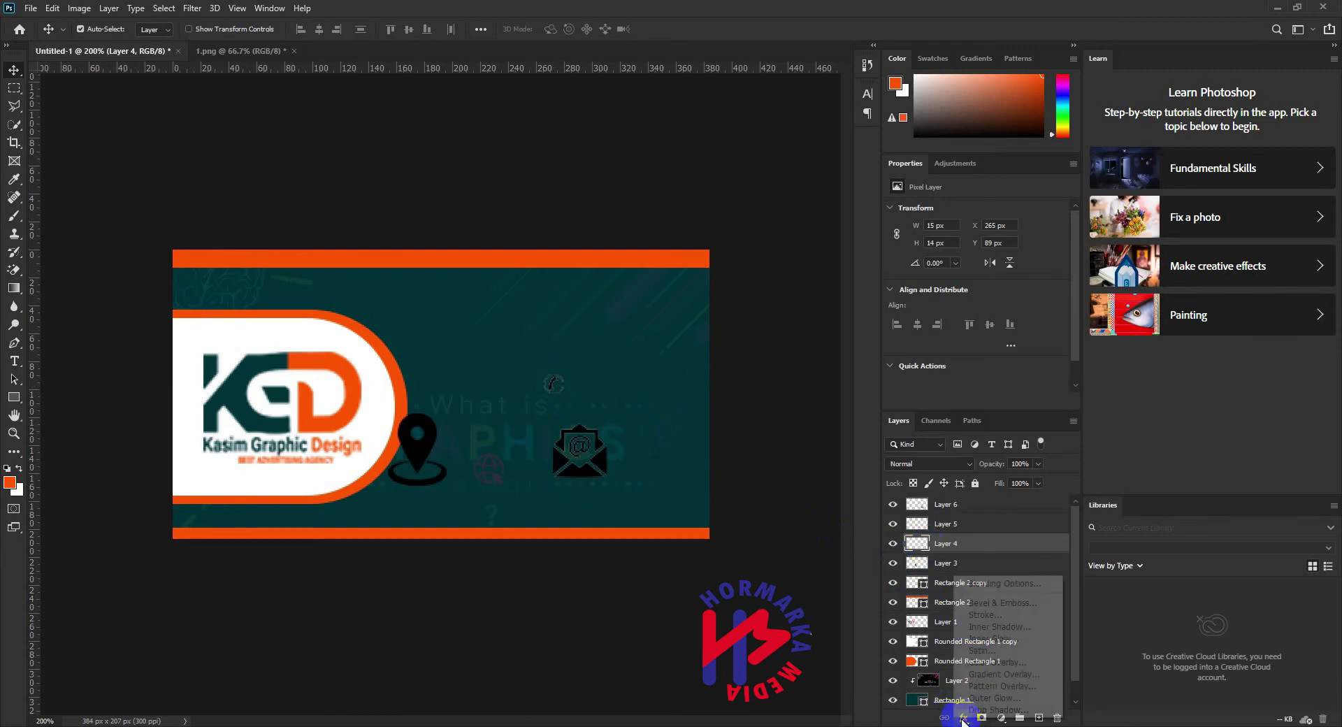
click(978, 665)
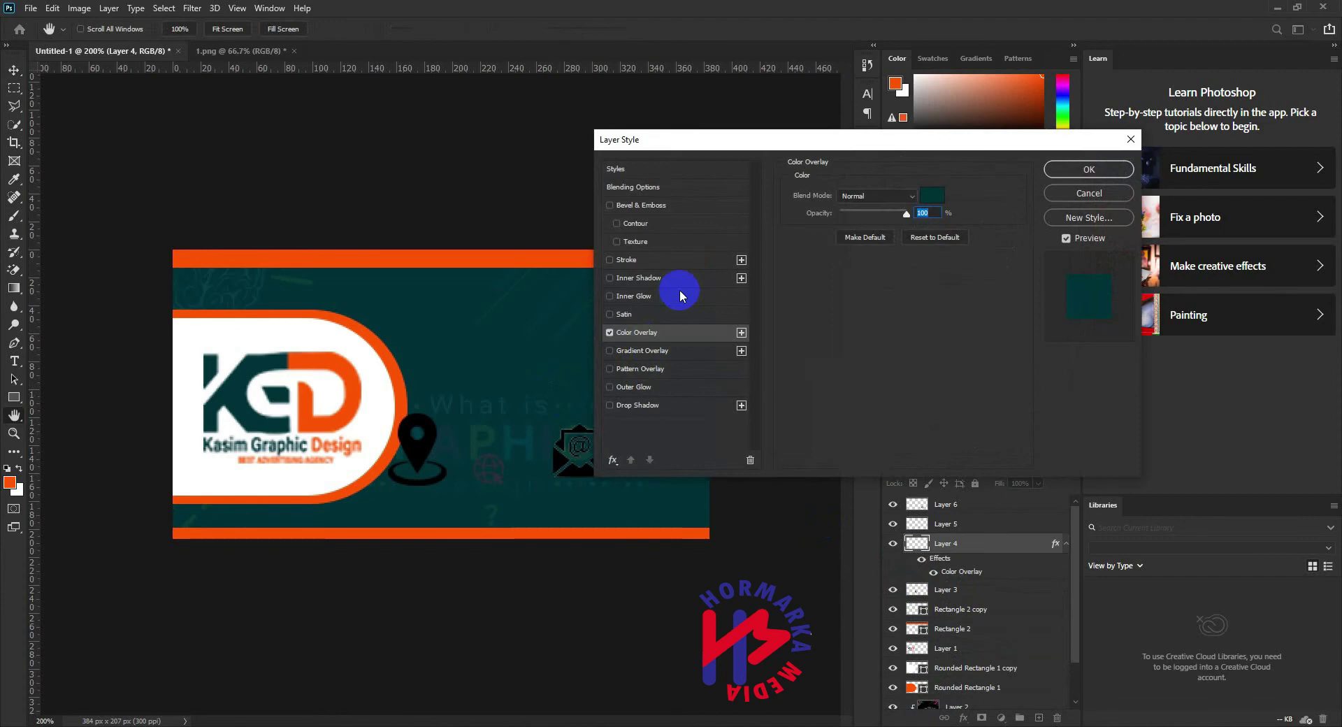
click(928, 197)
drag(426, 498, 385, 467)
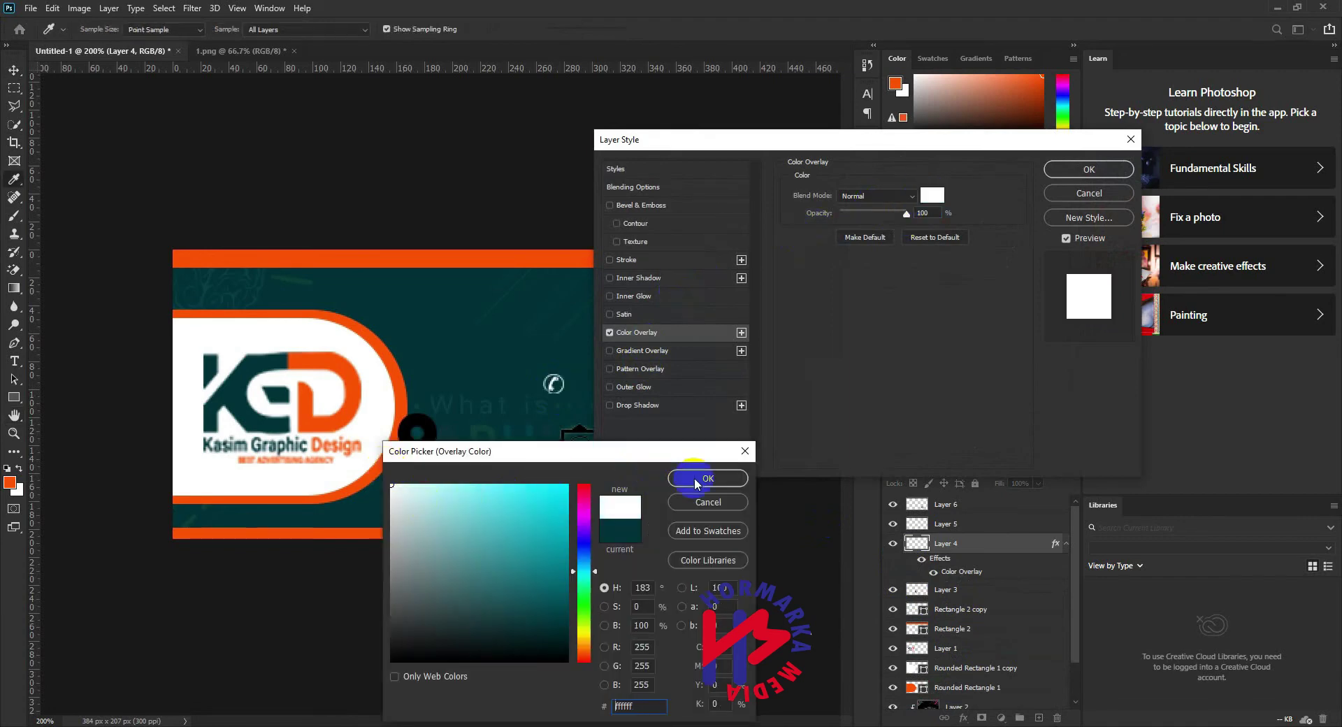
click(706, 478)
click(1089, 169)
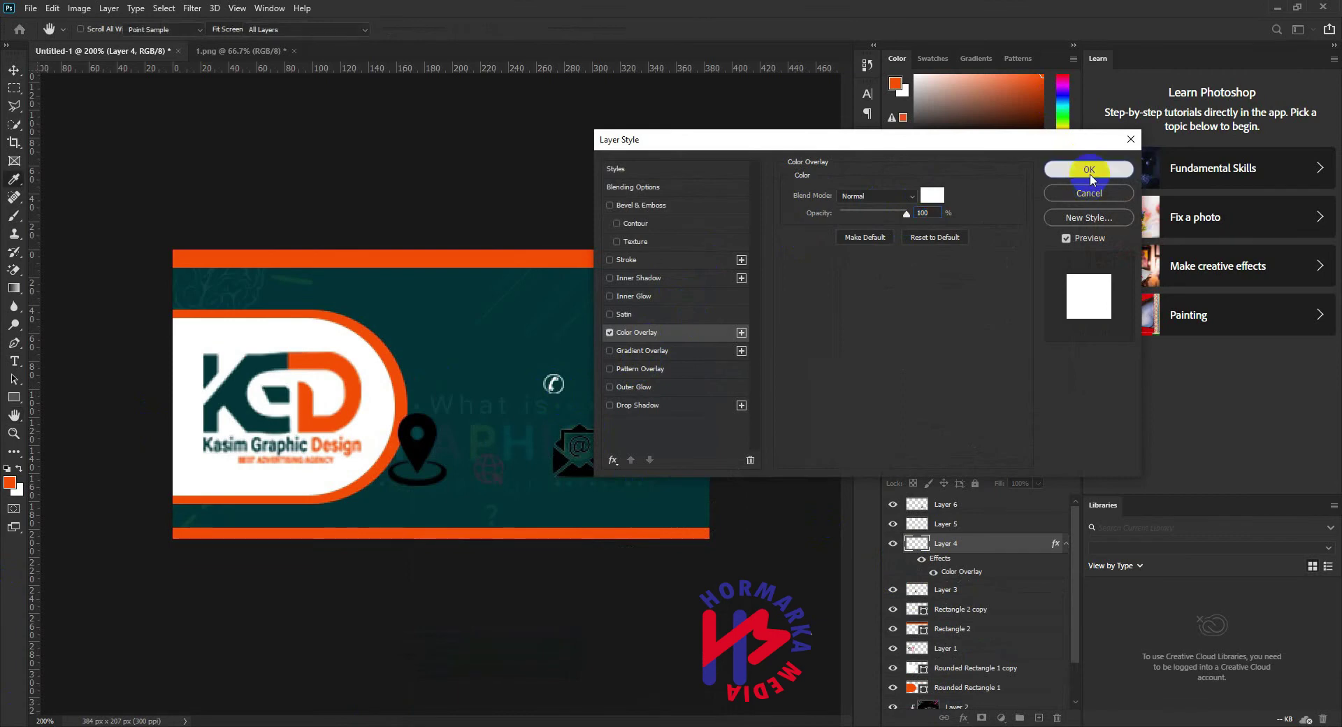
Move the phone icon near the card's top and identify which icon Layers 3–5 hold.
drag(553, 390, 467, 328)
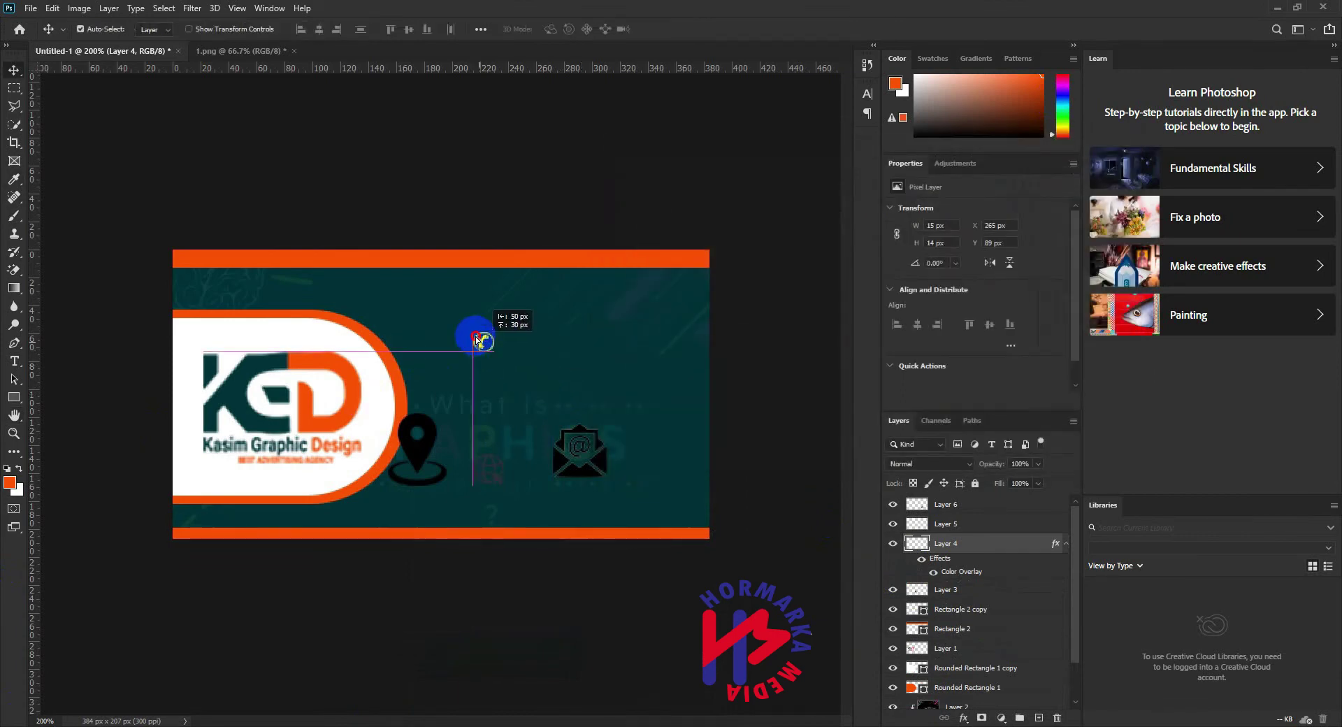
drag(467, 328, 469, 325)
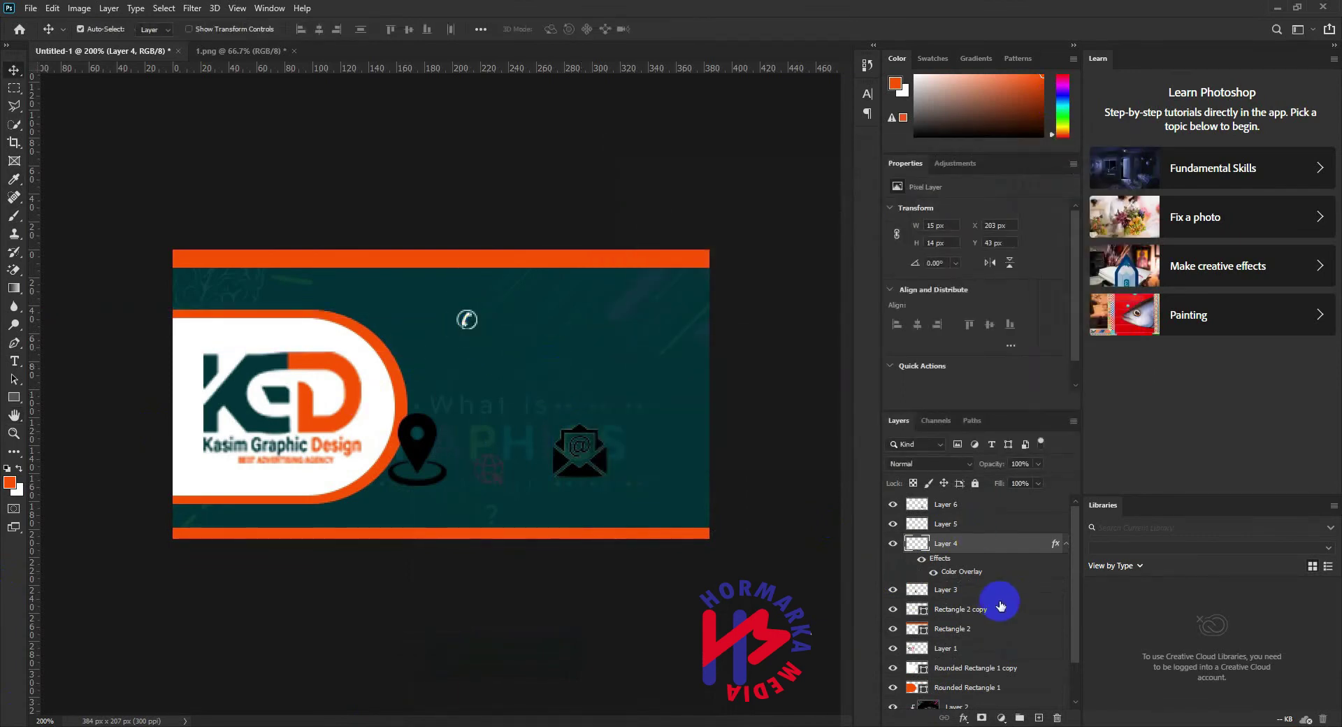
click(976, 526)
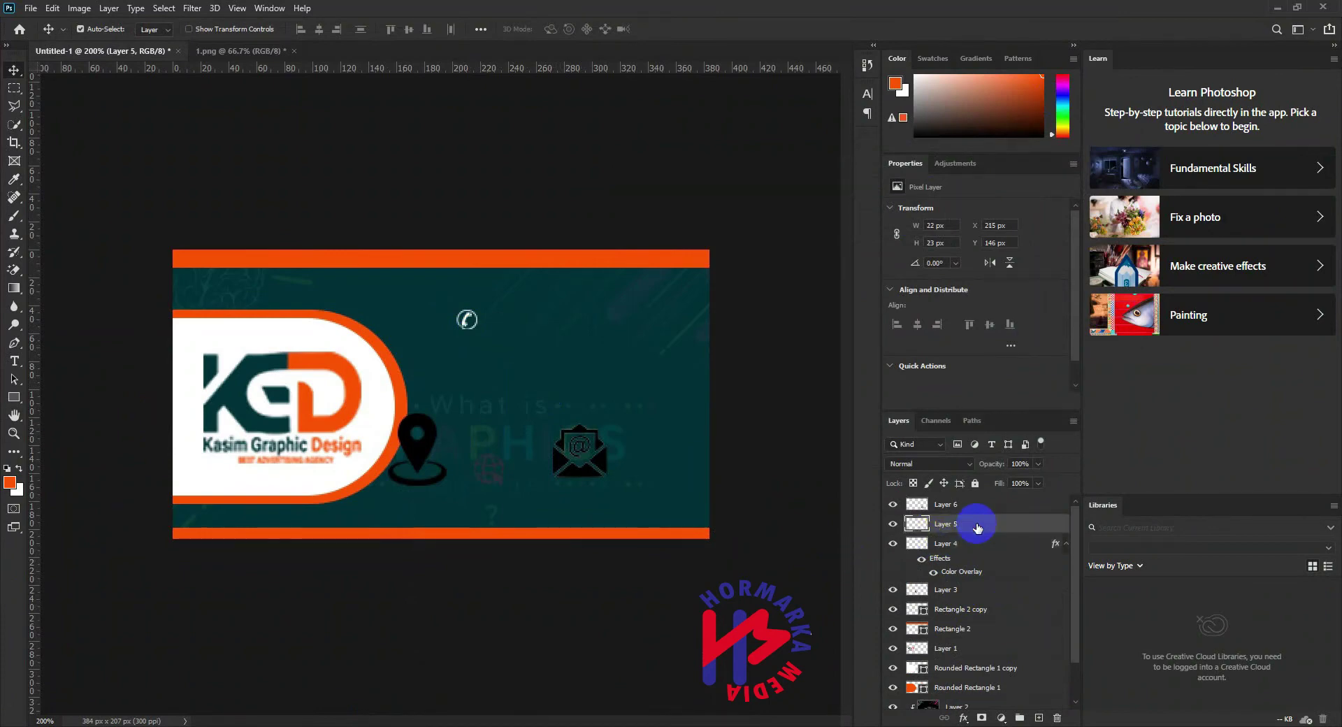
click(893, 524)
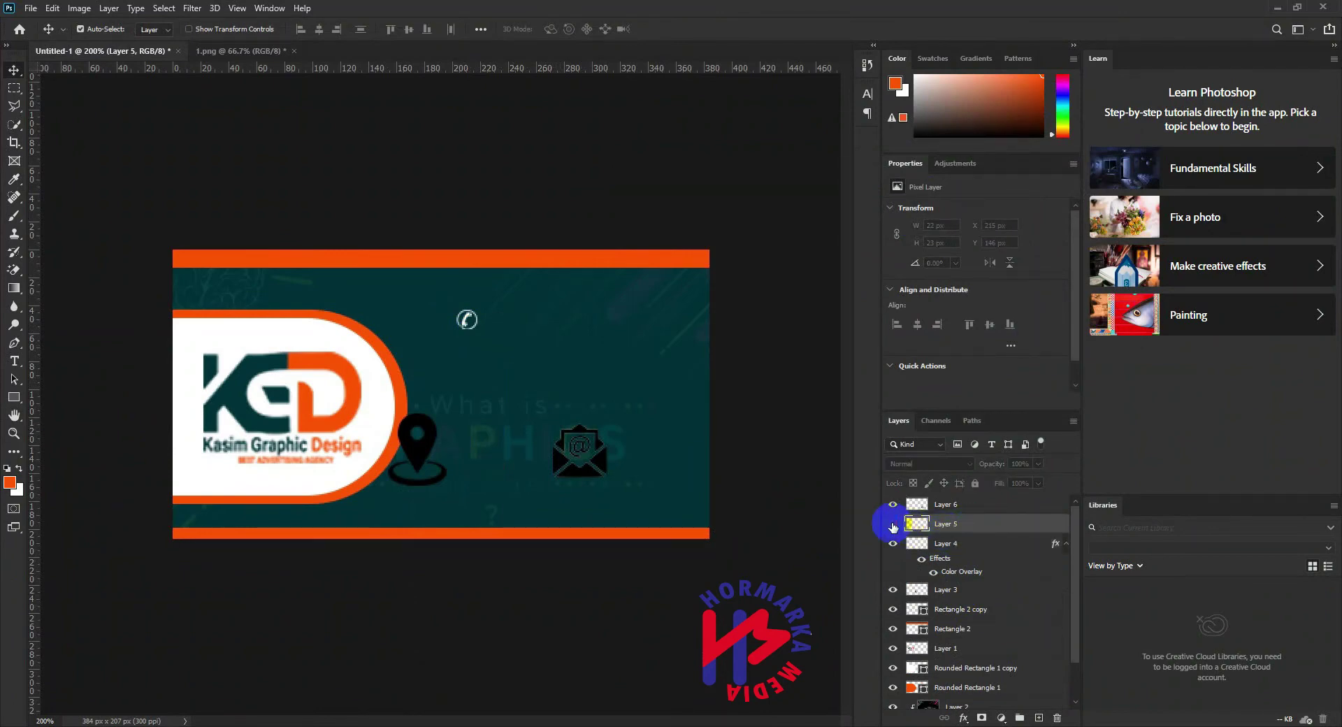
click(893, 525)
click(893, 545)
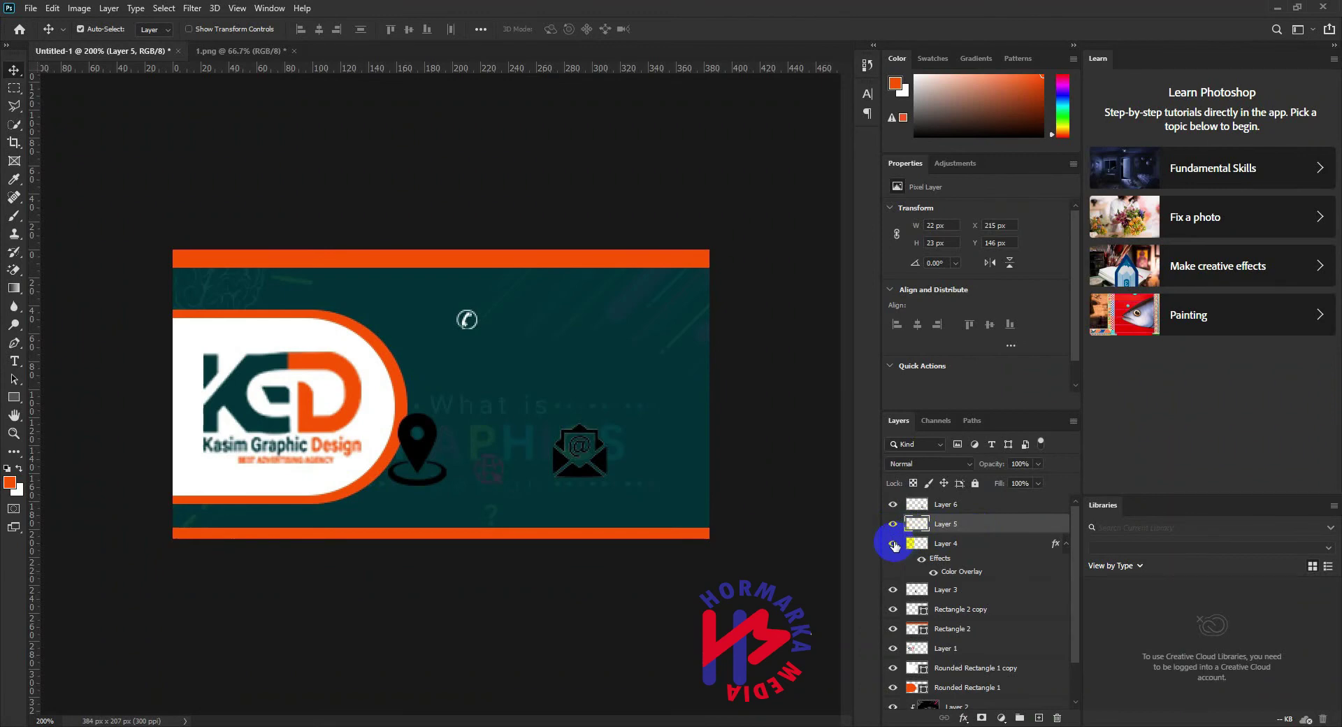
click(894, 544)
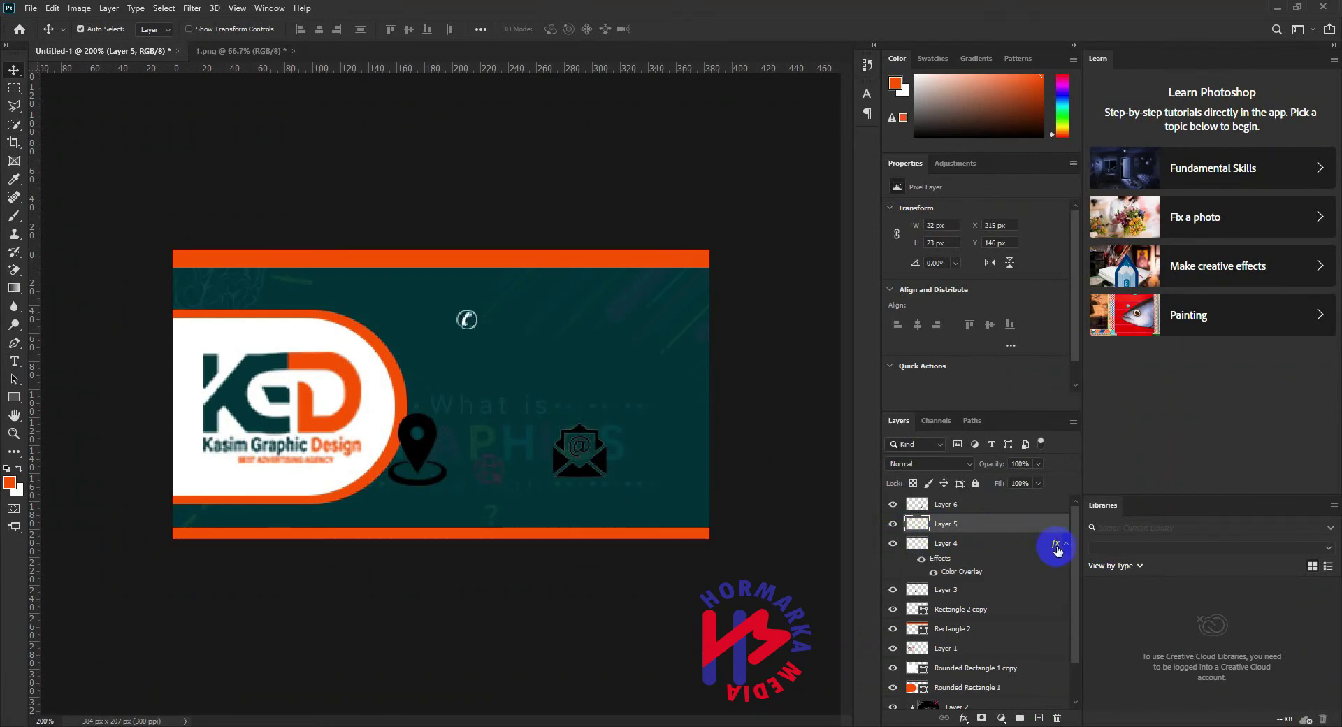
click(1065, 547)
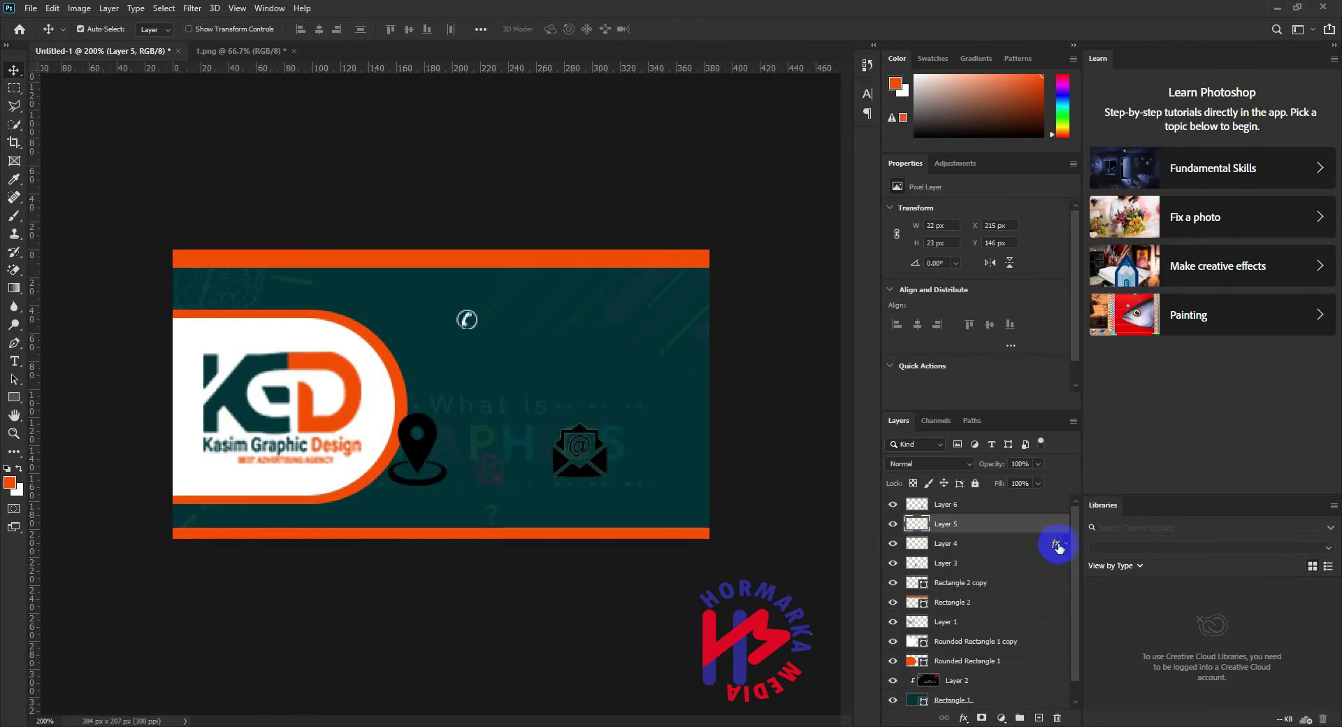
click(893, 564)
click(894, 563)
click(975, 563)
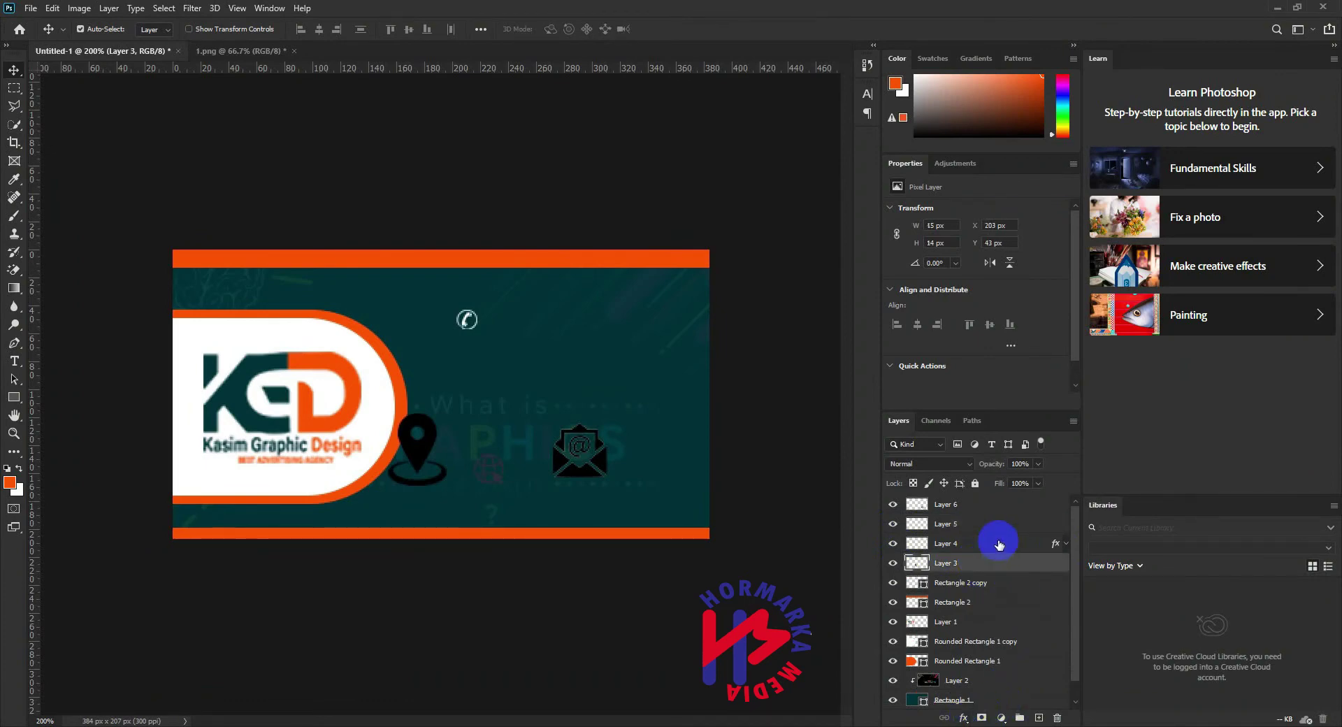
Copy Layer 4's white overlay style and paste it onto the location pin, Layer 3.
click(999, 544)
right_click(998, 543)
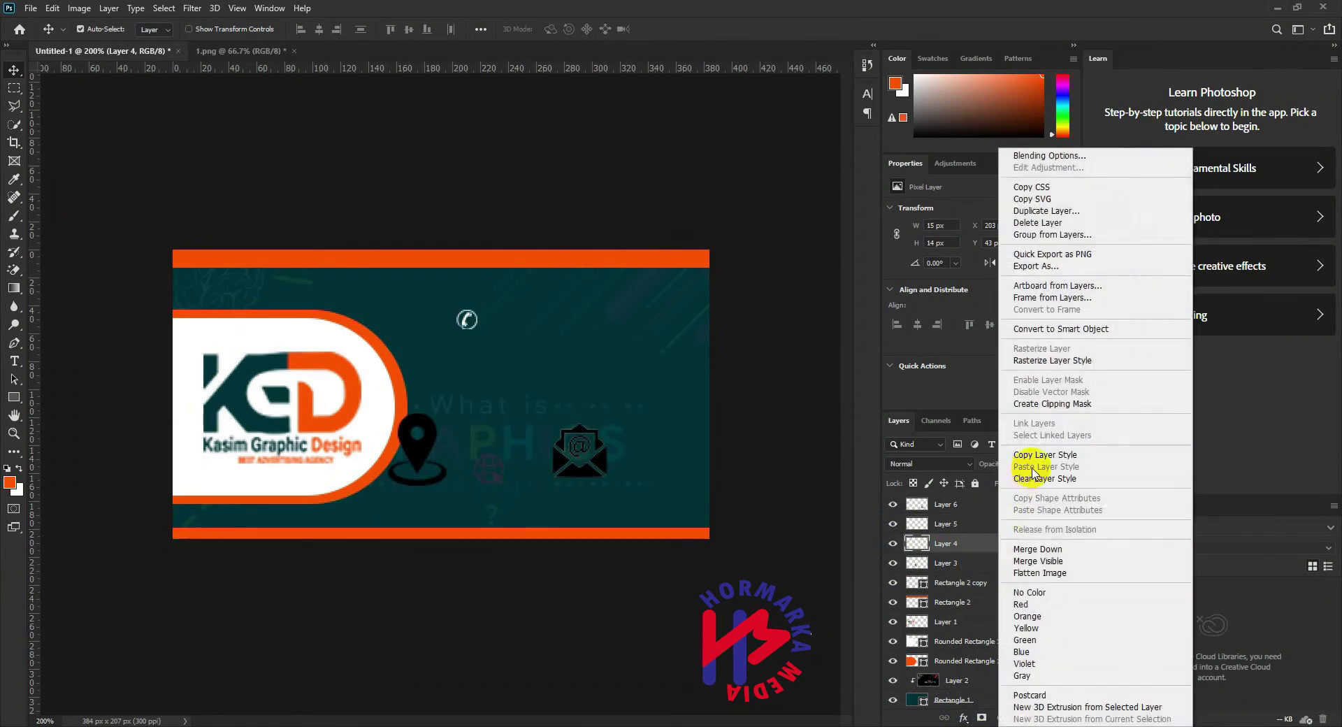
click(1053, 461)
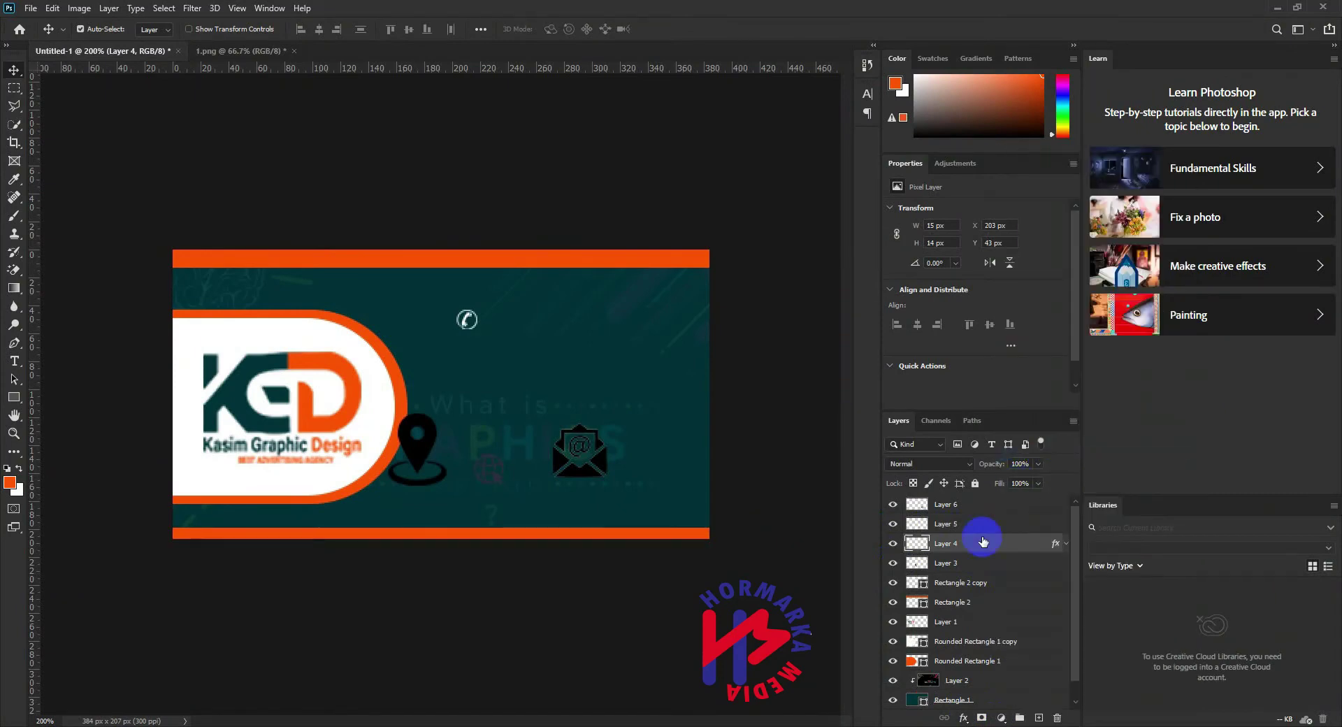
click(974, 561)
right_click(970, 559)
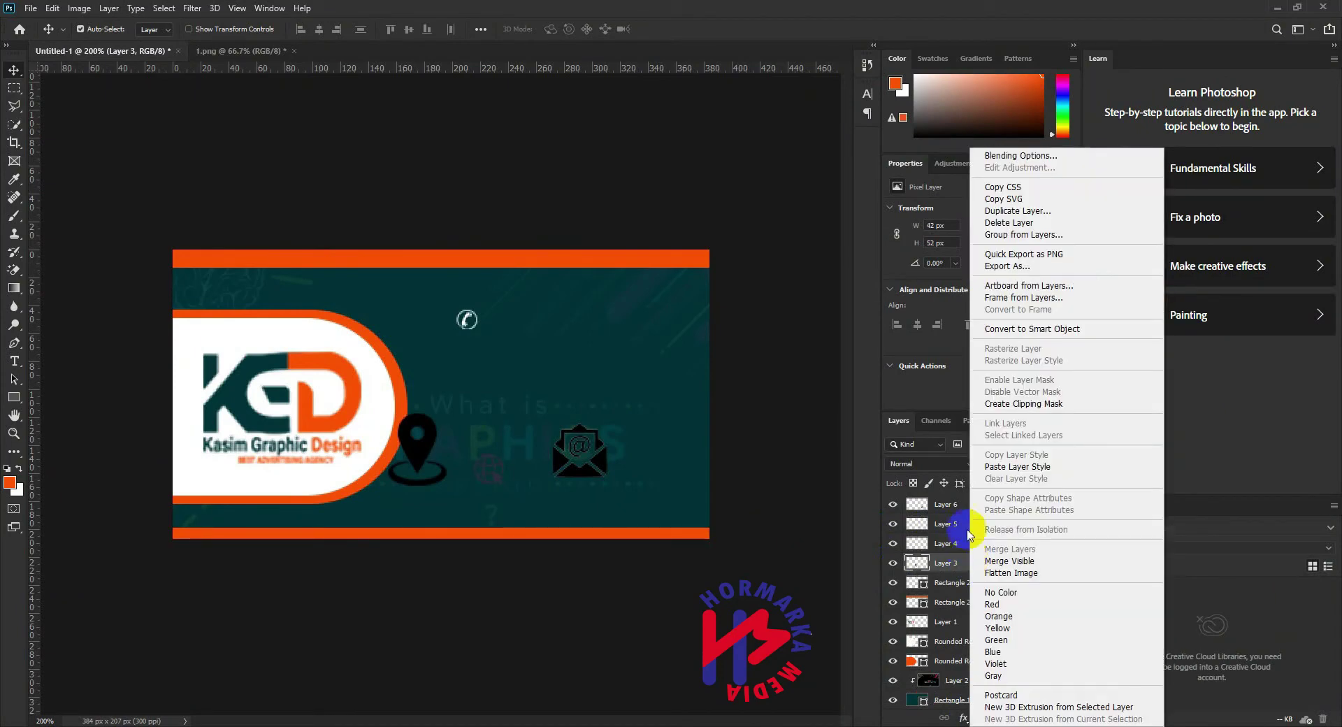
click(999, 466)
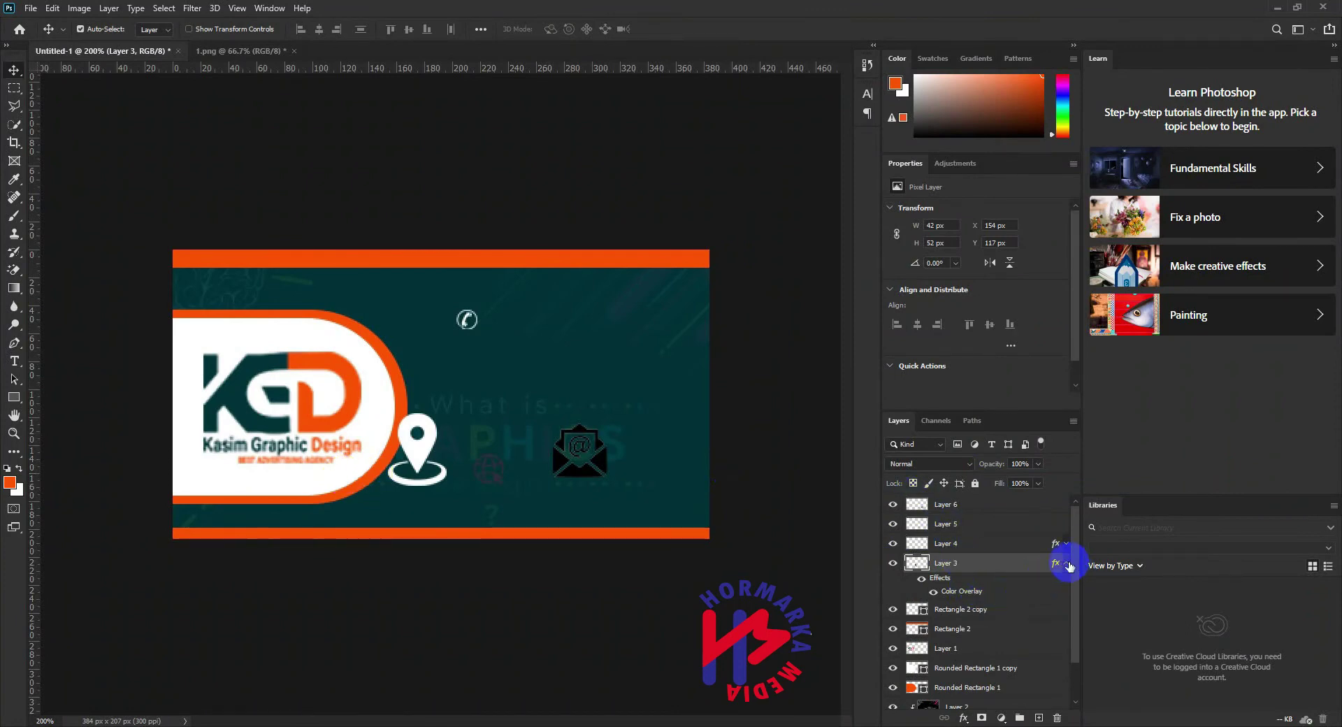
click(1067, 563)
Paste the white overlay style onto the globe (Layer 5) and mail (Layer 6) icons.
click(968, 529)
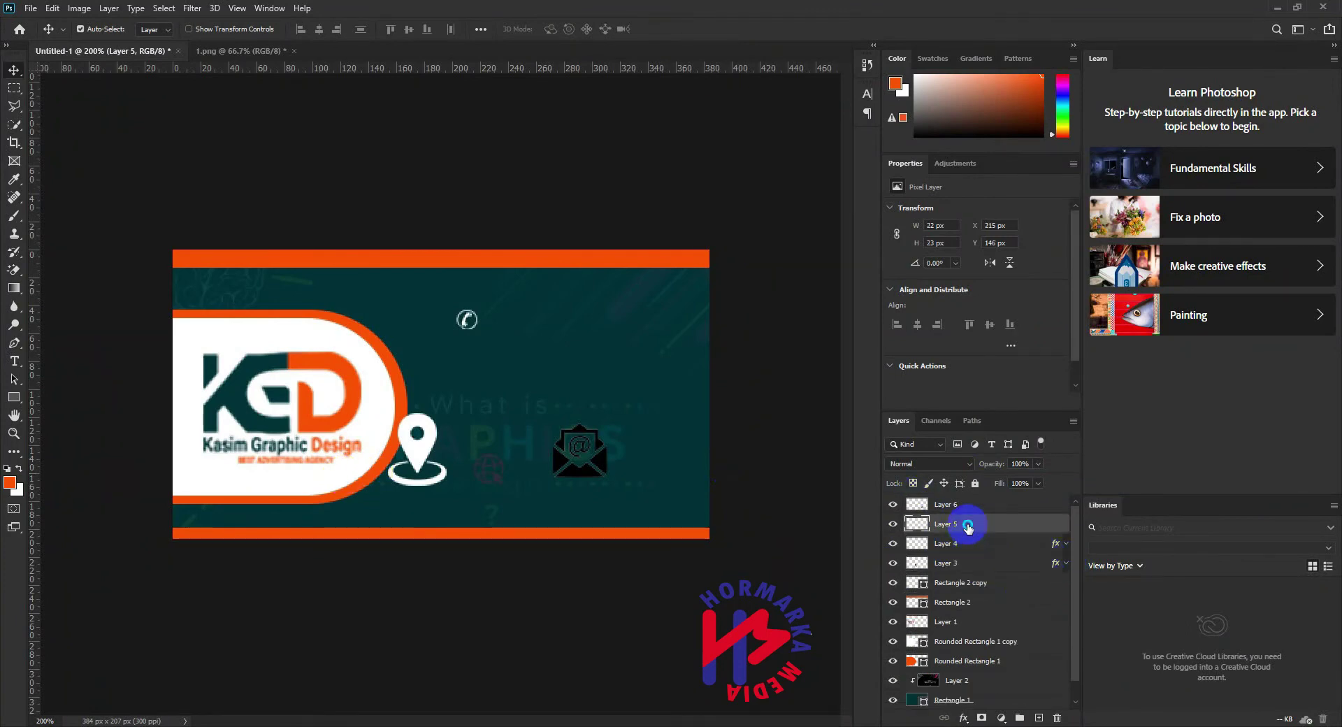
right_click(970, 526)
click(994, 470)
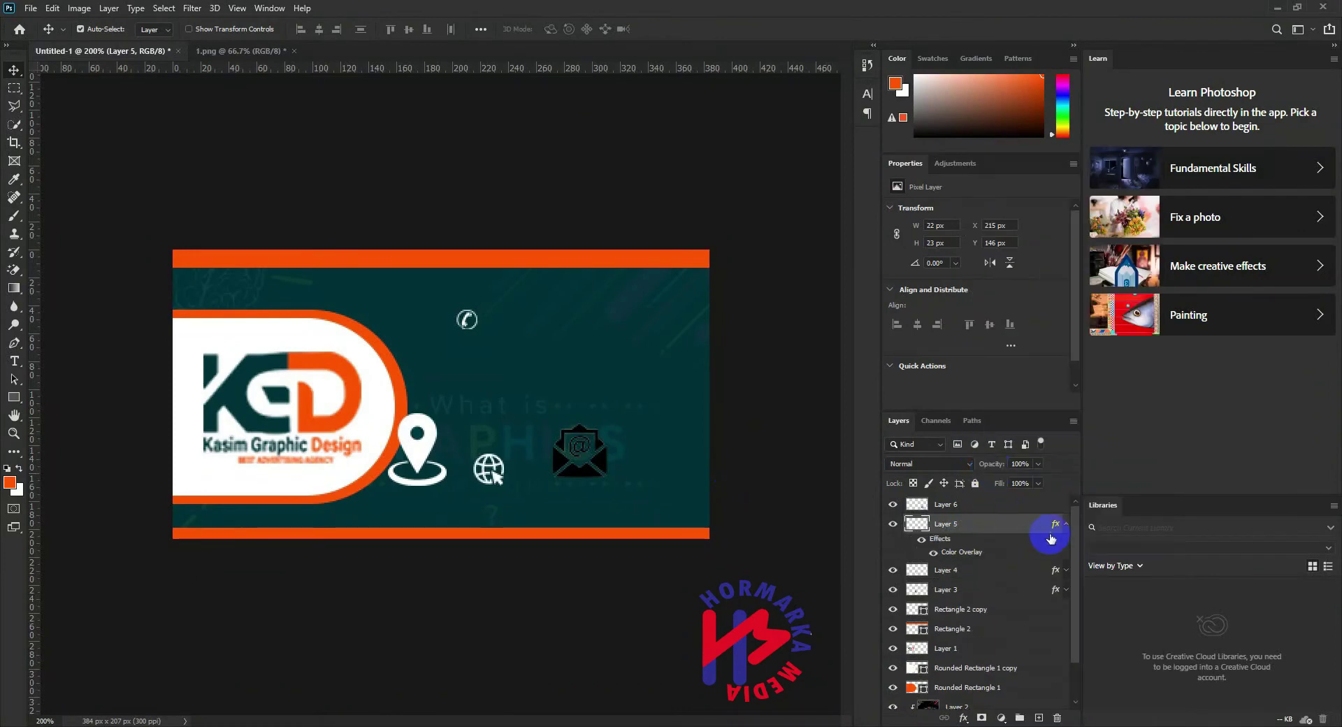
click(1066, 524)
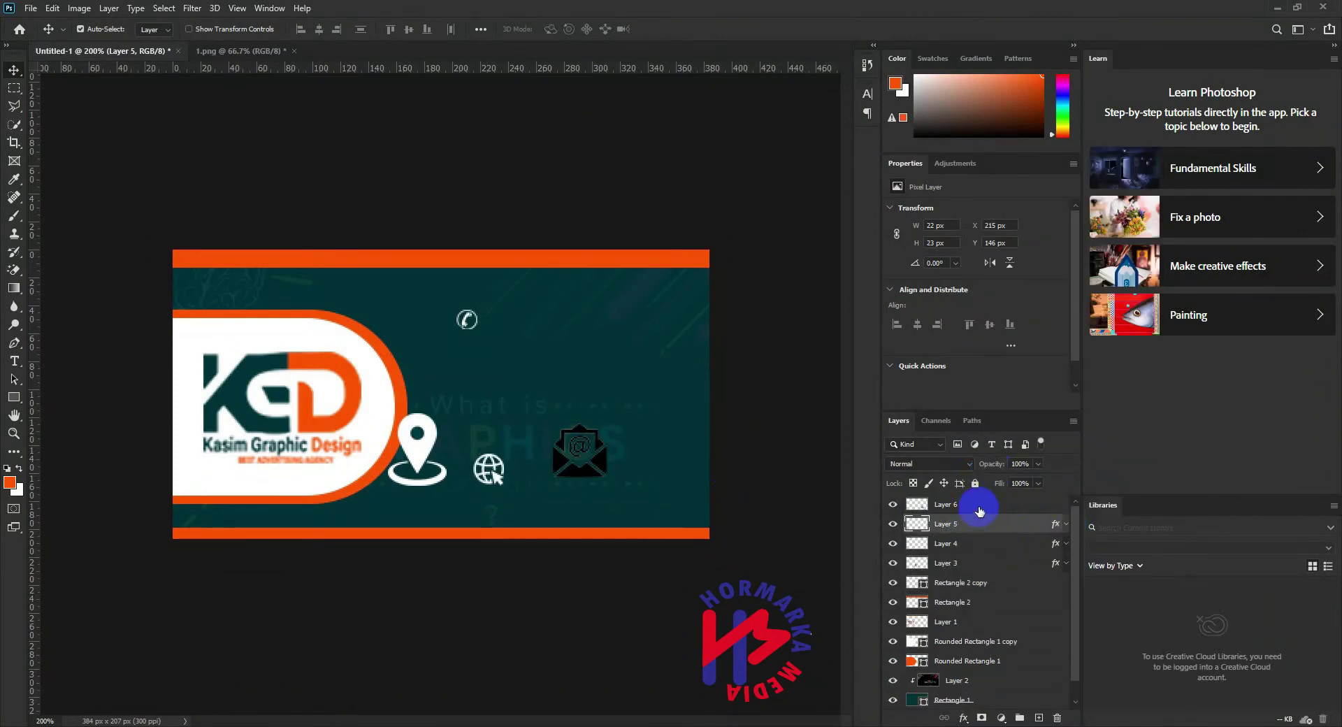
click(978, 507)
right_click(979, 511)
click(1018, 467)
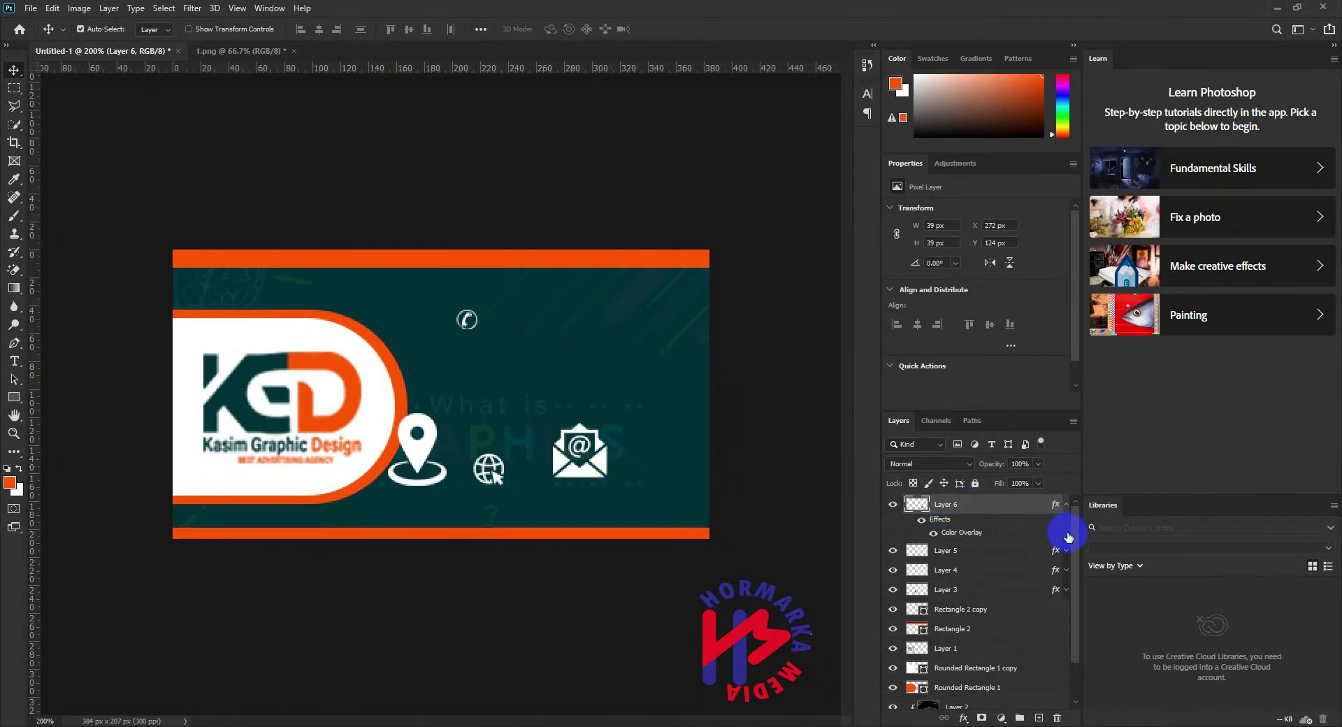
click(1066, 506)
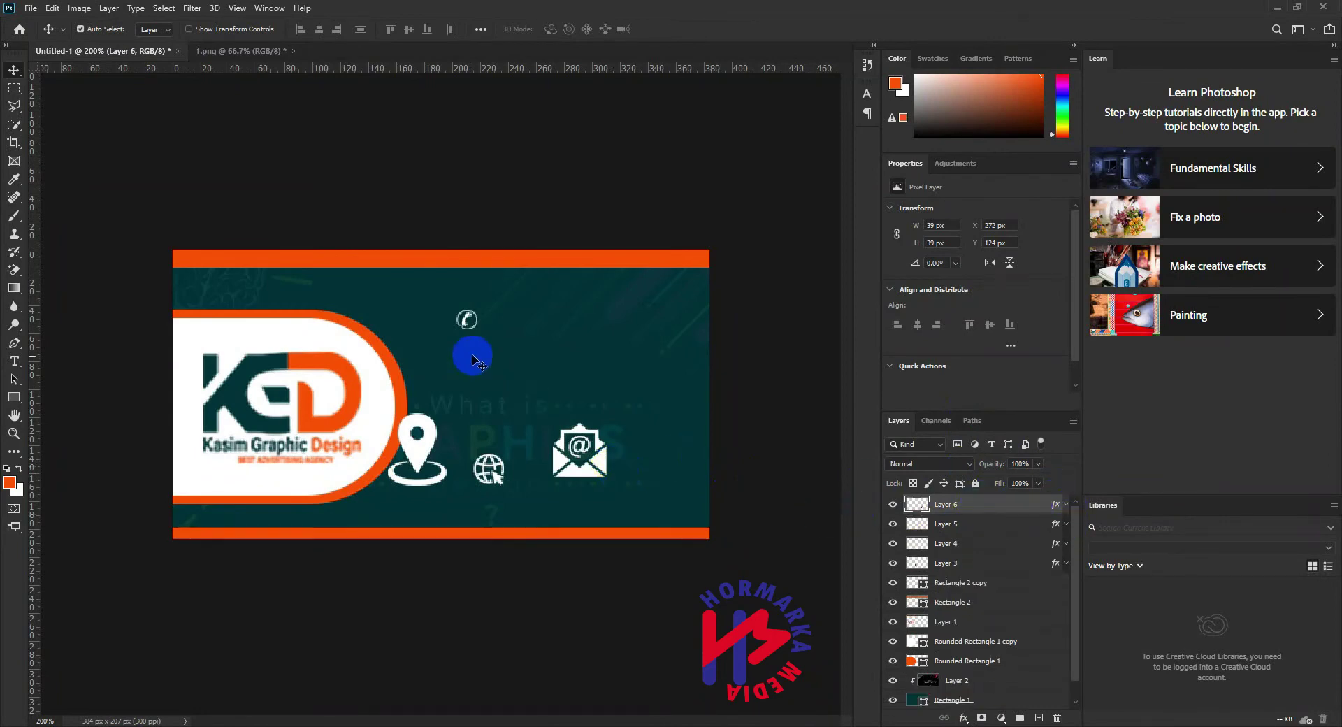
Move the mail and location icons under the phone icon, shrinking each to about 45%.
drag(596, 478, 484, 400)
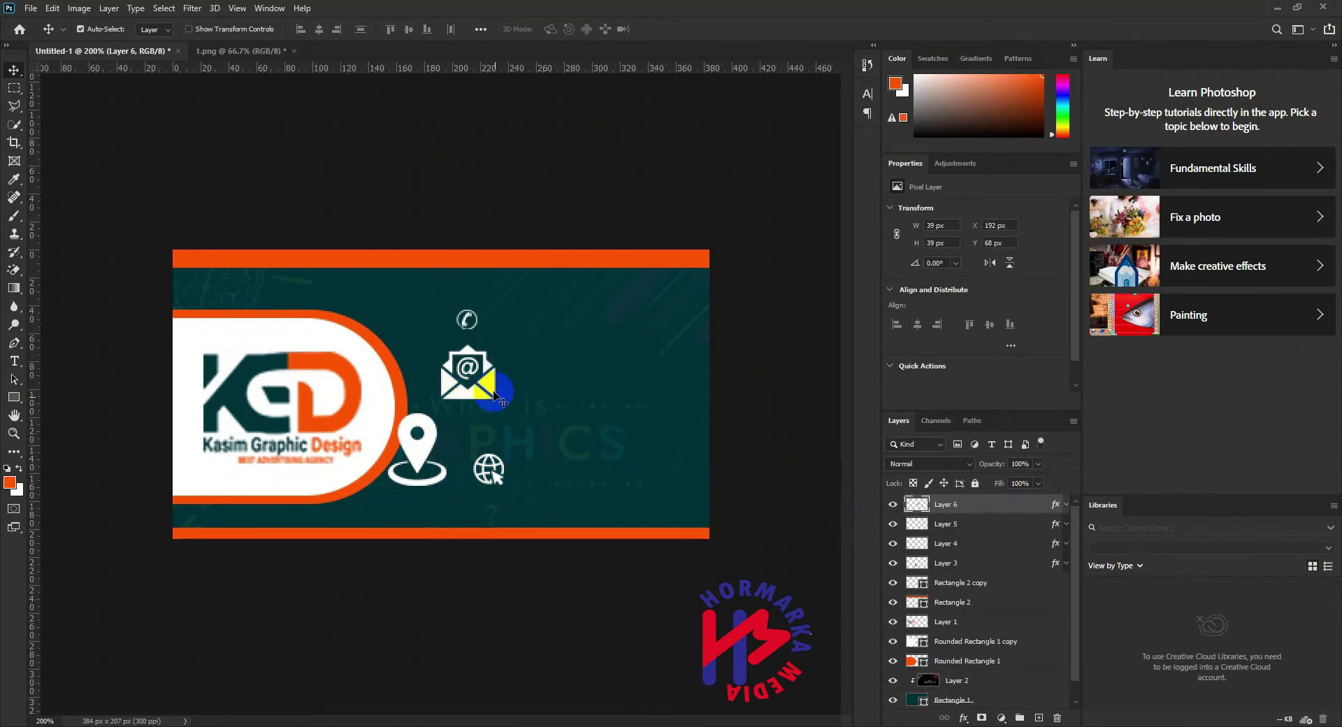
key(ctrl+t)
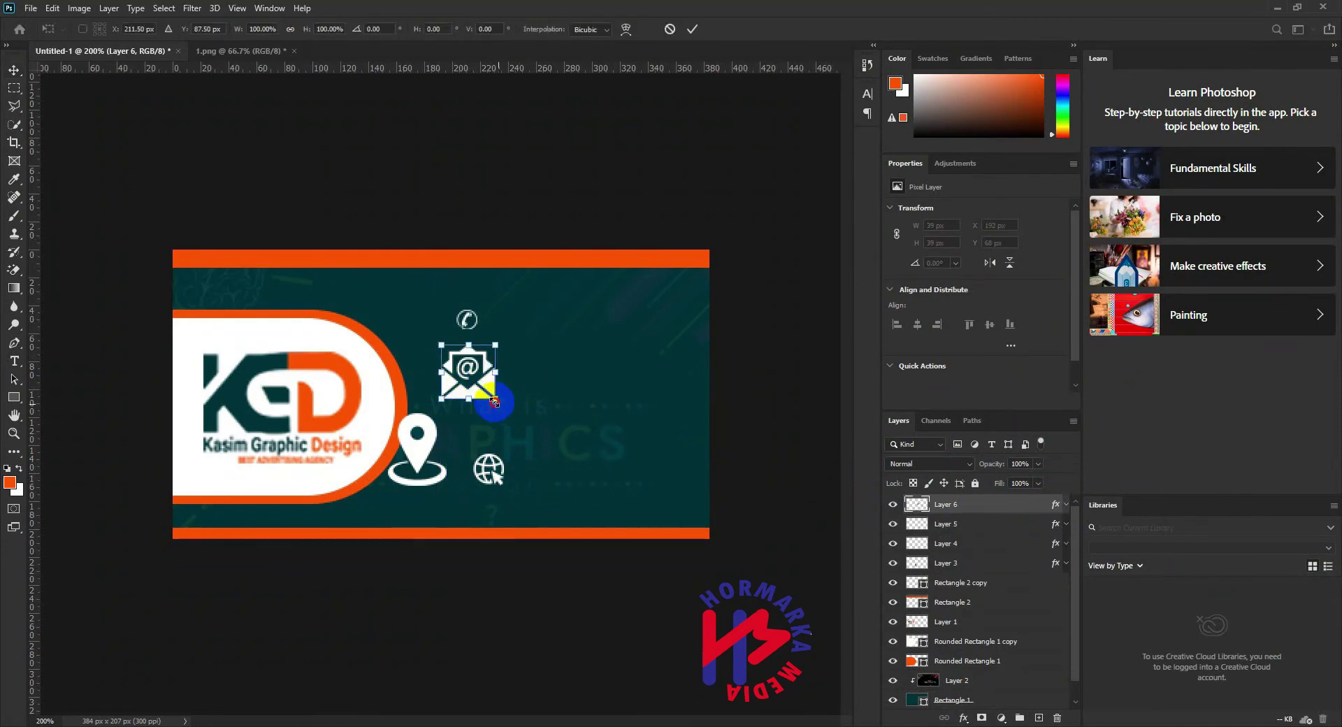
drag(494, 401, 467, 370)
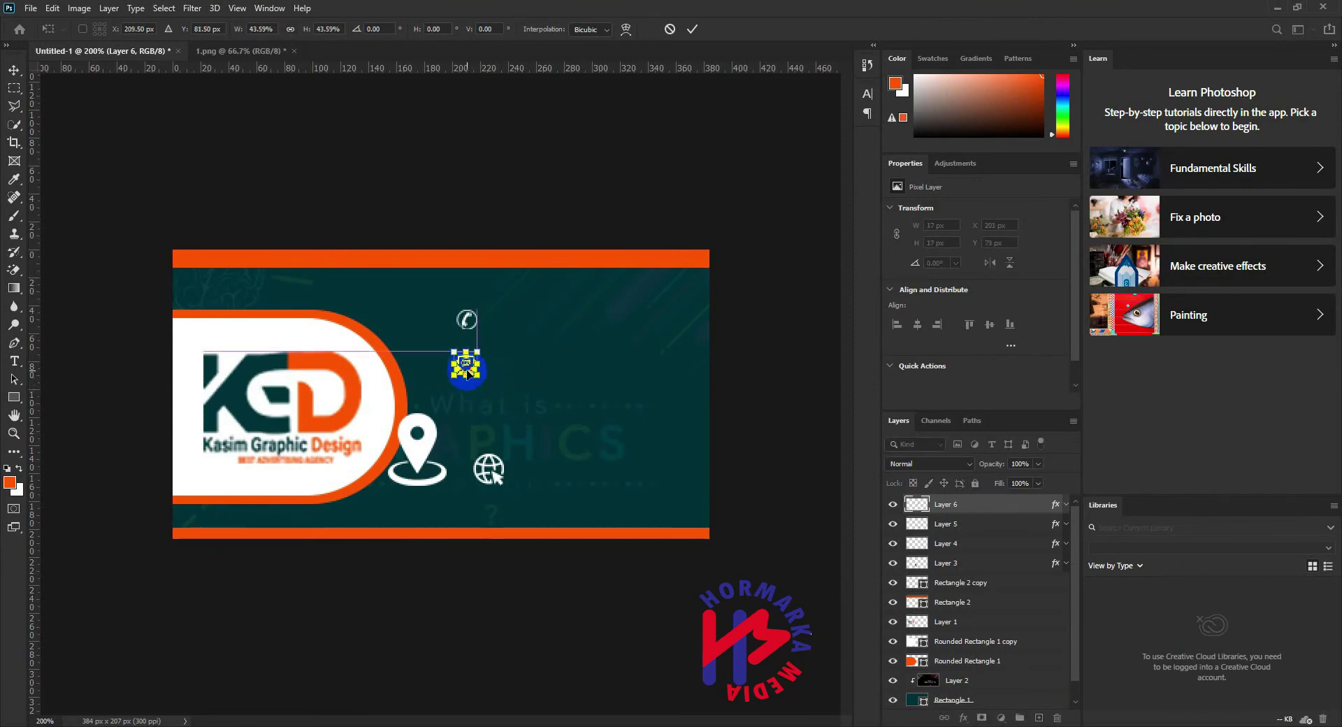
key(Return)
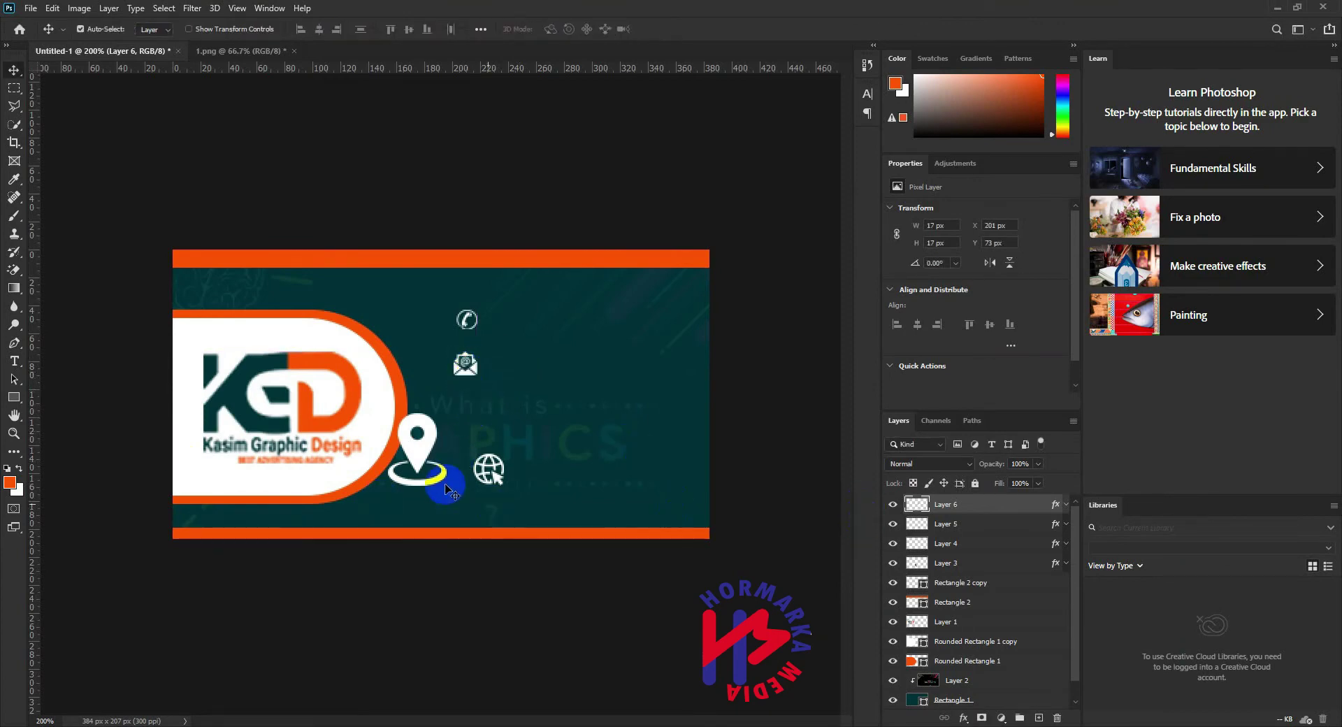
drag(417, 467, 453, 453)
key(ctrl+t)
mouse_move(482, 470)
mouse_down()
mouse_move(461, 444)
mouse_move(471, 421)
mouse_up()
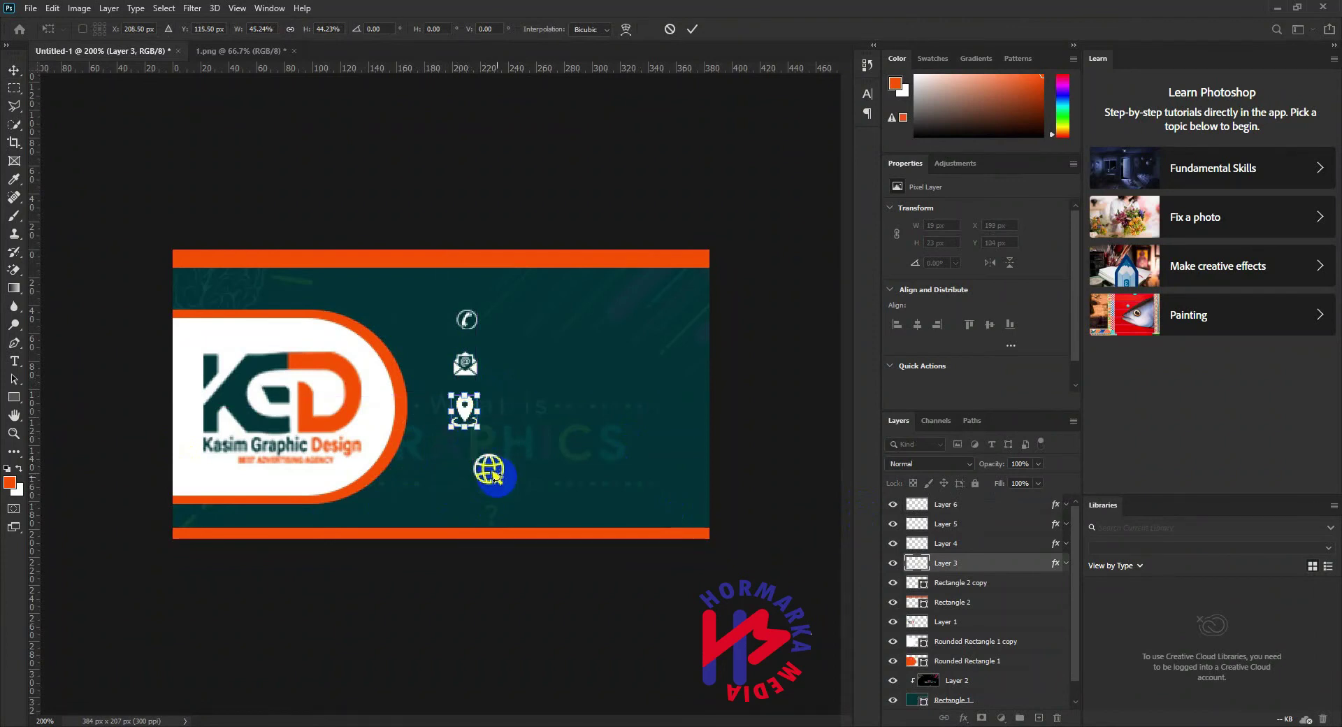
text(208)
key(Return)
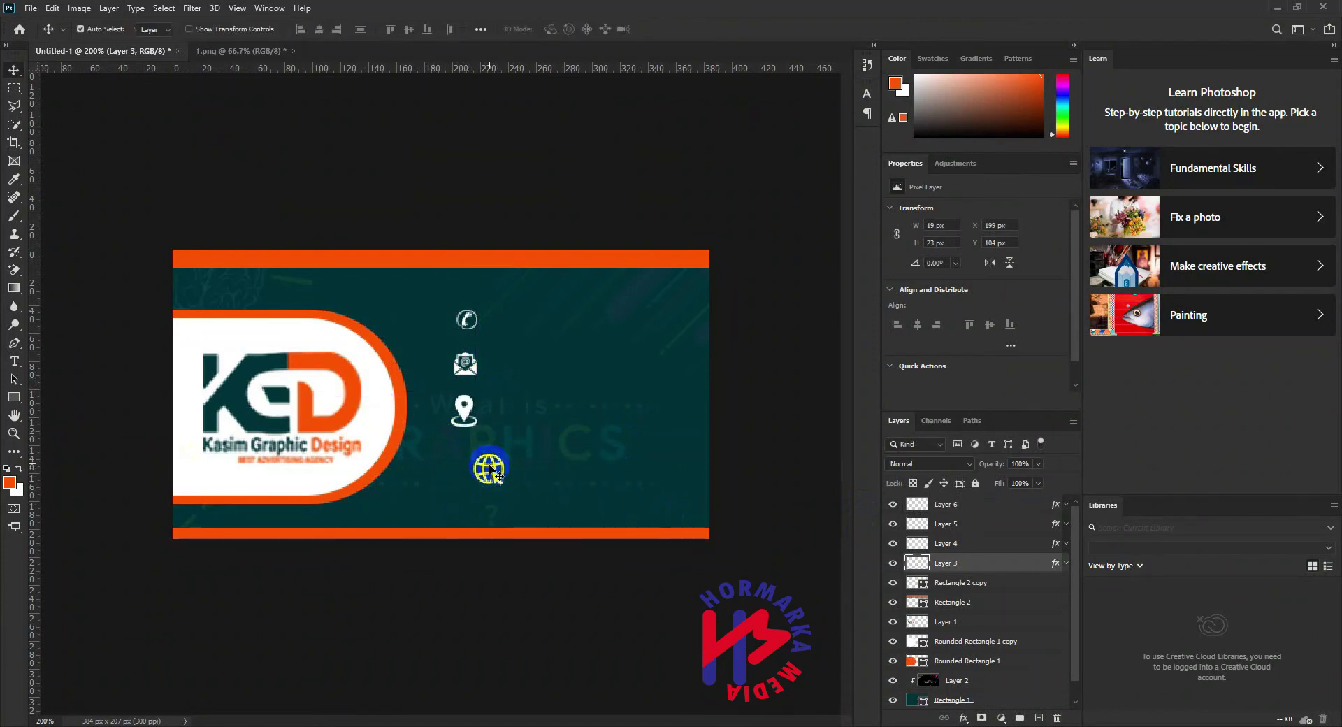
Place the globe icon under the location pin, shrink it to match, and shift the faint text.
drag(494, 473, 467, 467)
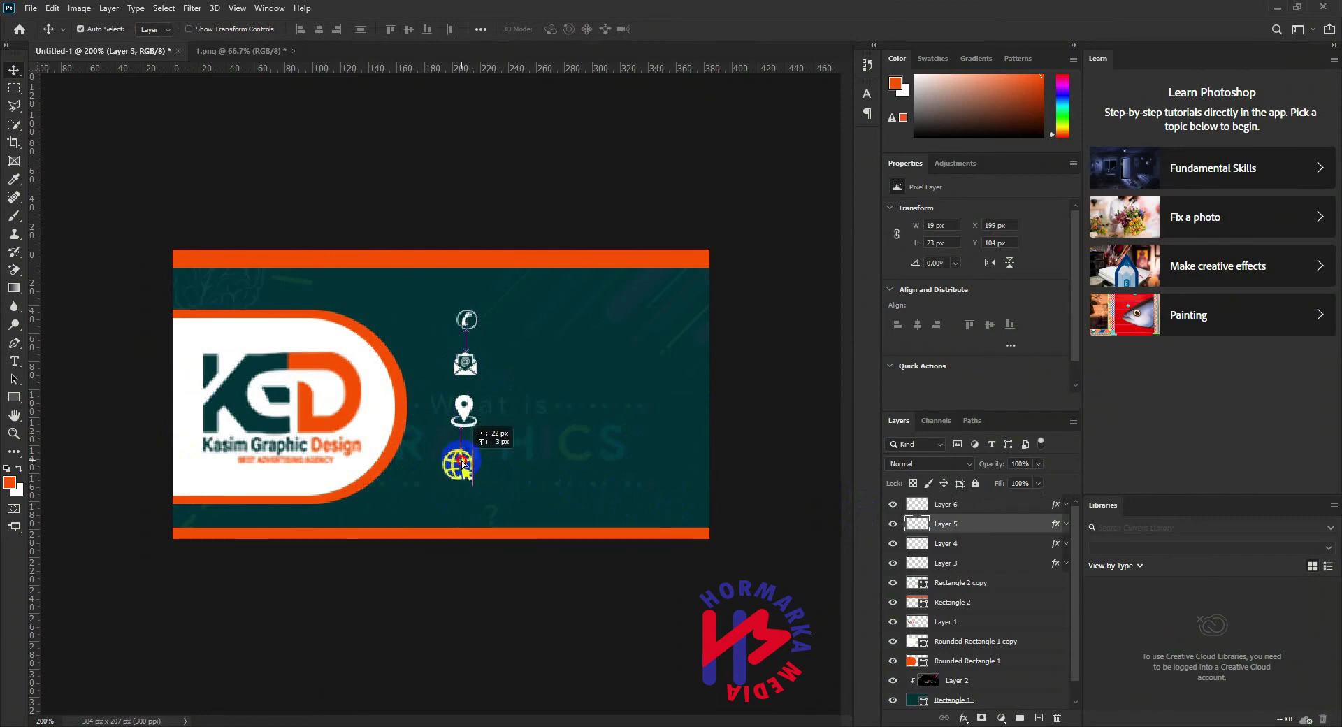
key(ctrl+t)
drag(481, 482, 464, 463)
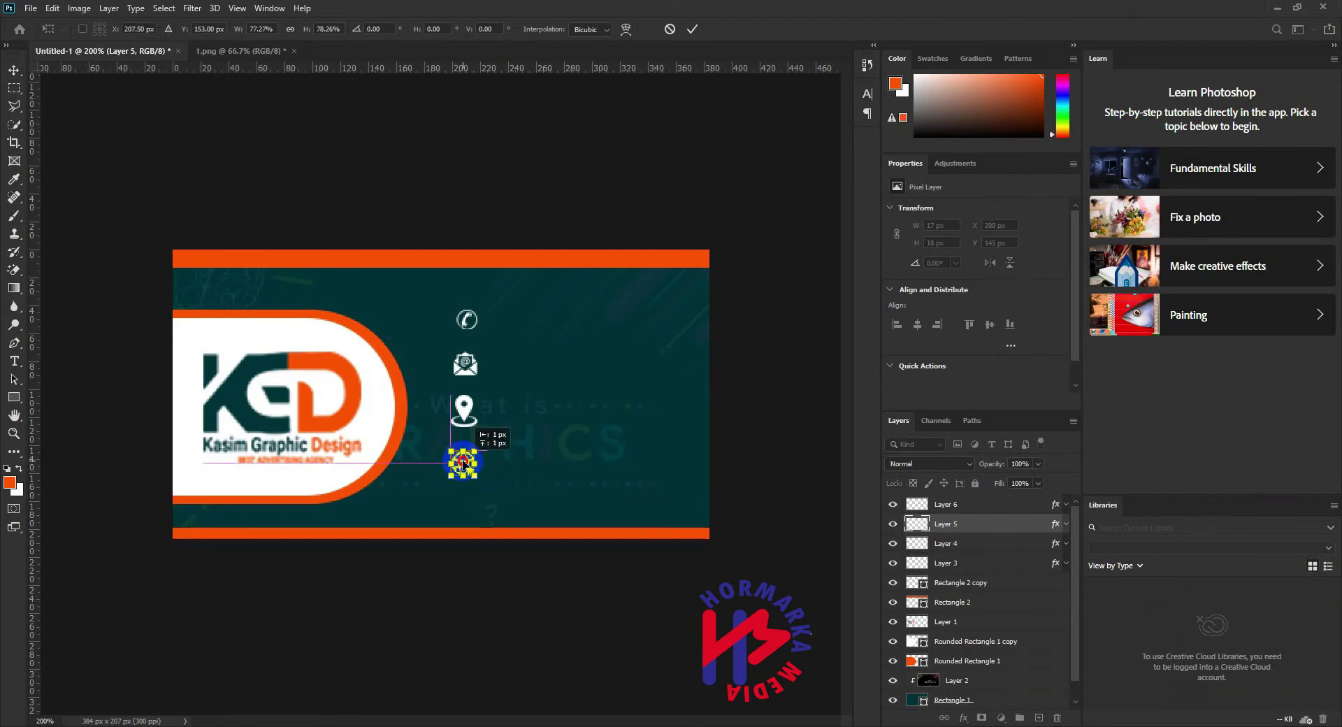
key(Return)
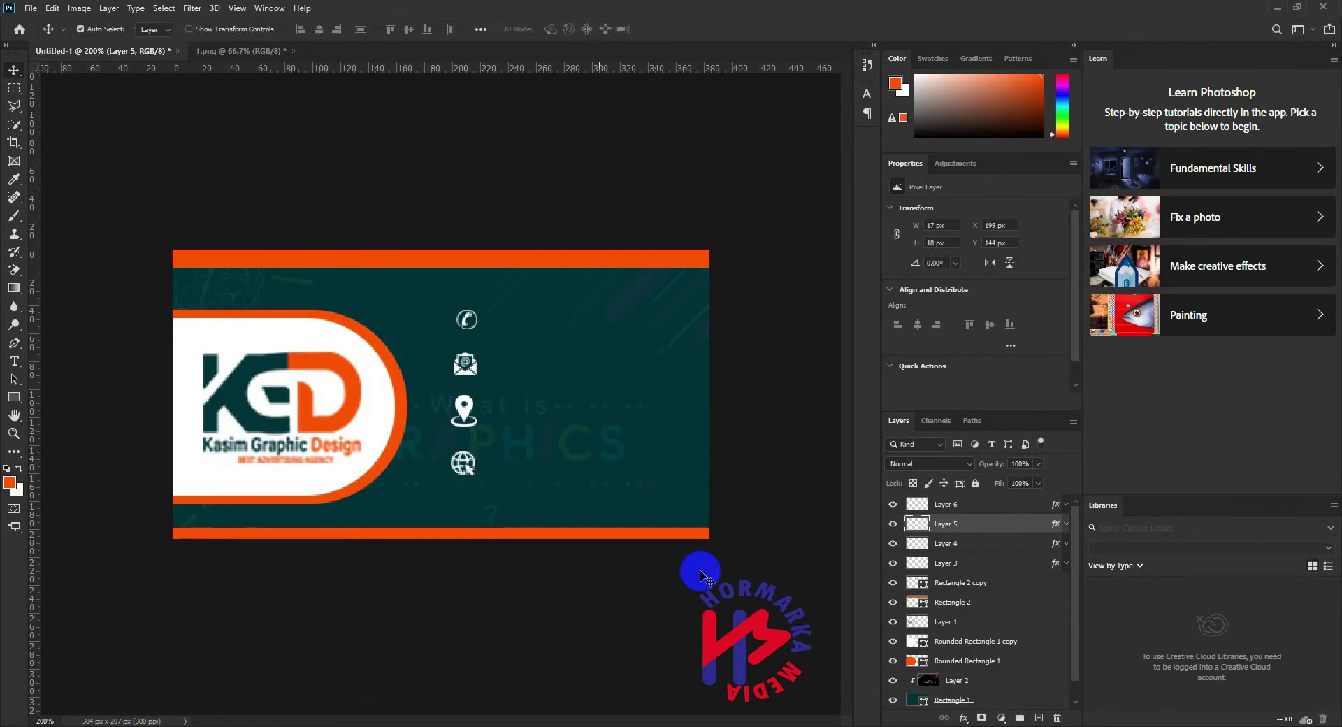
drag(435, 343, 456, 386)
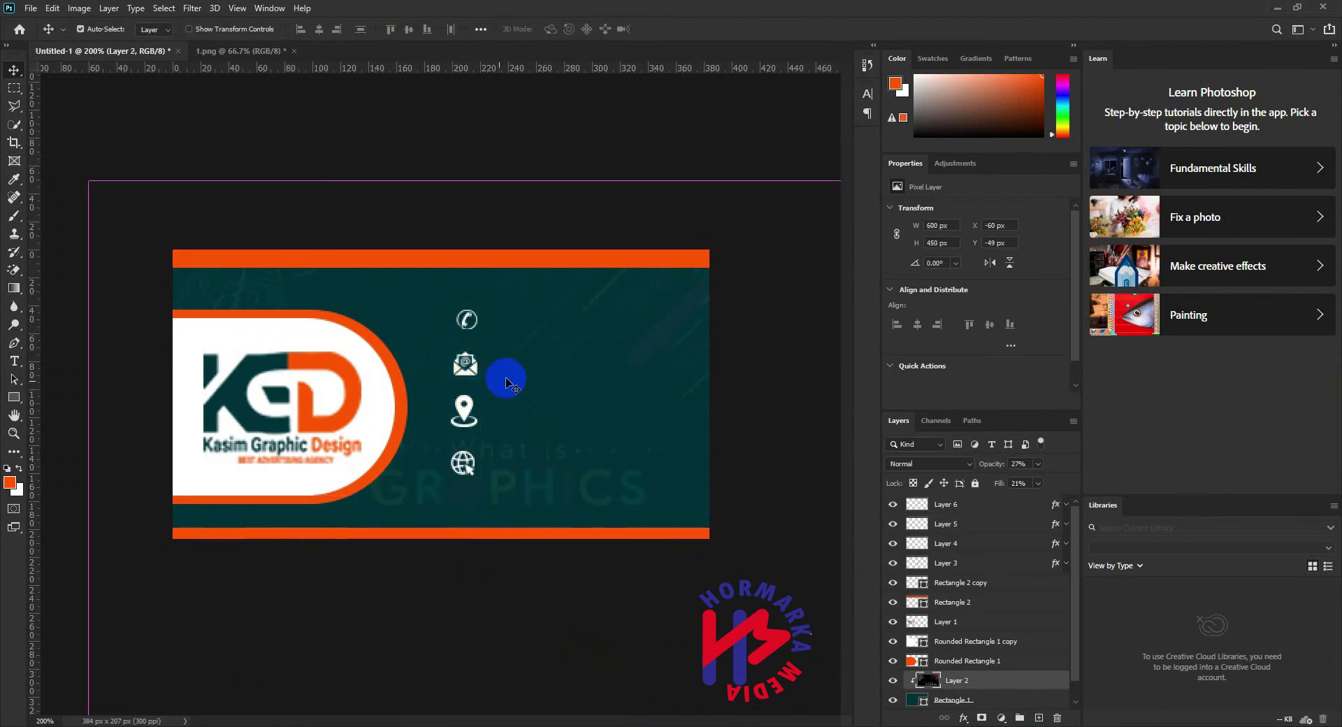
Shift the faint background text and drag a vertical guide beside the icons.
drag(531, 418, 523, 399)
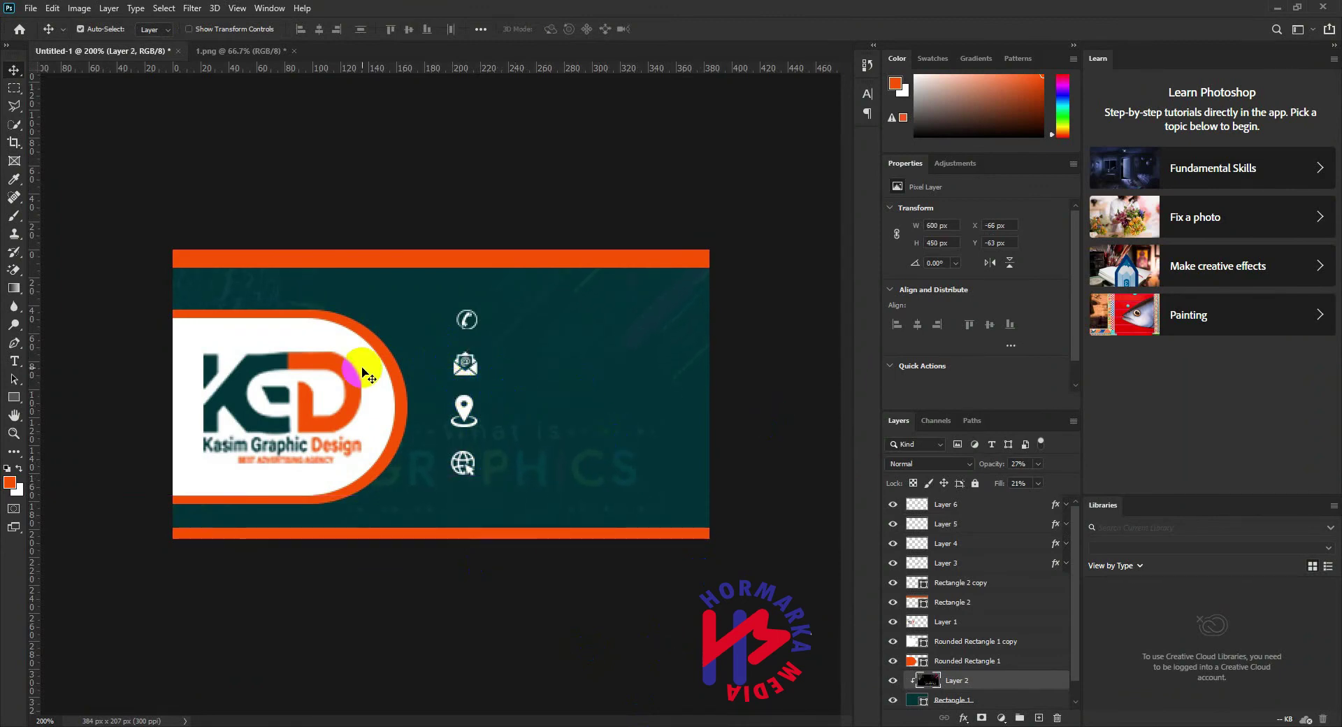
click(976, 506)
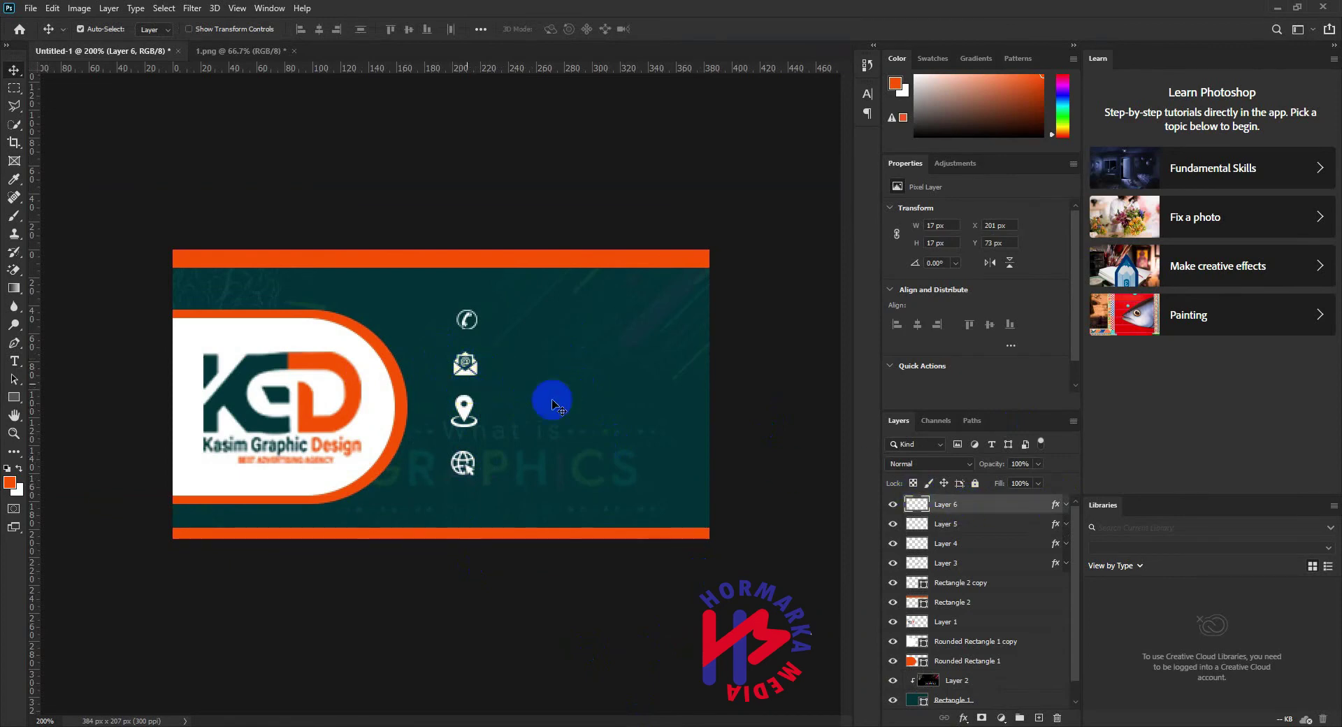
click(890, 506)
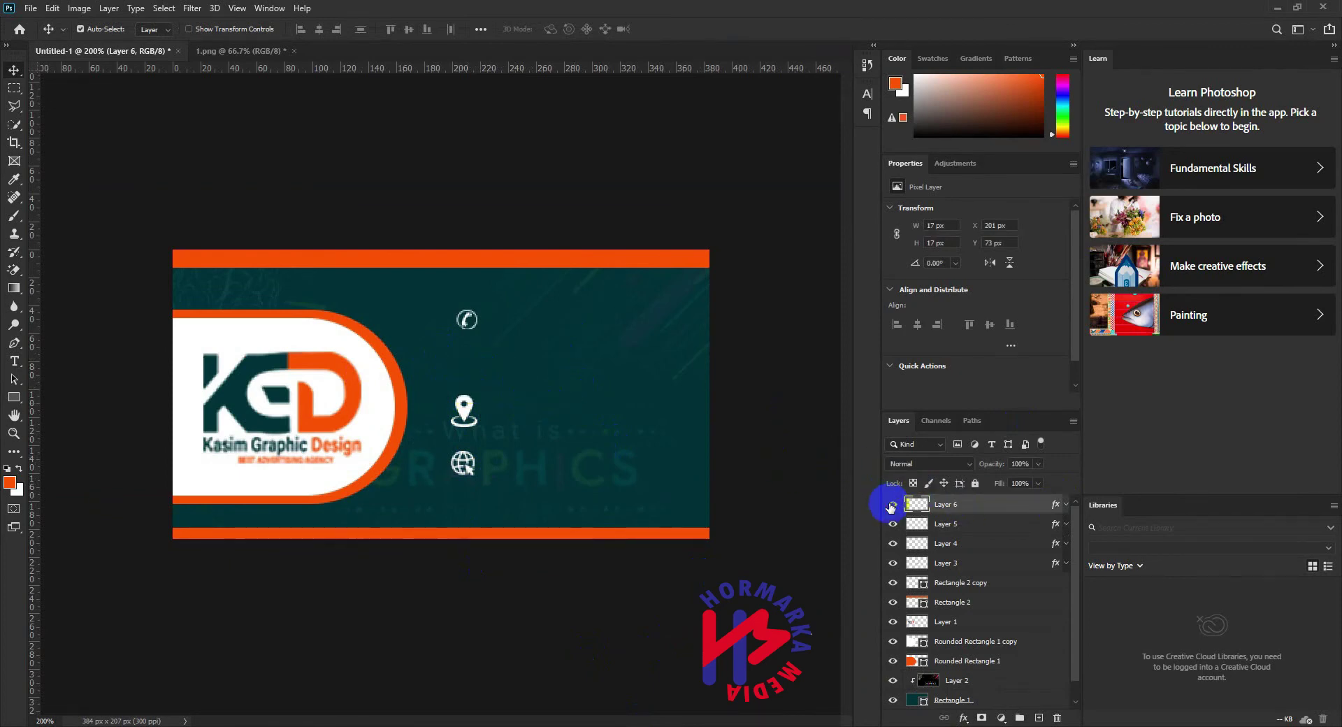
drag(460, 376, 462, 375)
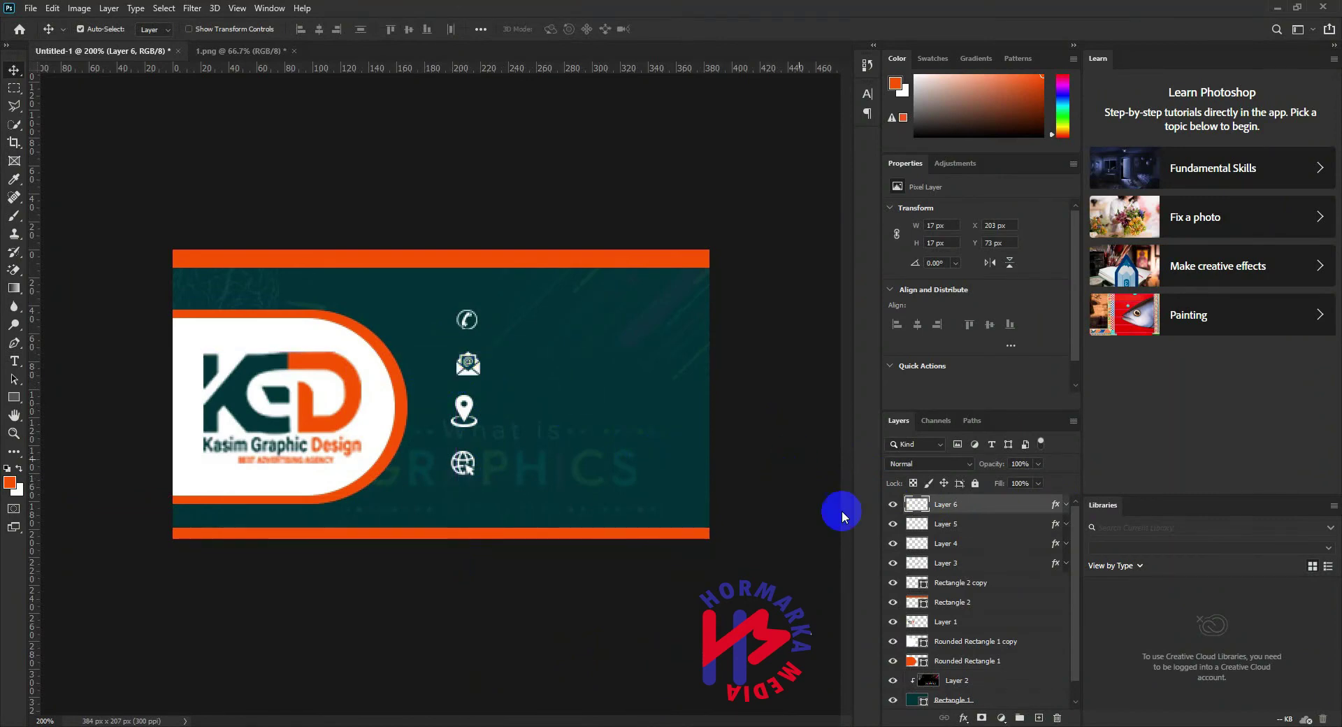
click(945, 543)
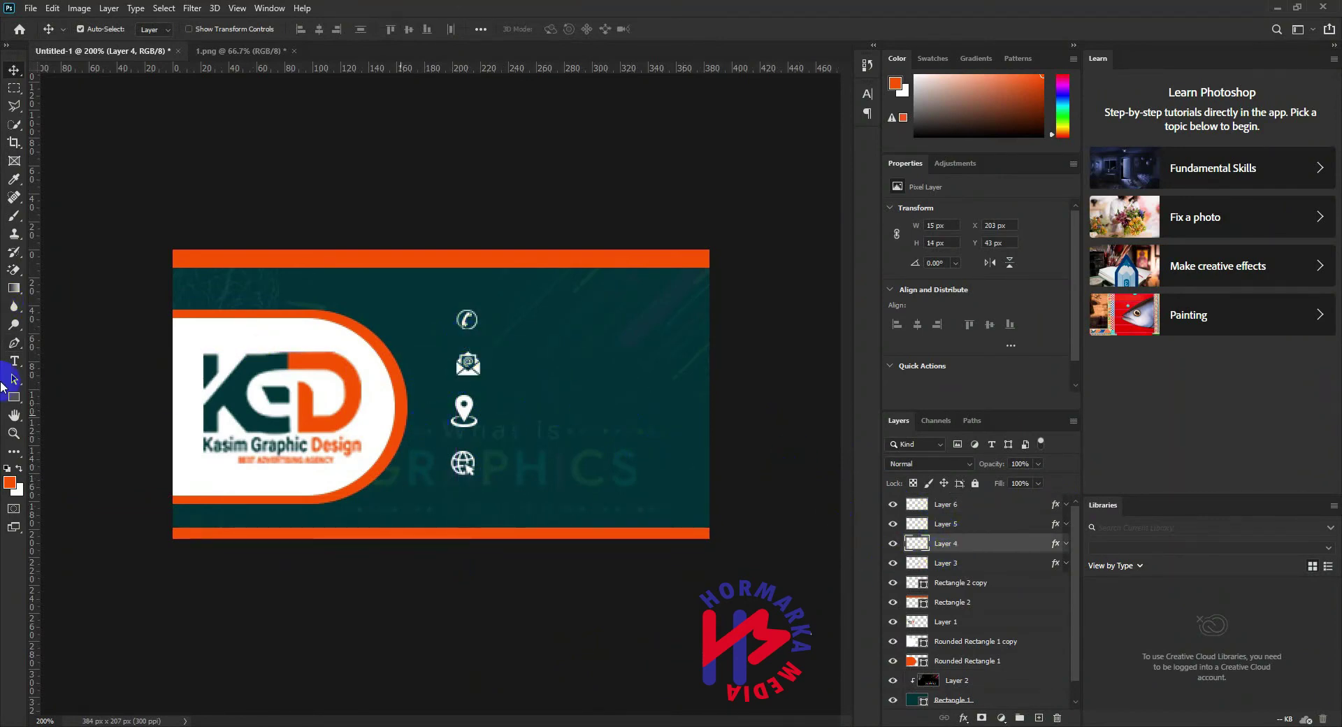
drag(32, 412, 453, 446)
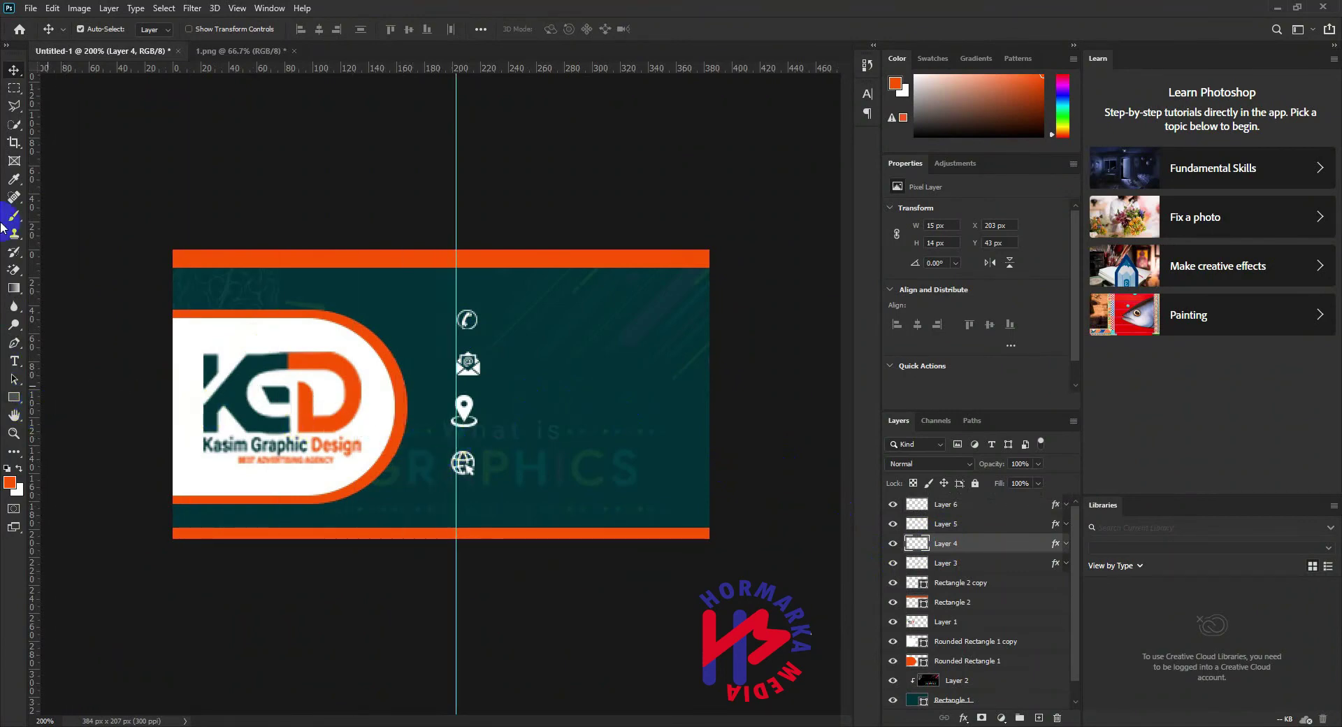
Nudge the globe icon onto the guide, check each icon's layer, then deselect all layers.
click(893, 543)
drag(893, 543, 894, 531)
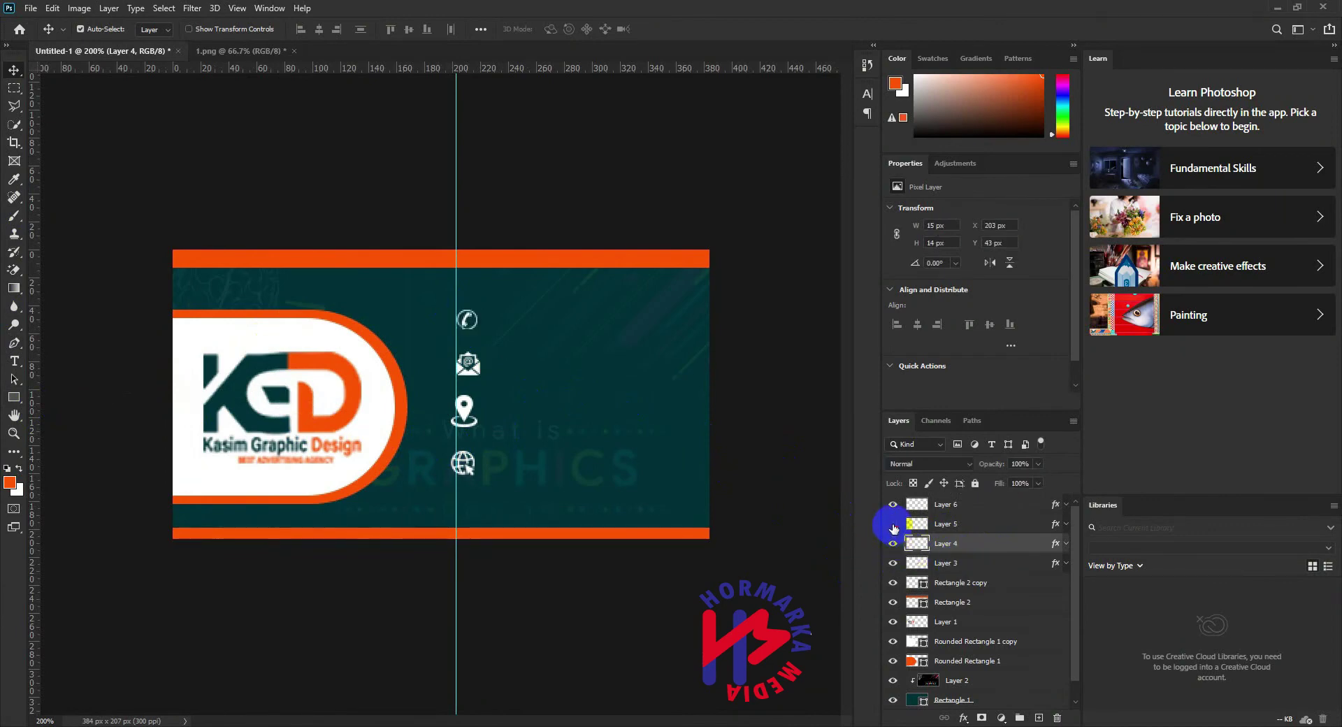
click(462, 465)
drag(465, 470, 473, 468)
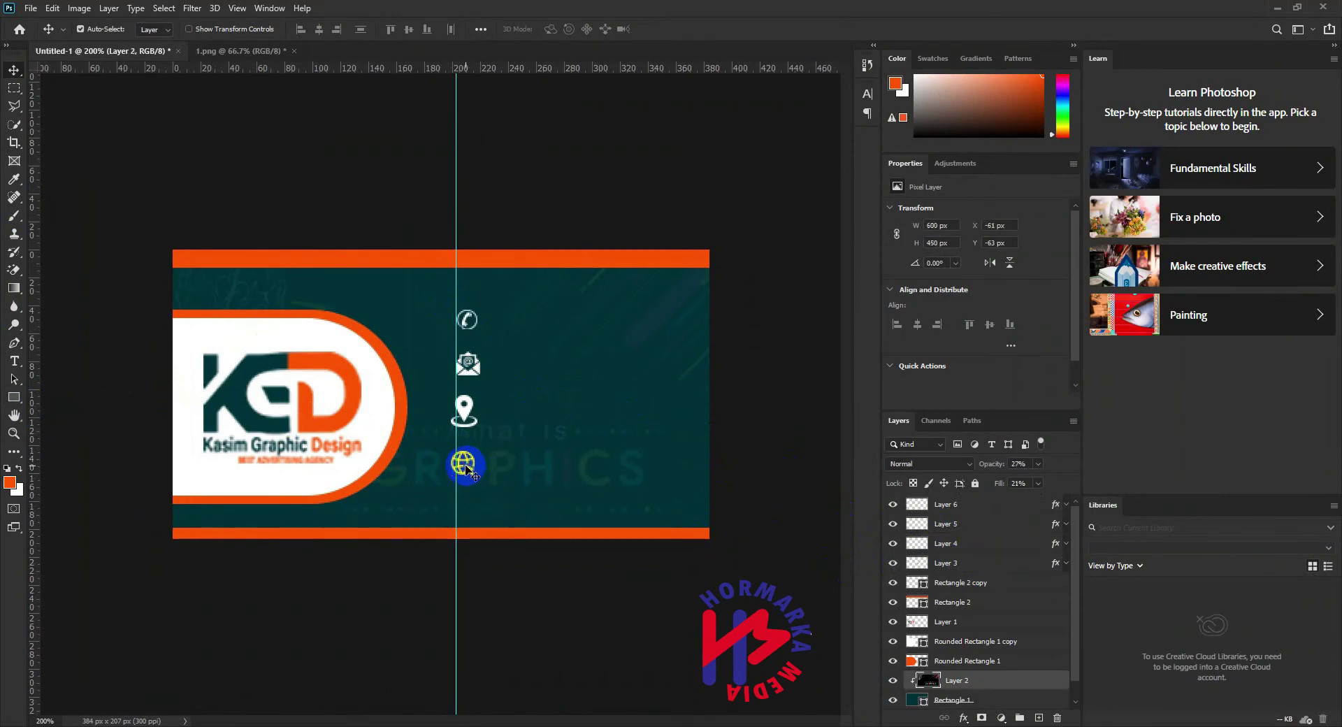
click(897, 567)
click(893, 564)
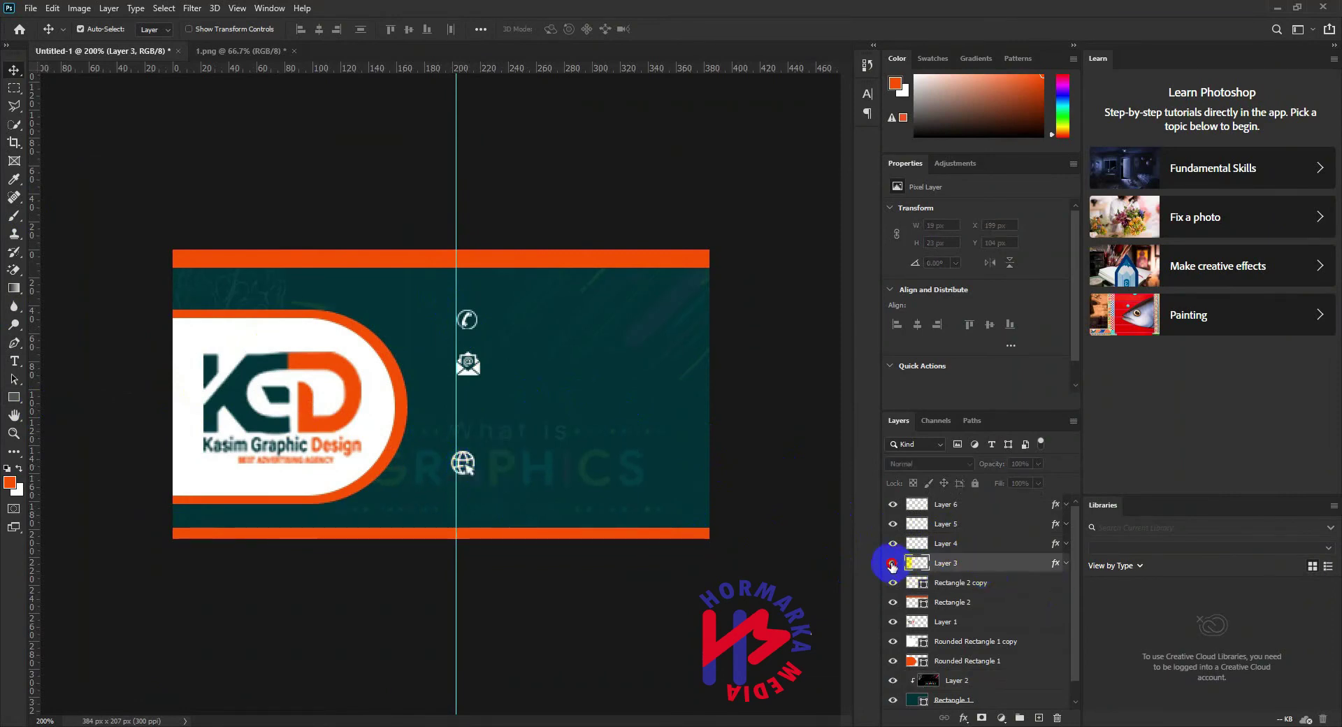
click(955, 548)
click(894, 543)
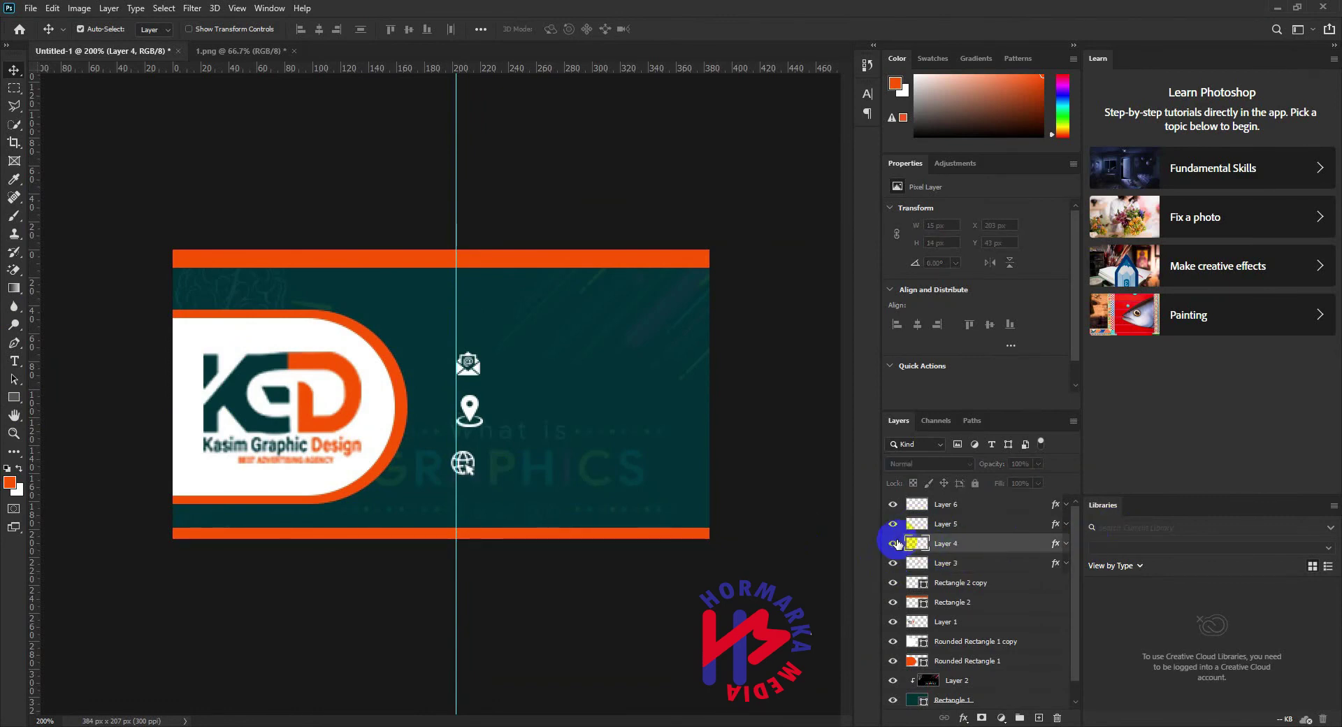
click(894, 543)
click(902, 508)
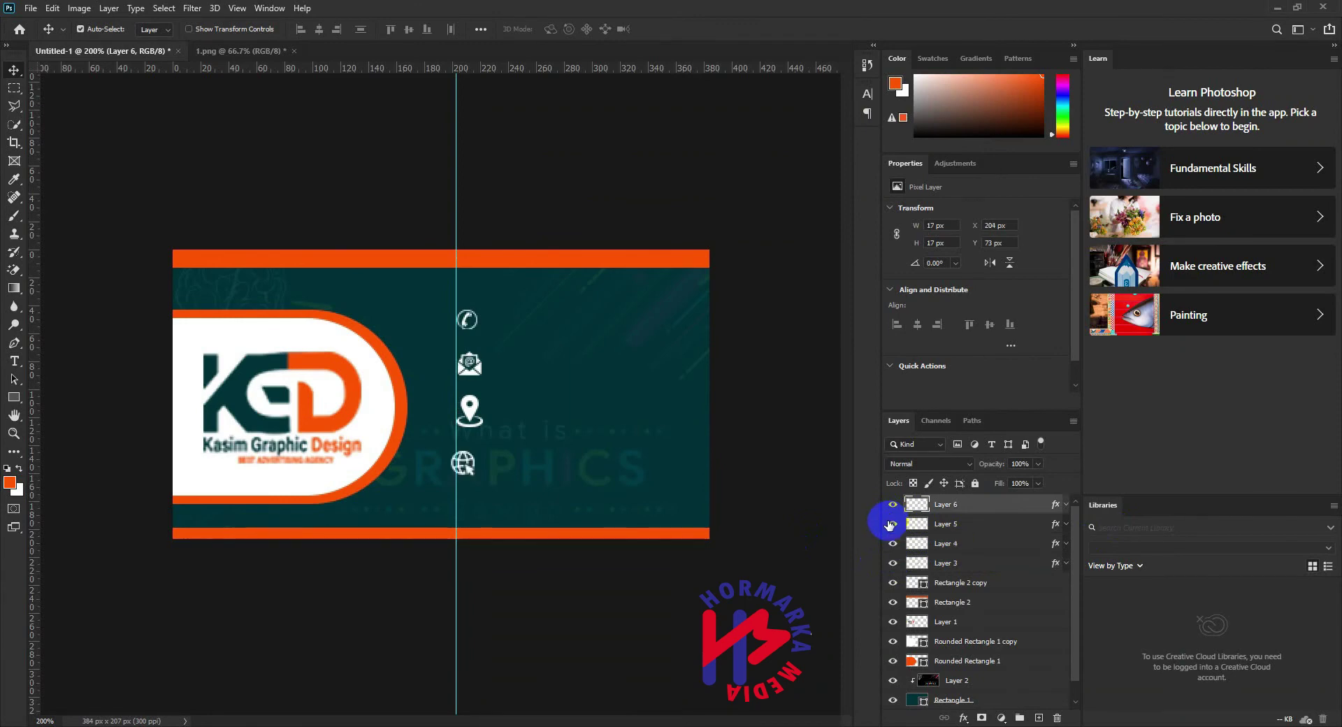
click(947, 525)
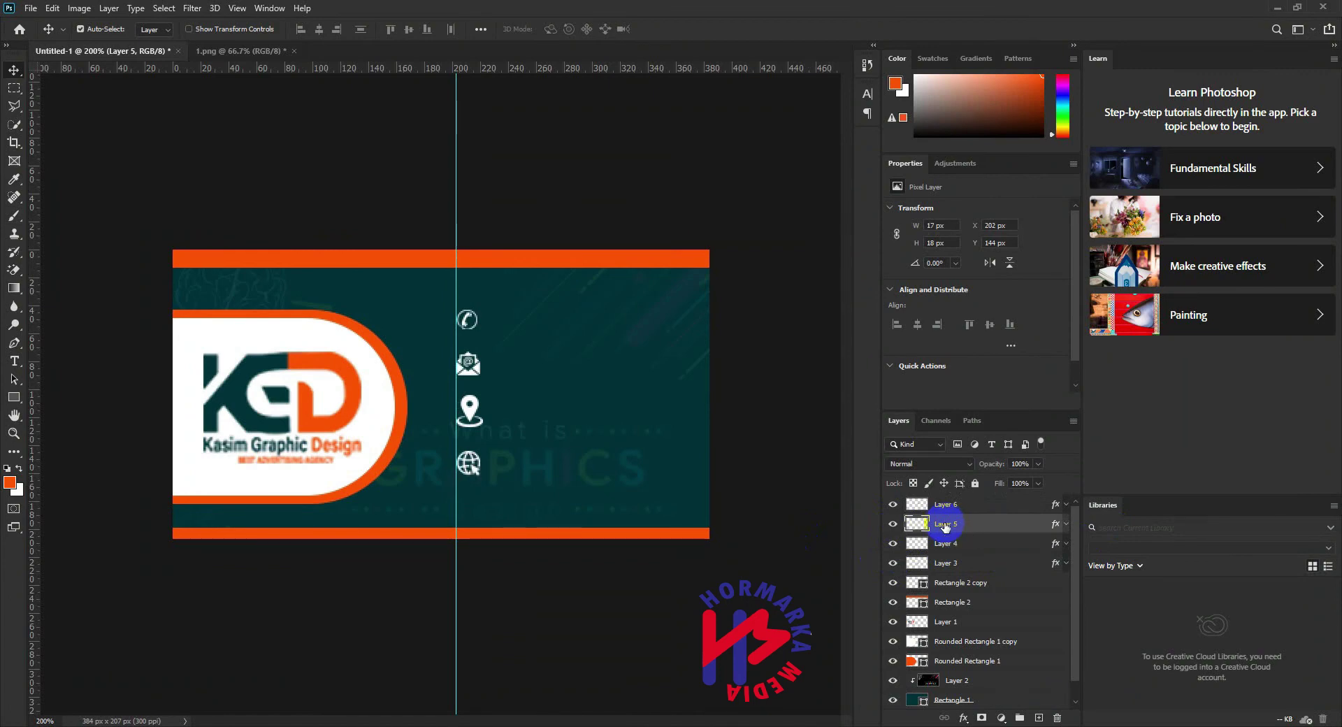
click(762, 597)
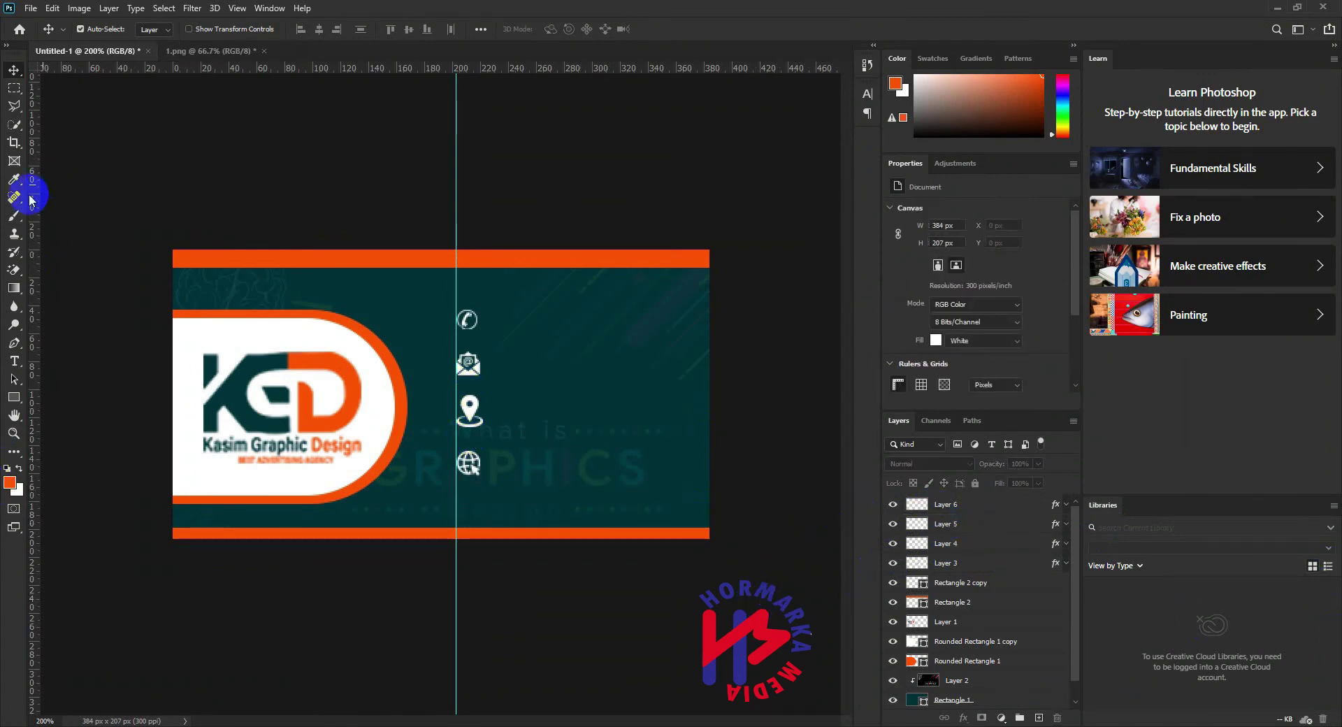
Type the phone number, shrink it to about 72 × 13 px, and place it beside the phone icon.
click(14, 360)
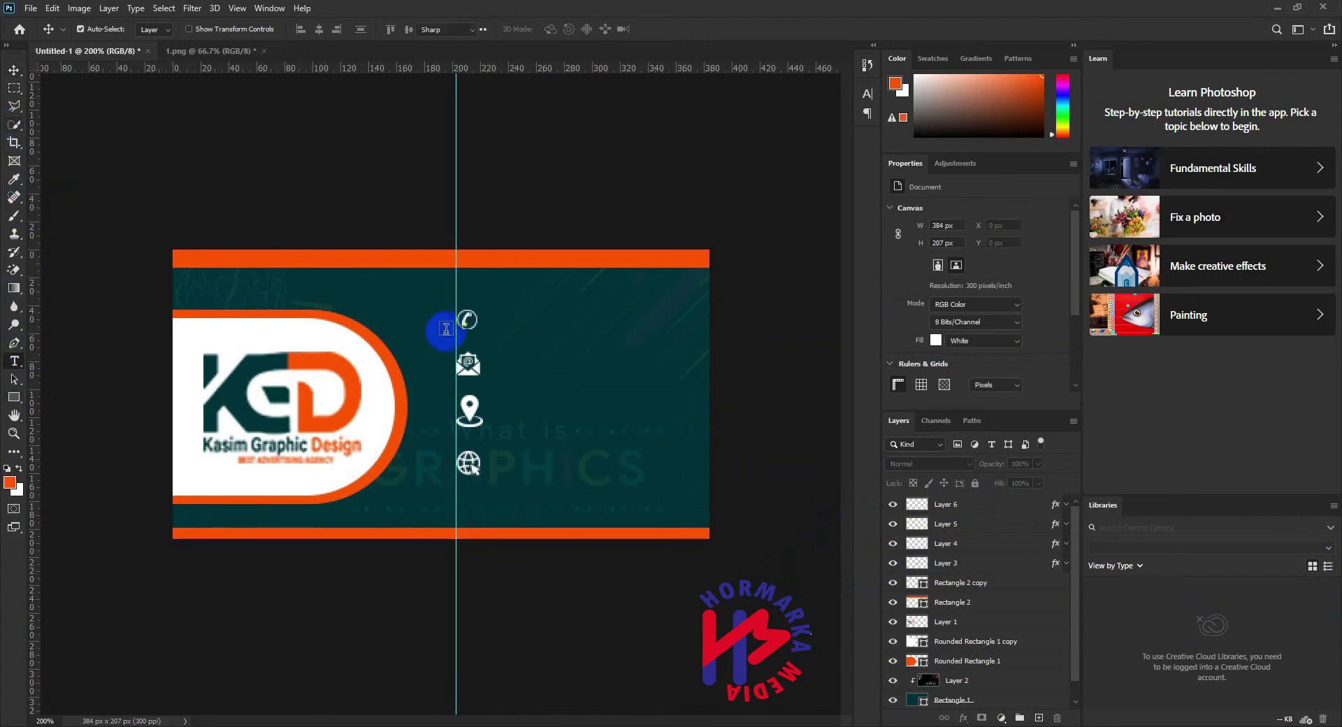
click(493, 322)
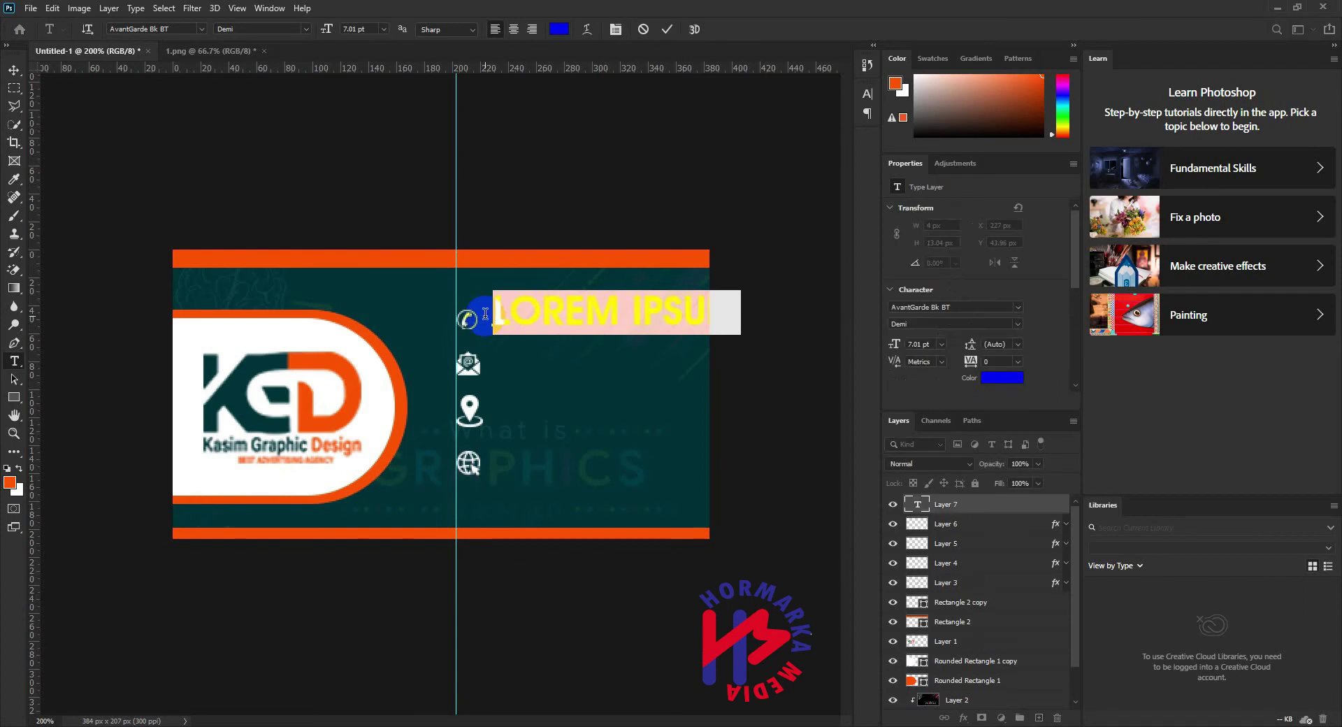
text(L)
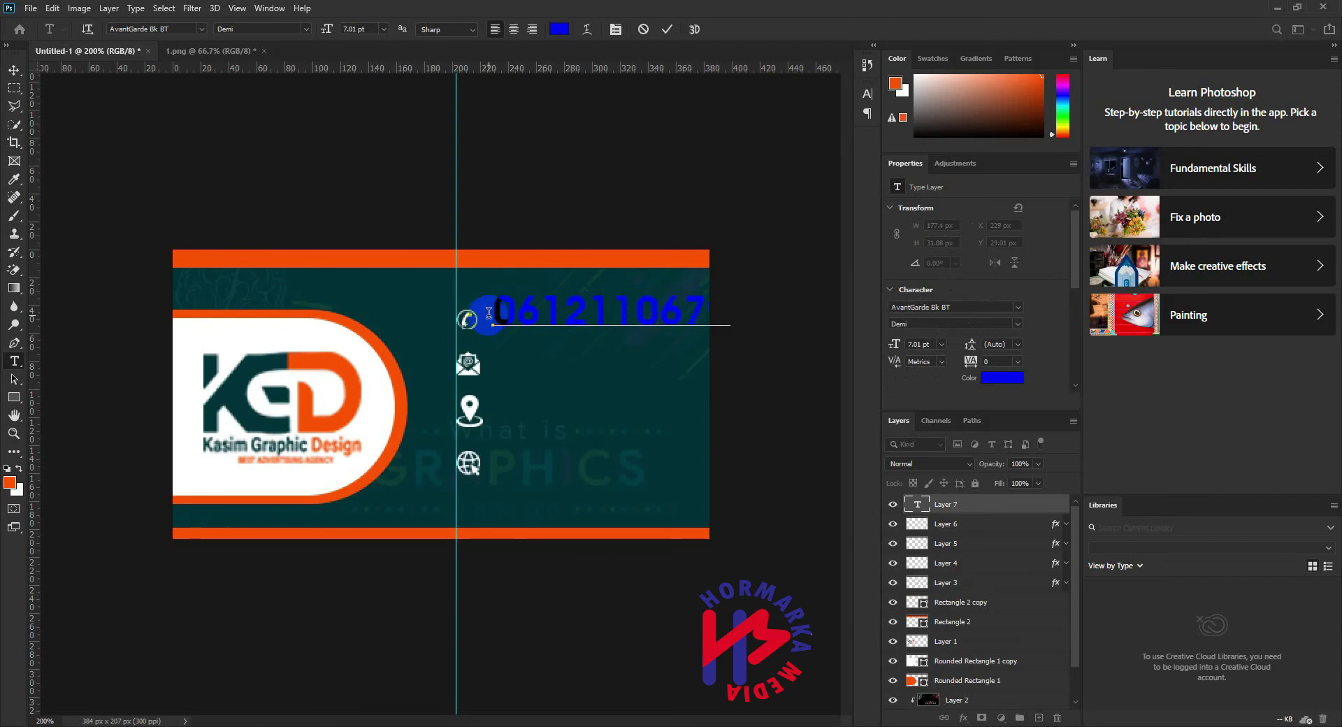
double_click(489, 312)
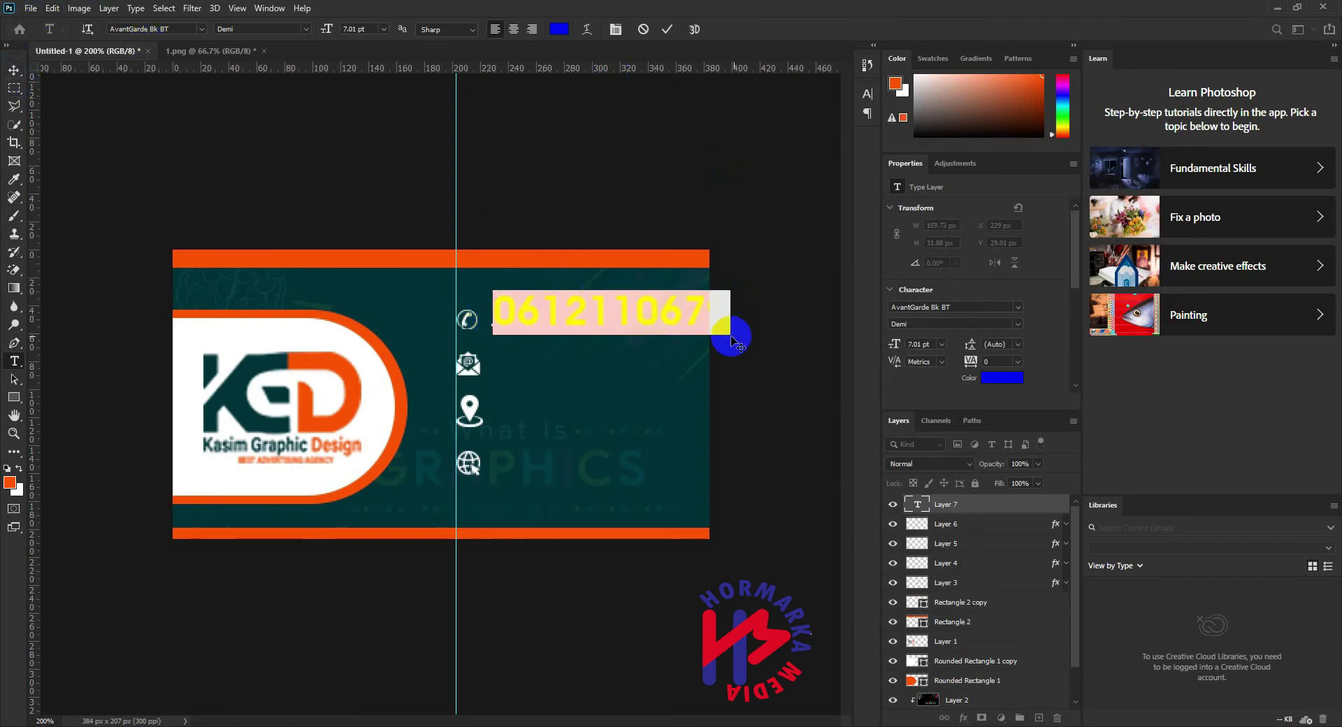
click(21, 72)
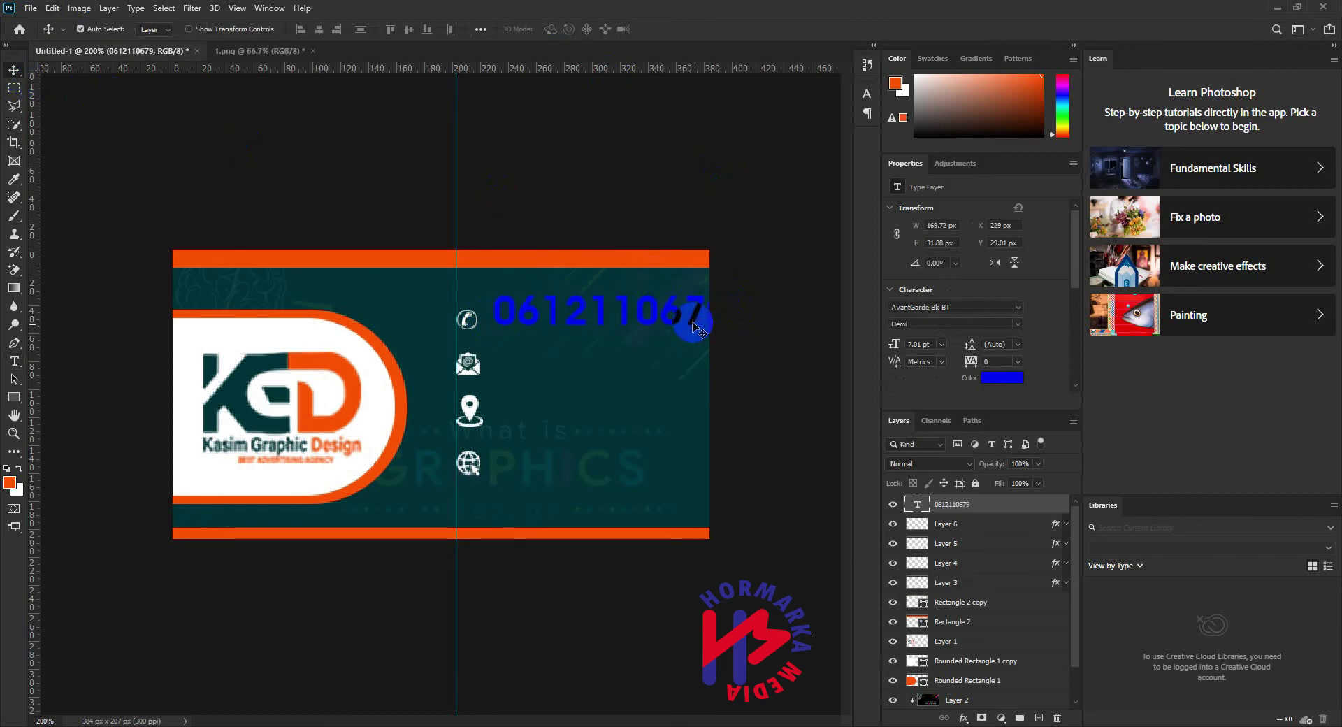
key(ctrl+t)
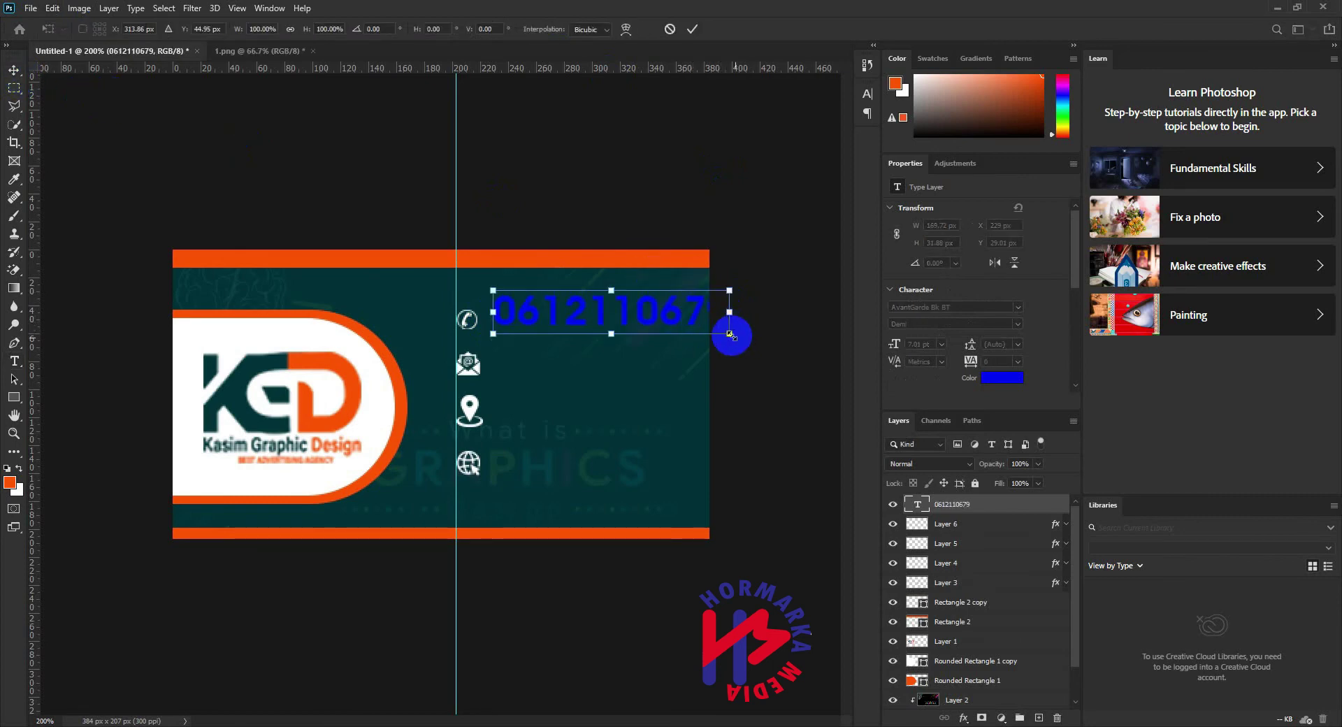
drag(729, 334, 666, 323)
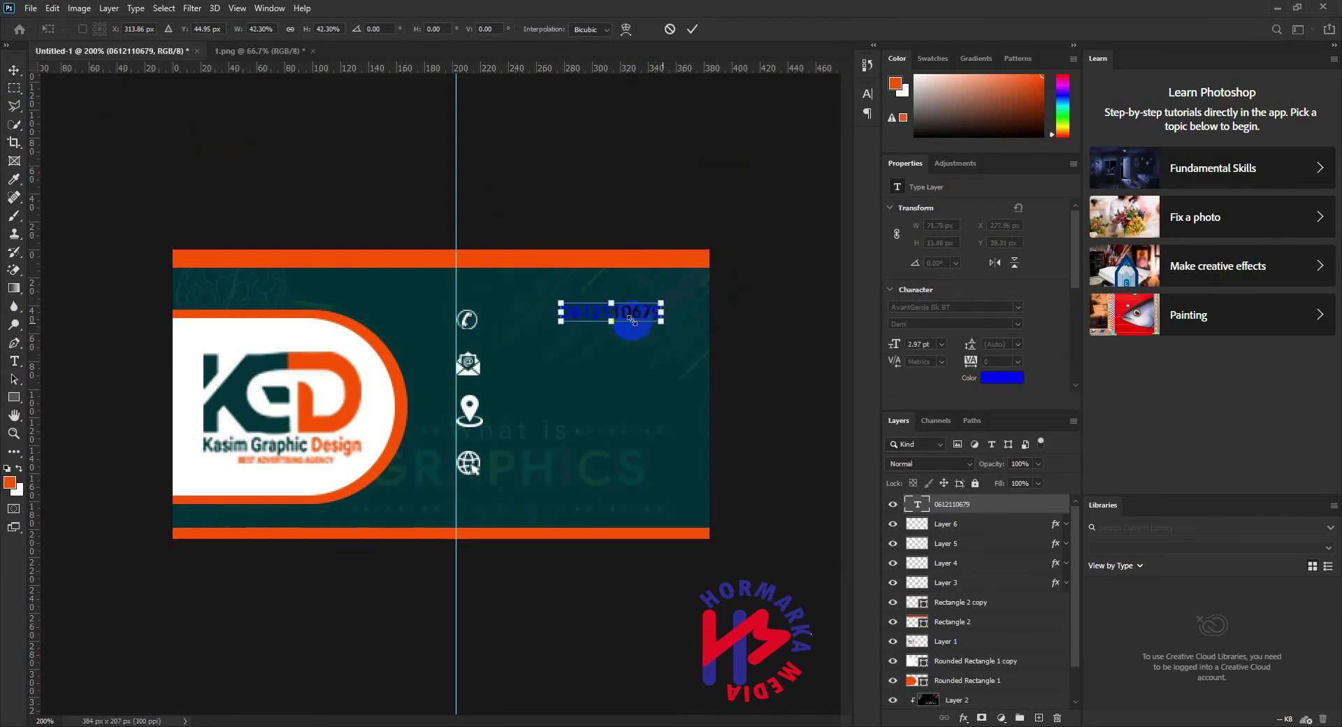
drag(636, 322, 558, 330)
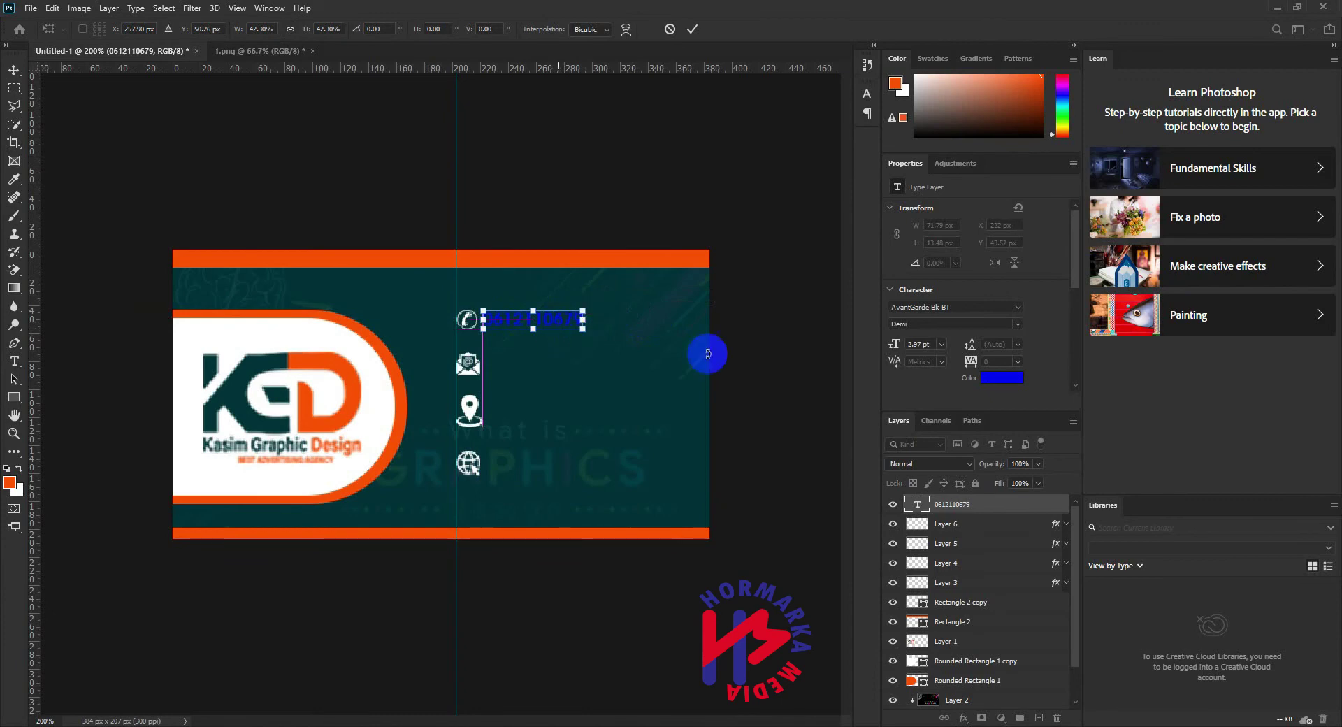
click(738, 339)
Recolour the phone number text to white, sampled from the logo.
click(918, 505)
double_click(918, 505)
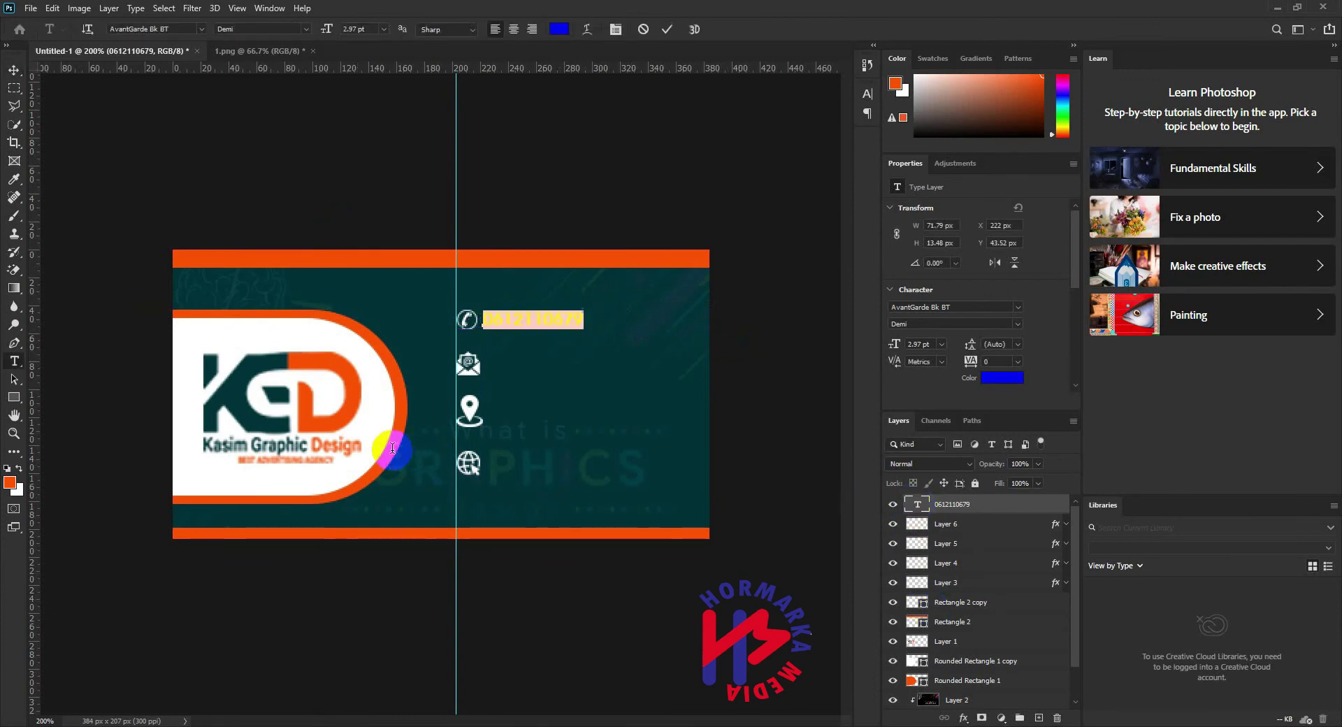
click(566, 27)
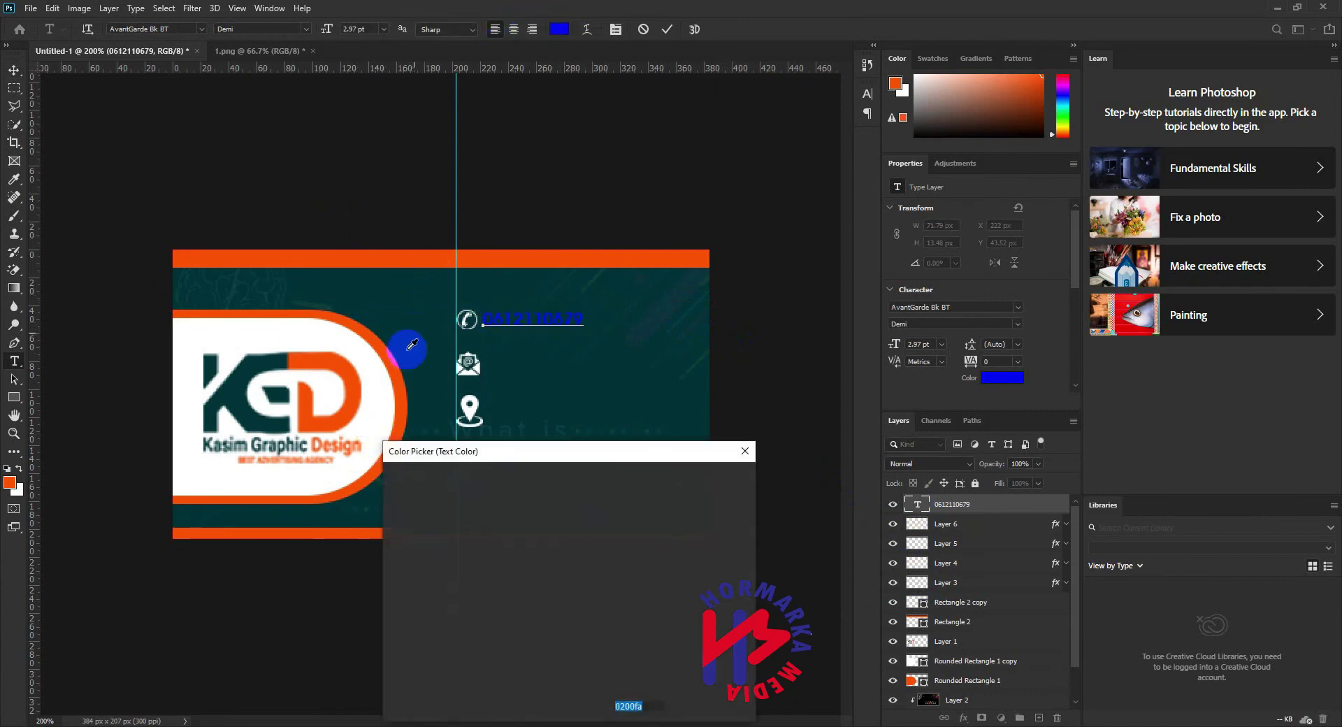
click(367, 360)
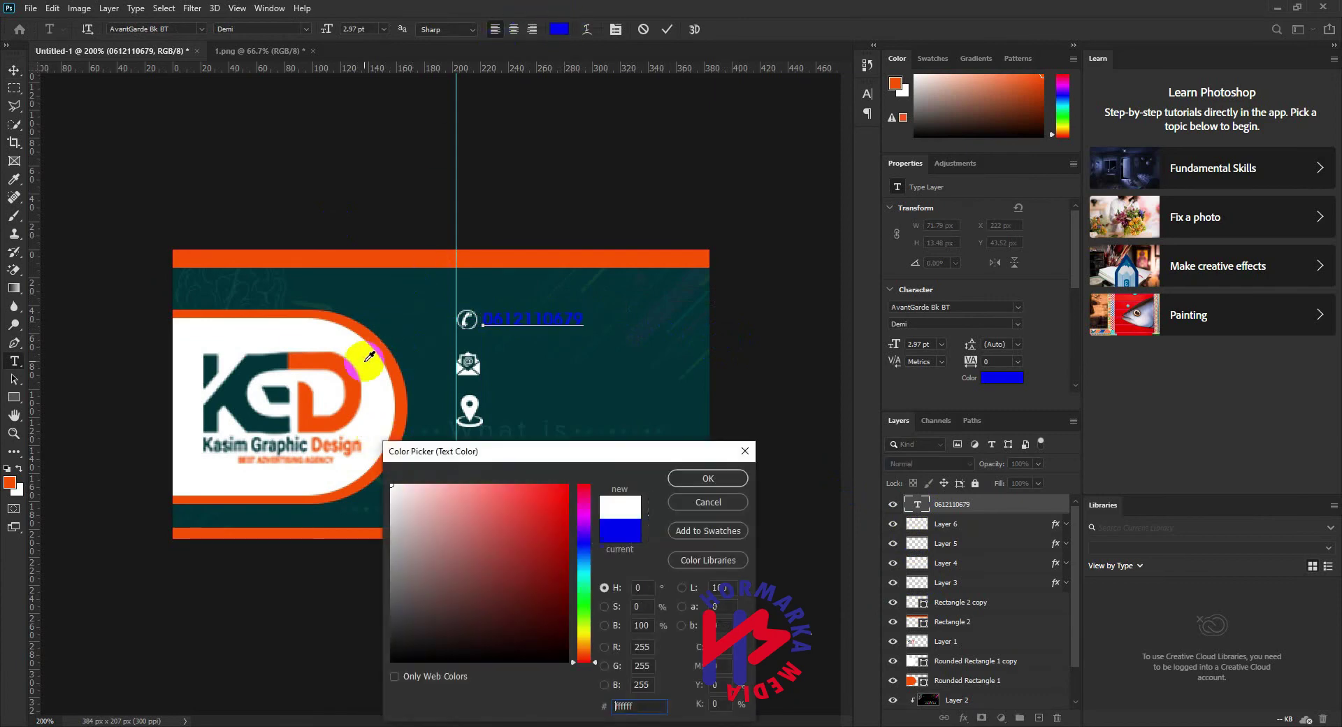
click(738, 477)
click(14, 70)
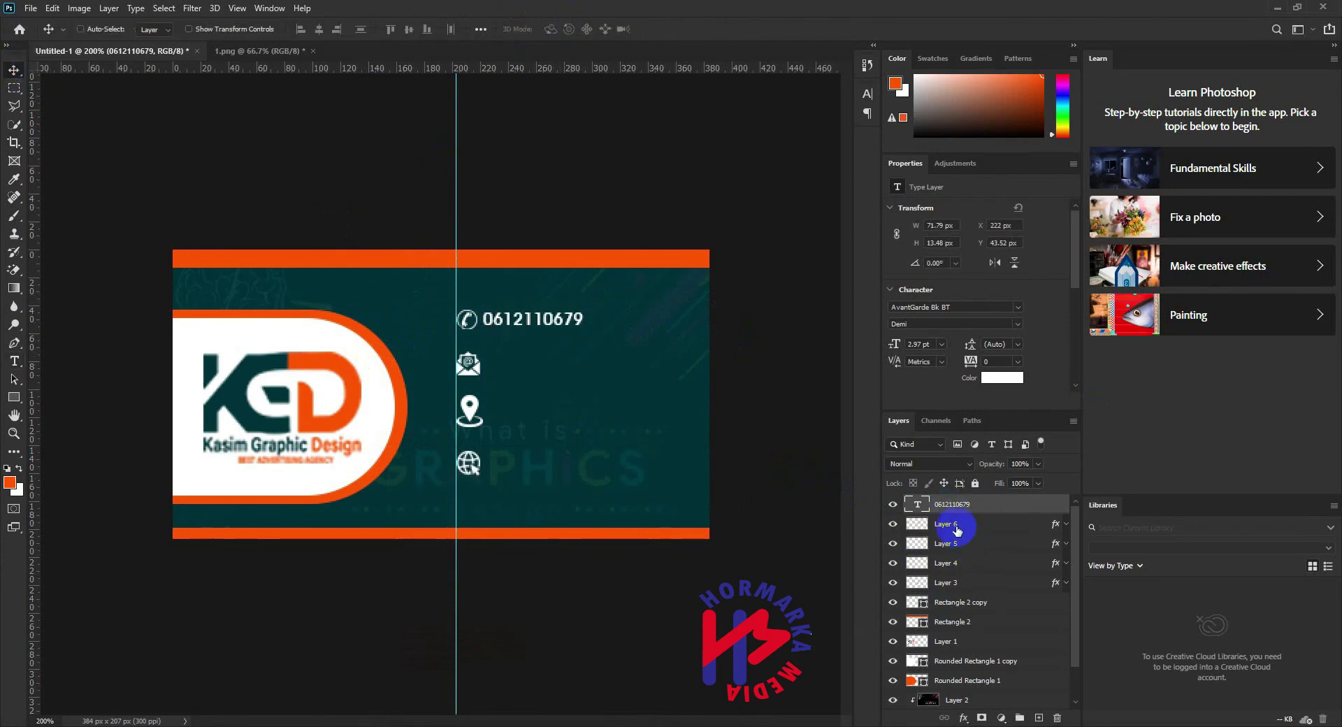
Duplicate the phone number text, move the copy beside the envelope icon, and clear it.
key(ctrl+j)
drag(515, 334, 511, 373)
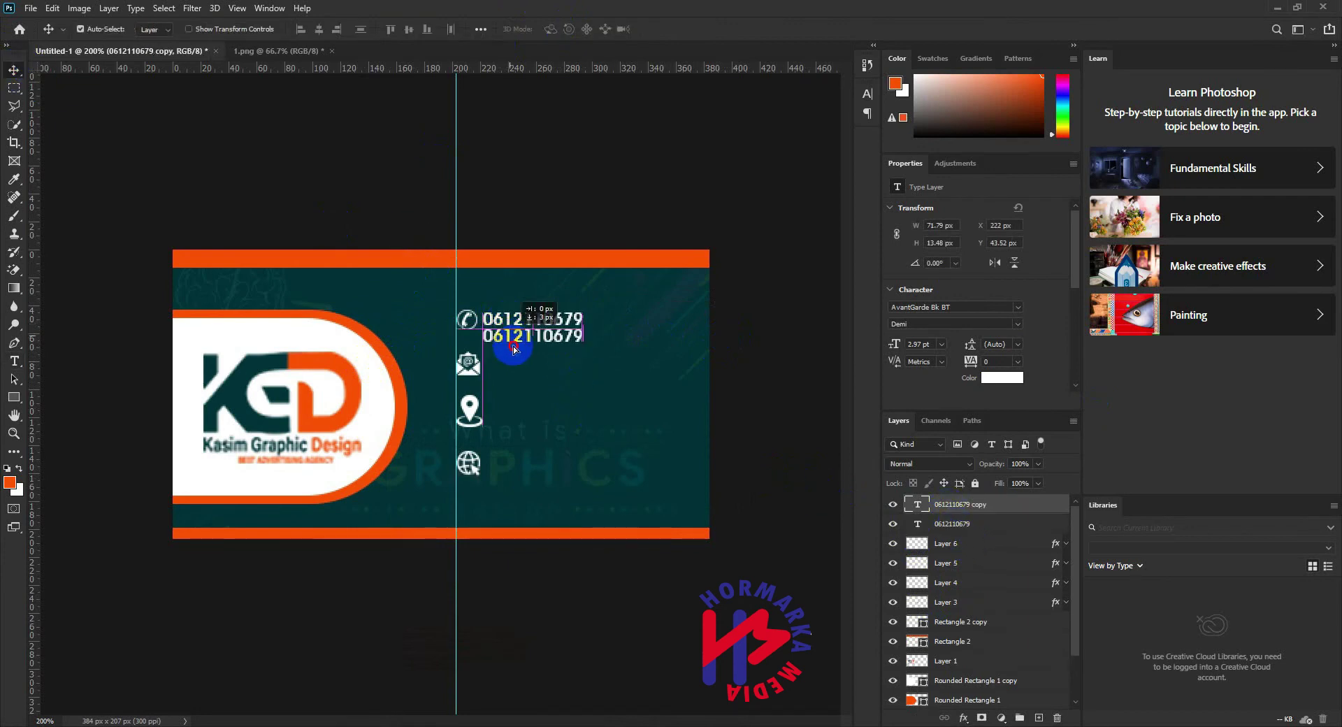
key(t)
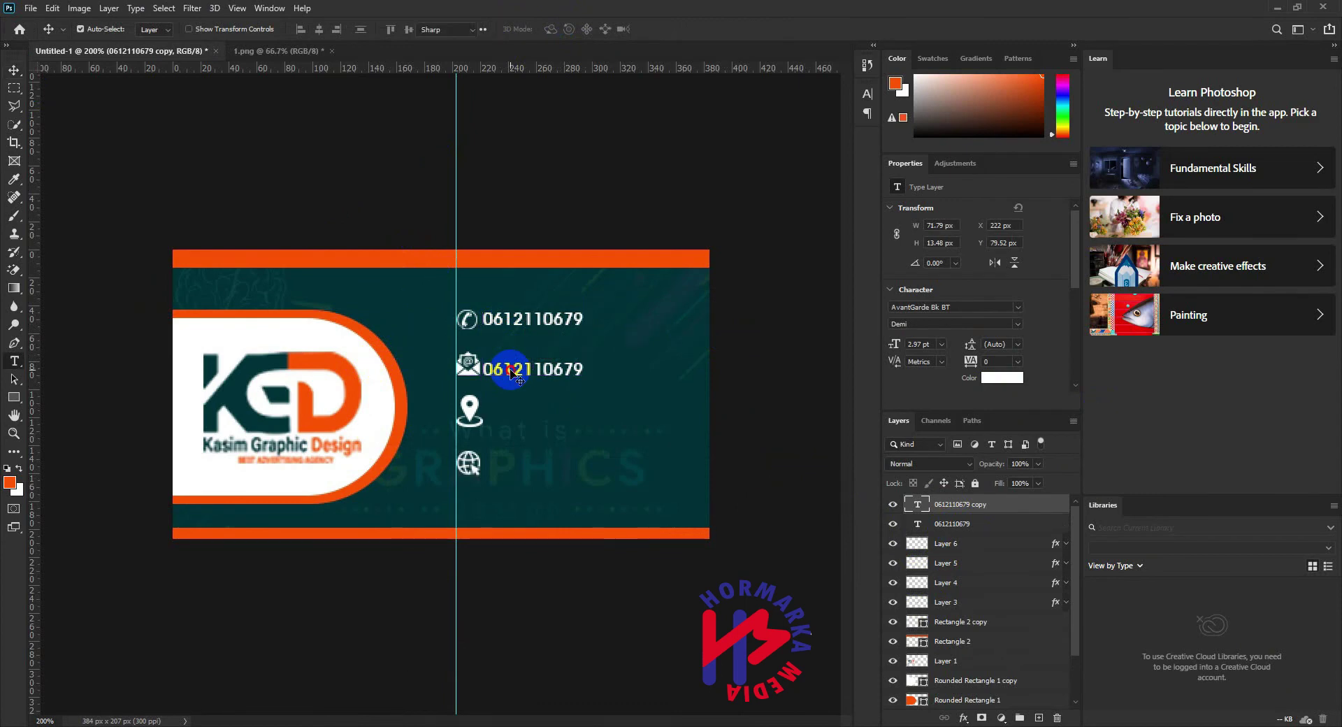
double_click(513, 367)
key(BackSpace)
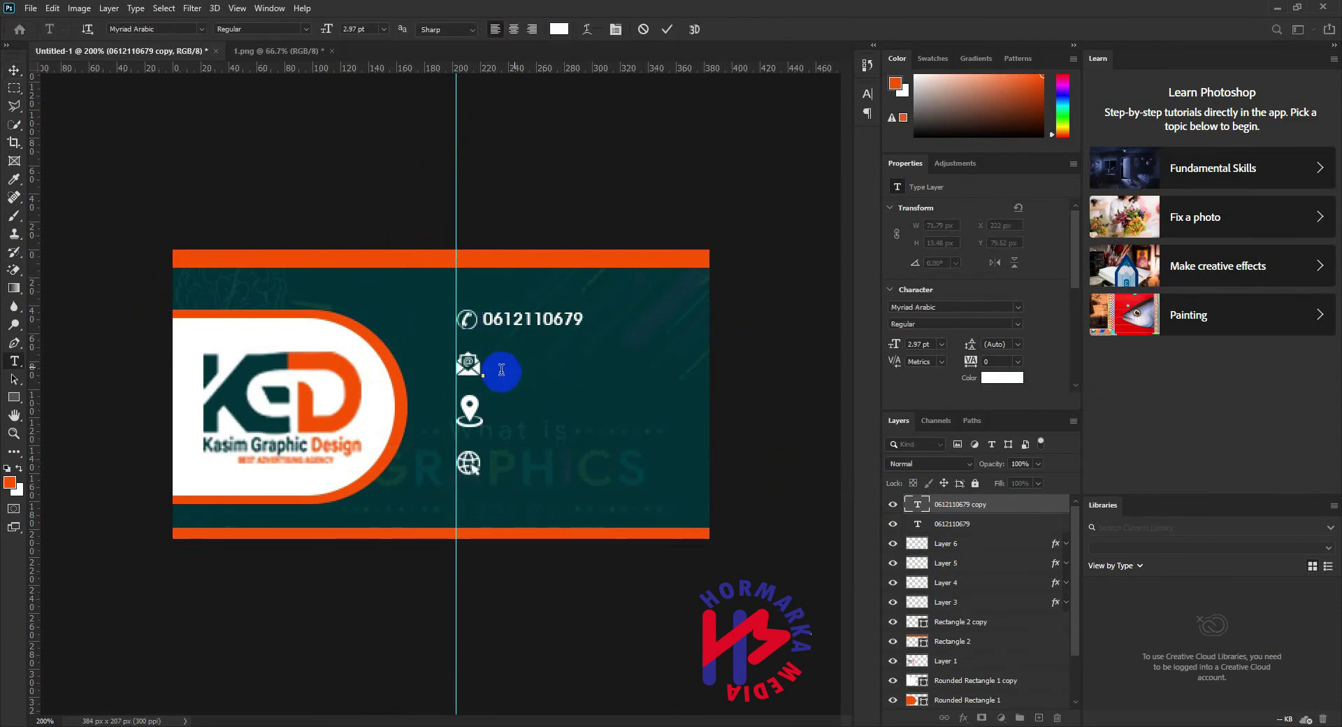
Type the e-mail address into the copied text layer, fixing typos along the way.
click(1245, 726)
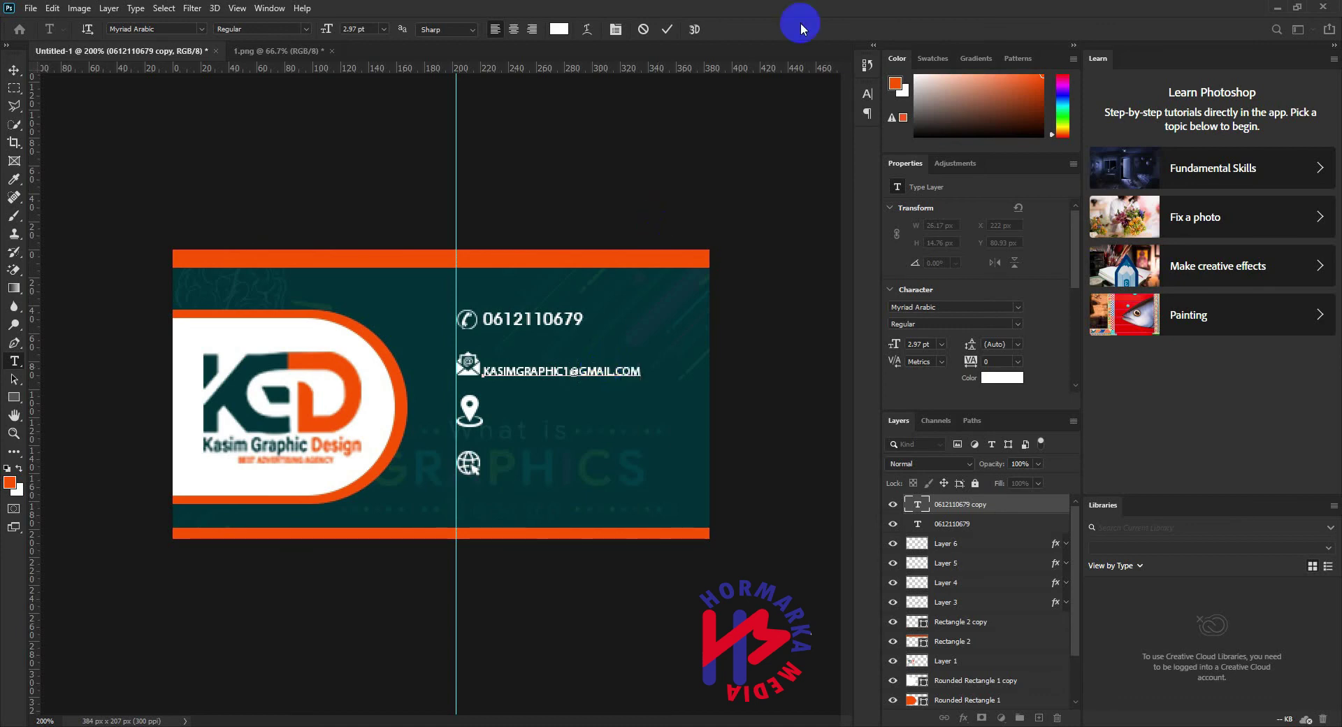
Copy the e-mail line beside the location pin, retype it 'MOGADISHU - SOMALIA', and duplicate it beside the globe.
click(17, 68)
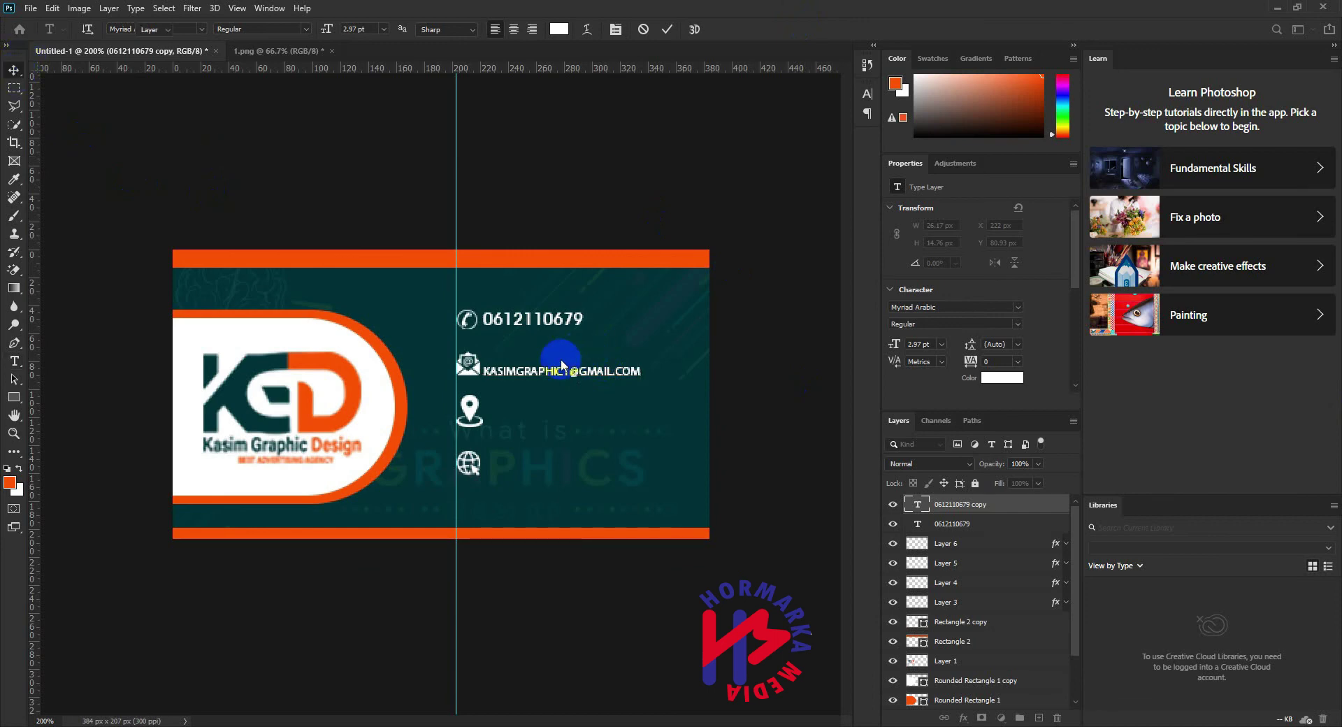
drag(550, 375, 557, 418)
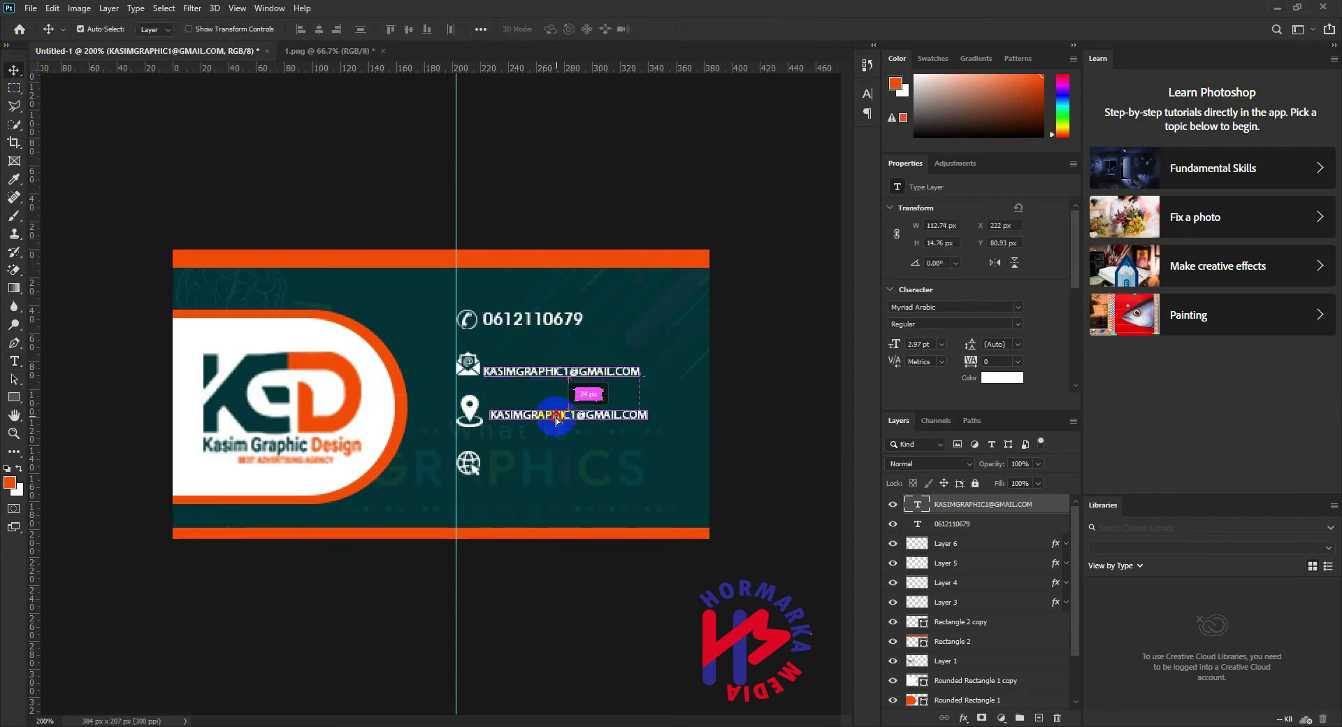
drag(557, 418, 557, 419)
key(t)
double_click(557, 416)
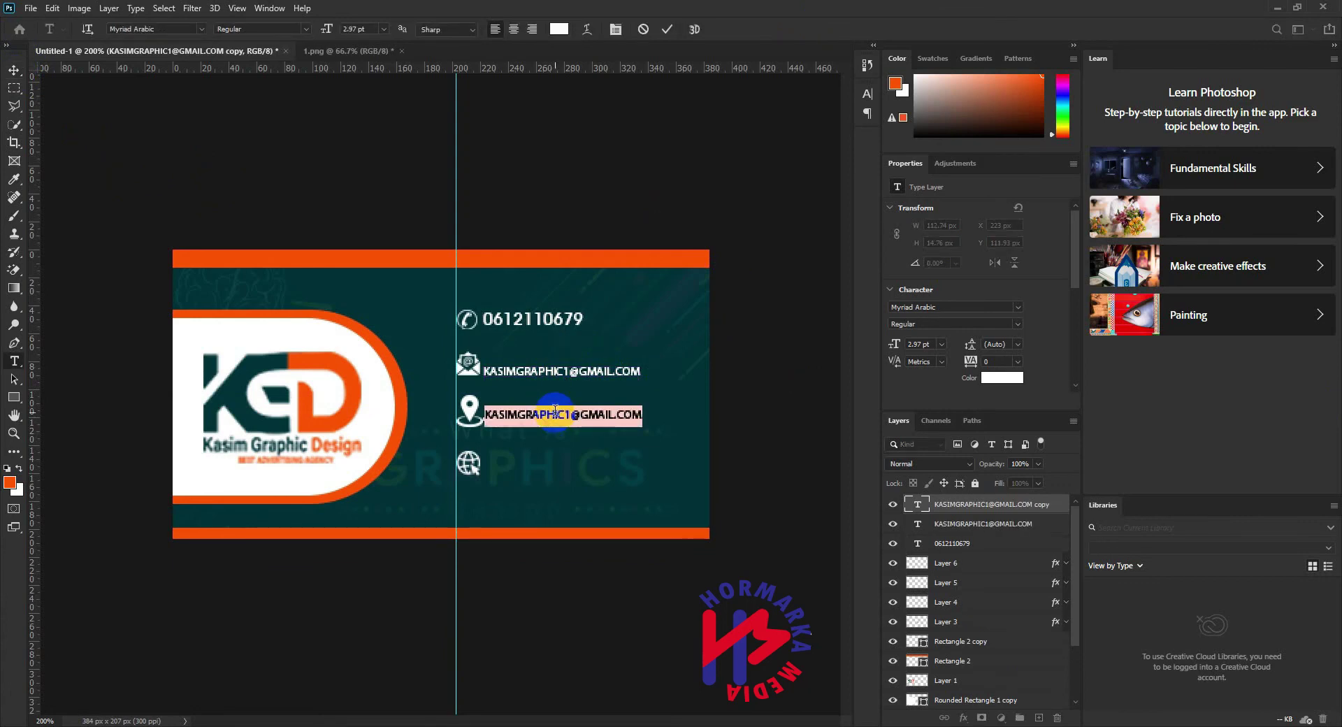
text(MOGADISHU SOMALI)
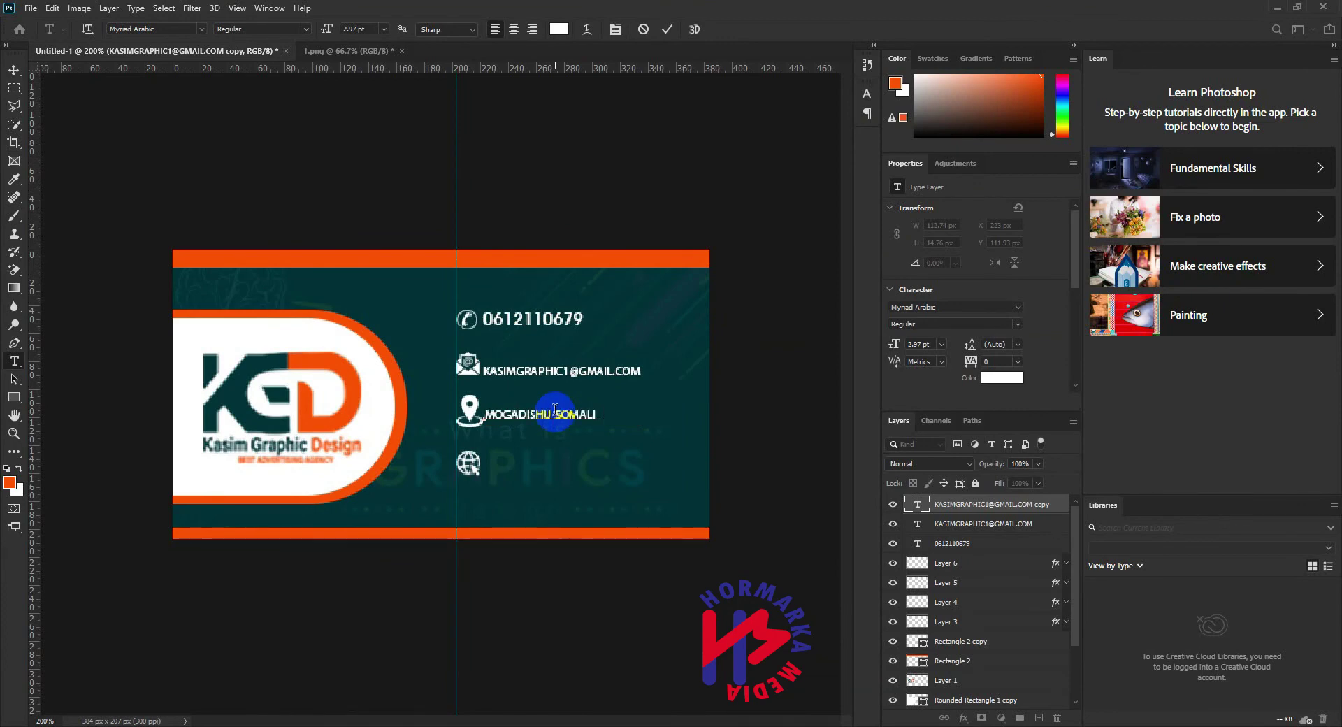
text(-)
click(14, 70)
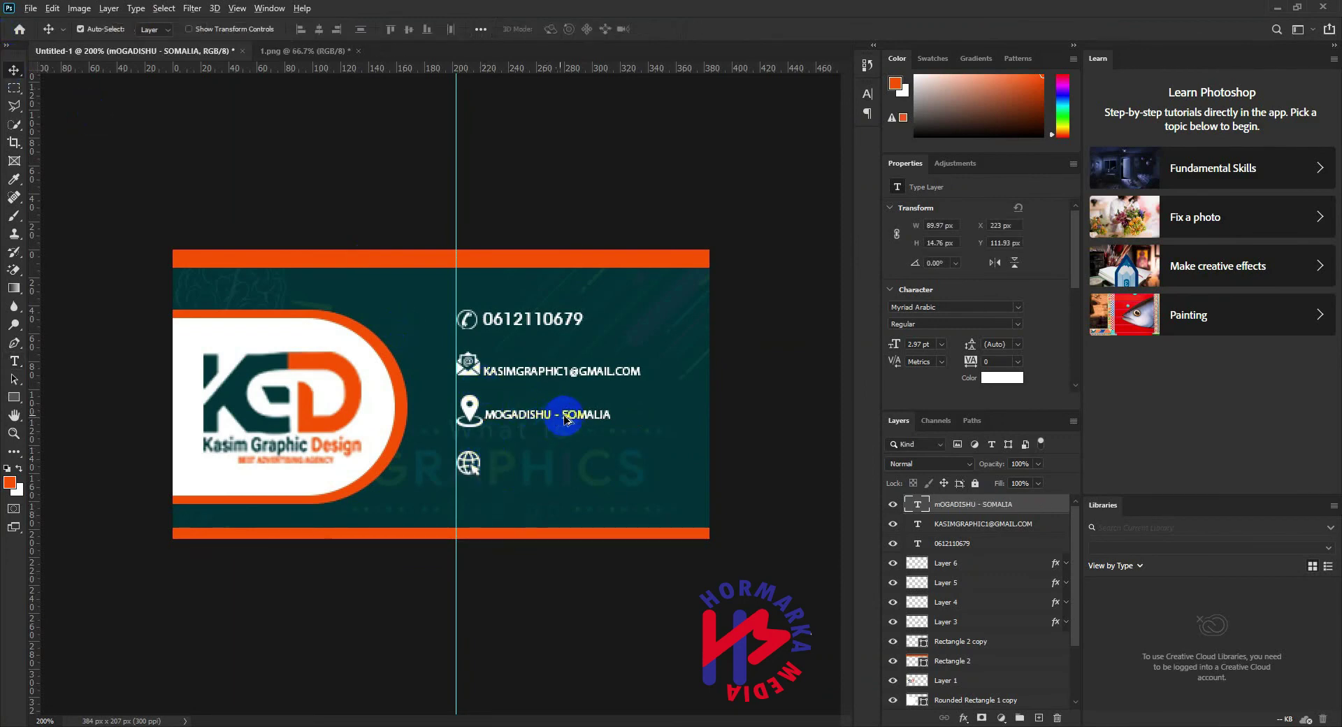
drag(559, 418, 575, 470)
Replace the copied address beside the globe icon with the KASIM GRAPHIC.COM website address.
key(t)
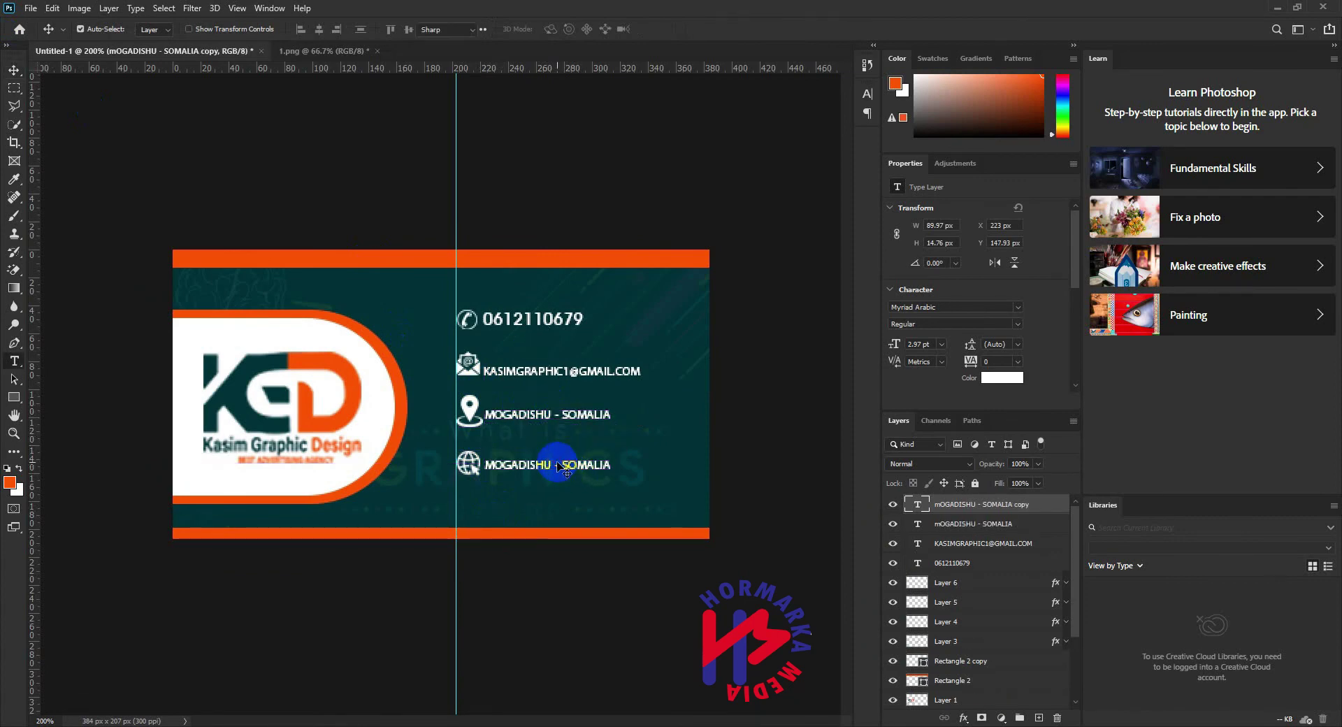
click(545, 463)
double_click(544, 464)
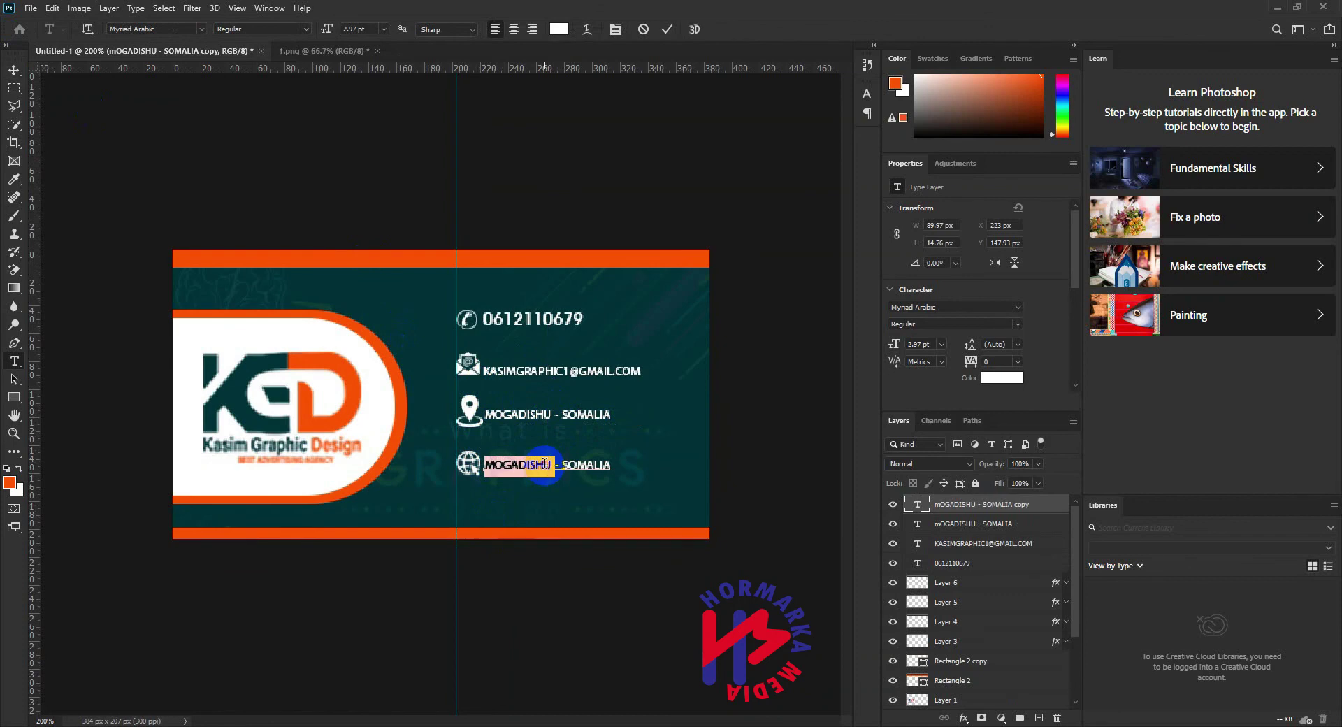
drag(494, 466, 618, 469)
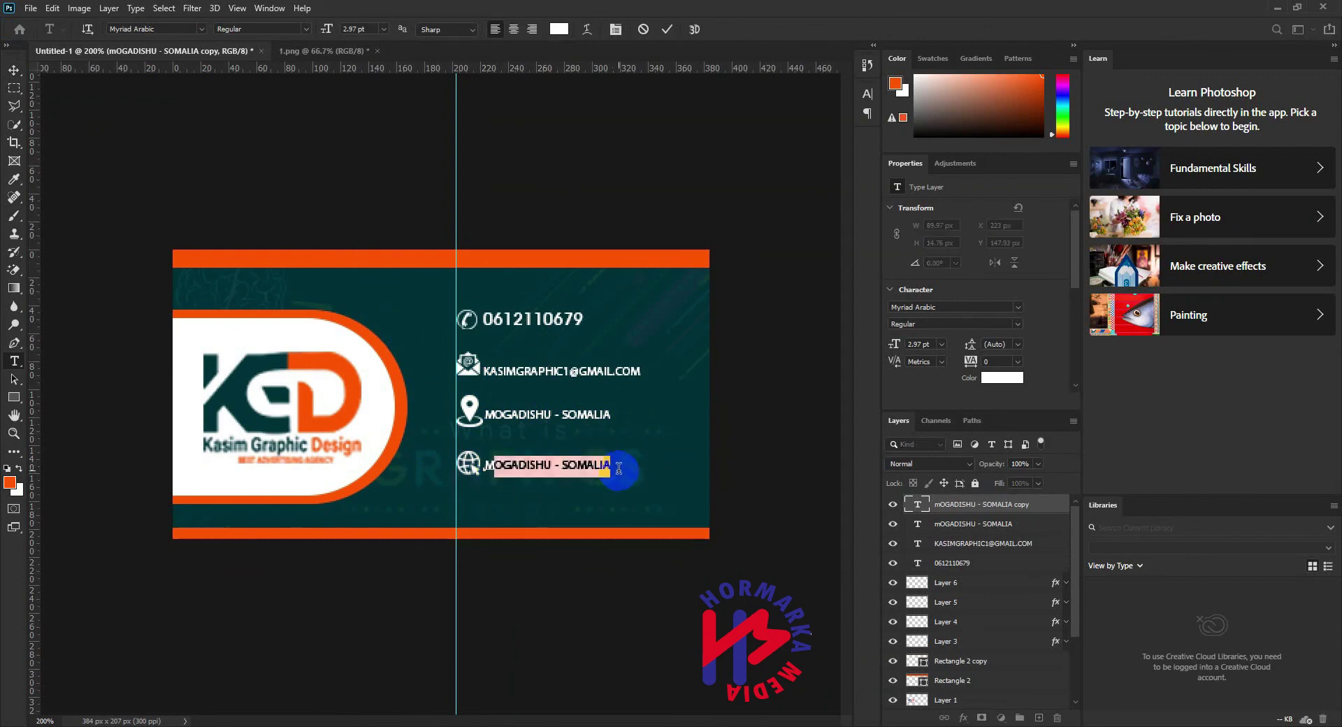
text(KASIM)
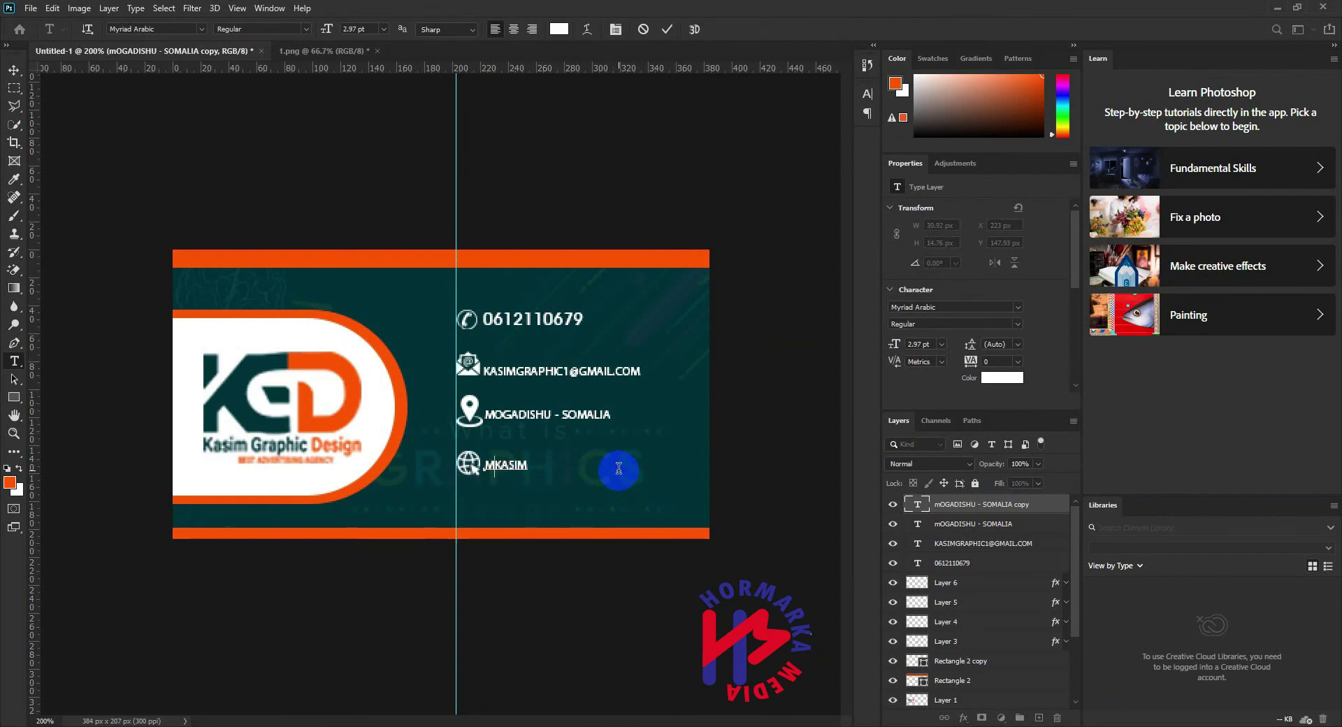
key(BackSpace)
key(BackSpace)
key(BackSpace)
text(ASIM GRA)
text(PHIC)
text(.COM)
click(521, 465)
click(571, 465)
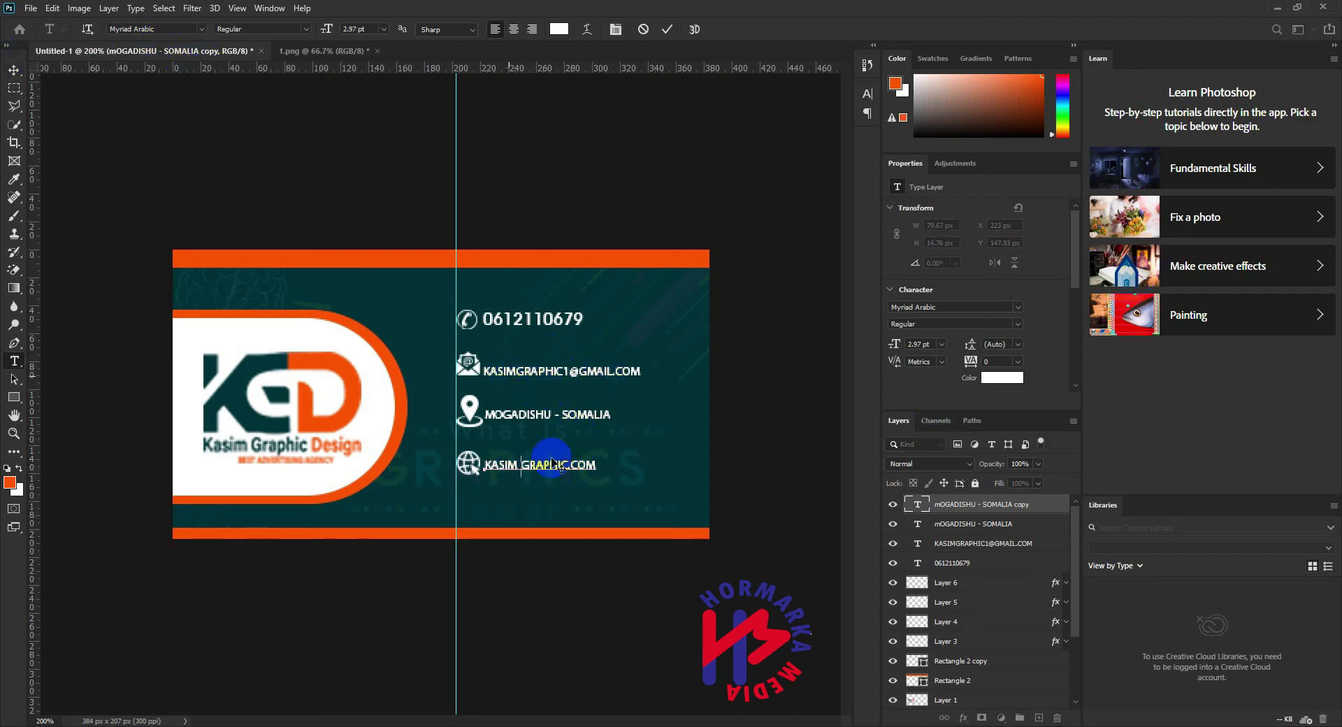
click(921, 546)
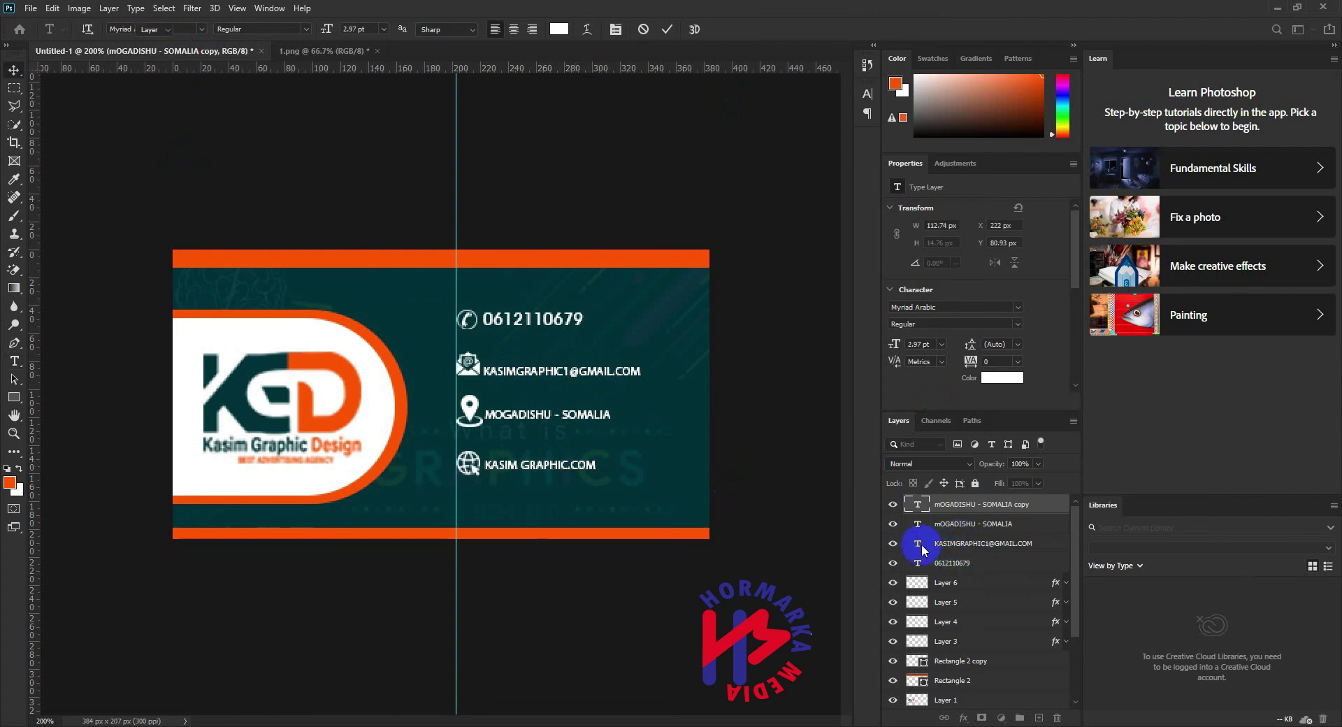
click(917, 546)
Select all of the email text and check its Character panel settings.
double_click(916, 545)
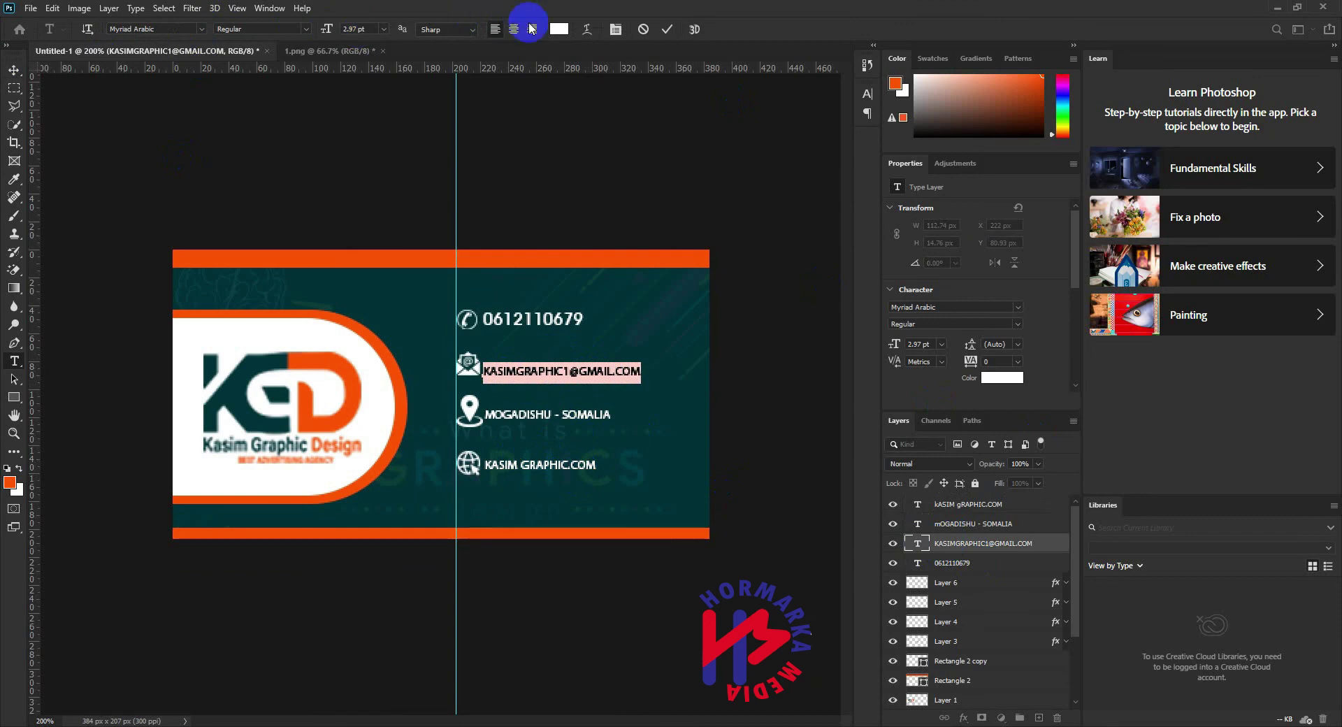
click(615, 28)
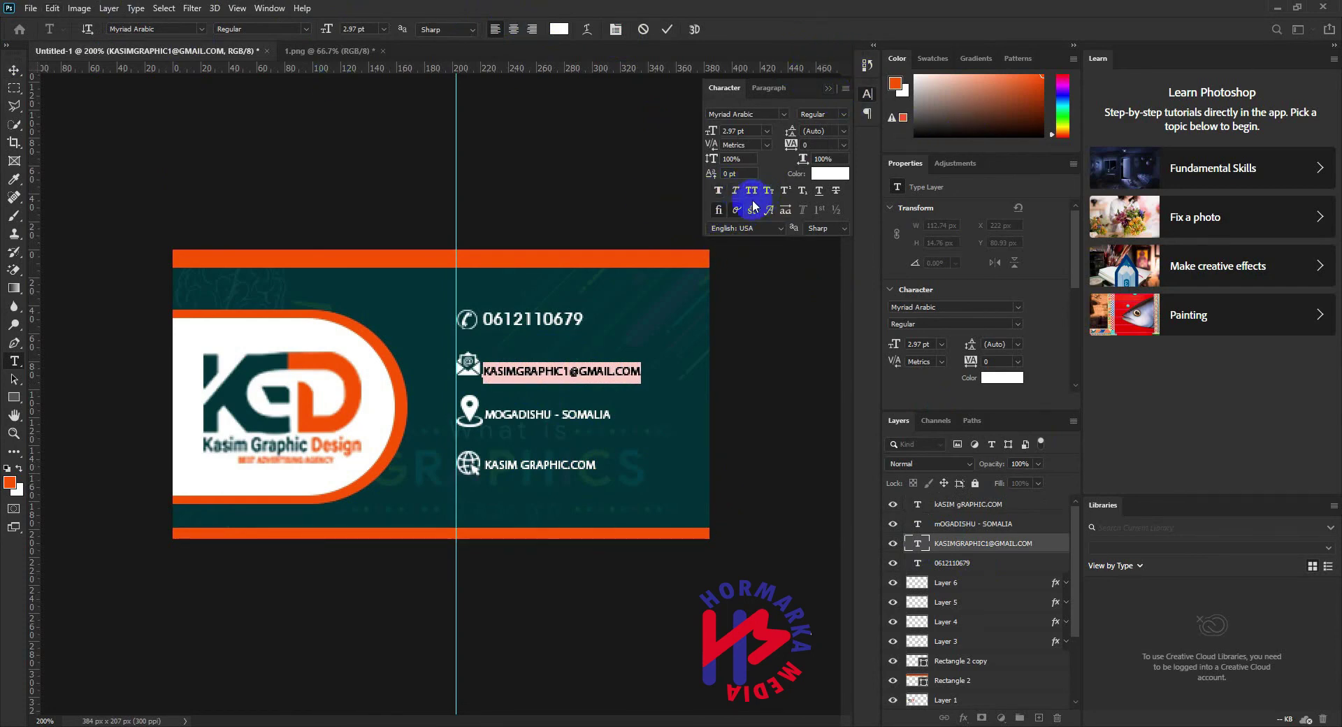
click(827, 90)
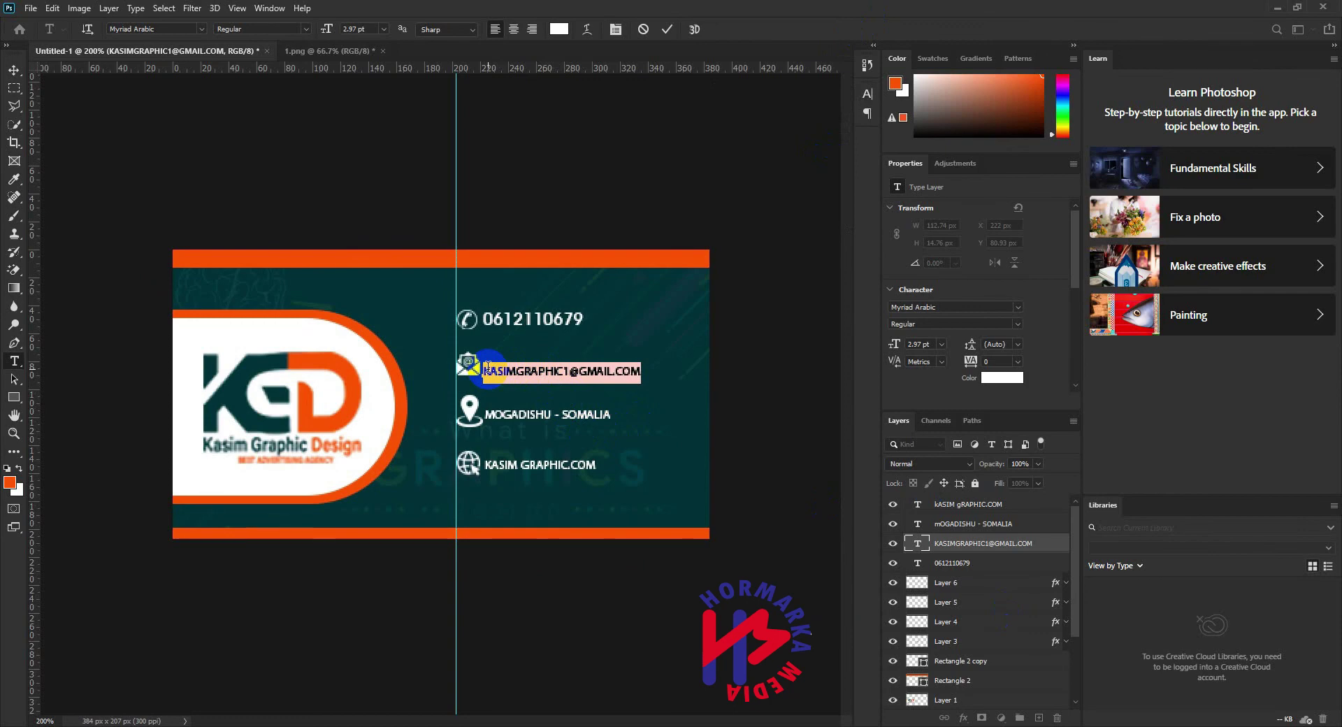
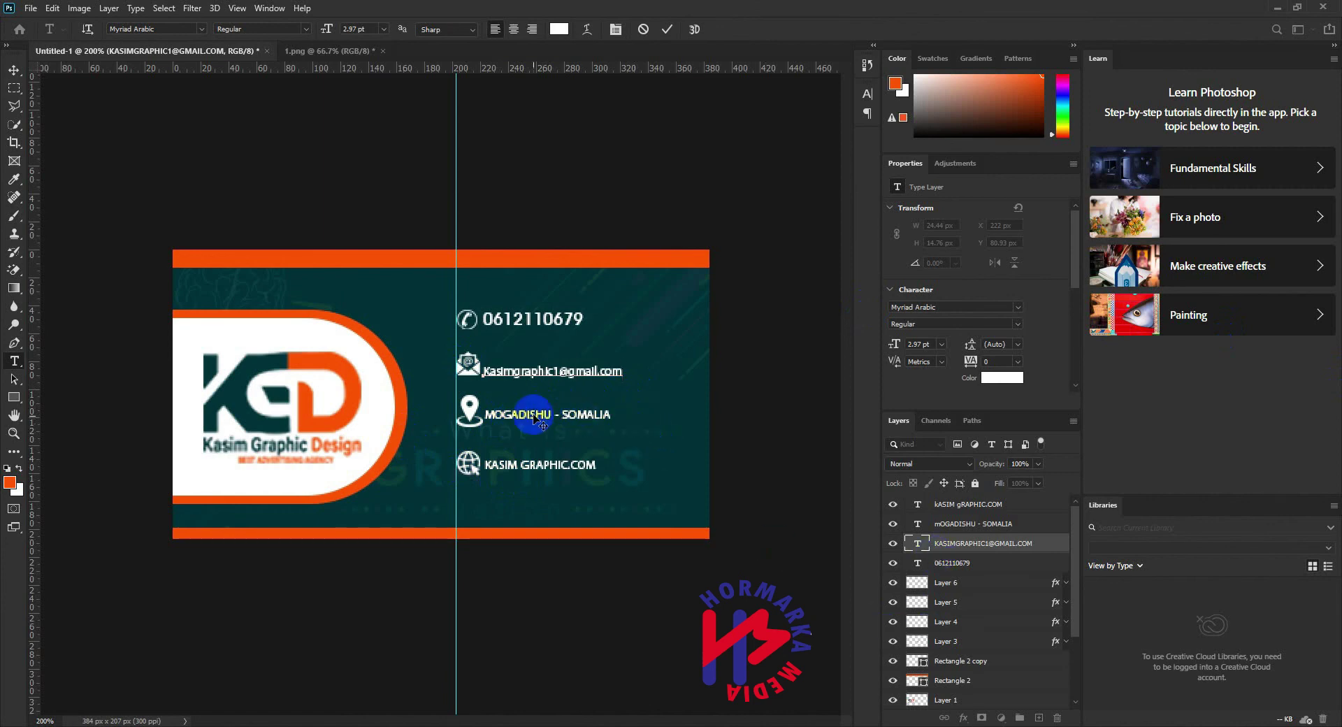
Retype the email address beside the envelope icon in lowercase and commit it.
click(615, 28)
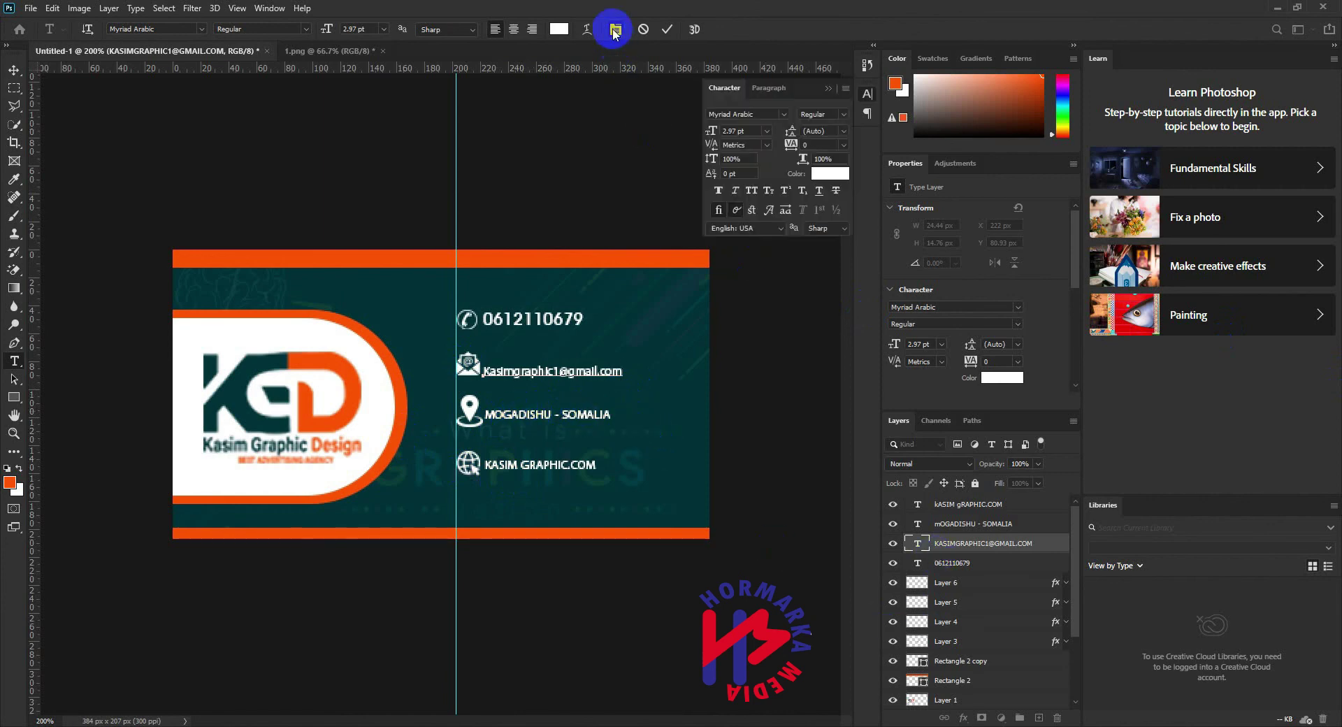
click(828, 88)
click(14, 70)
click(690, 266)
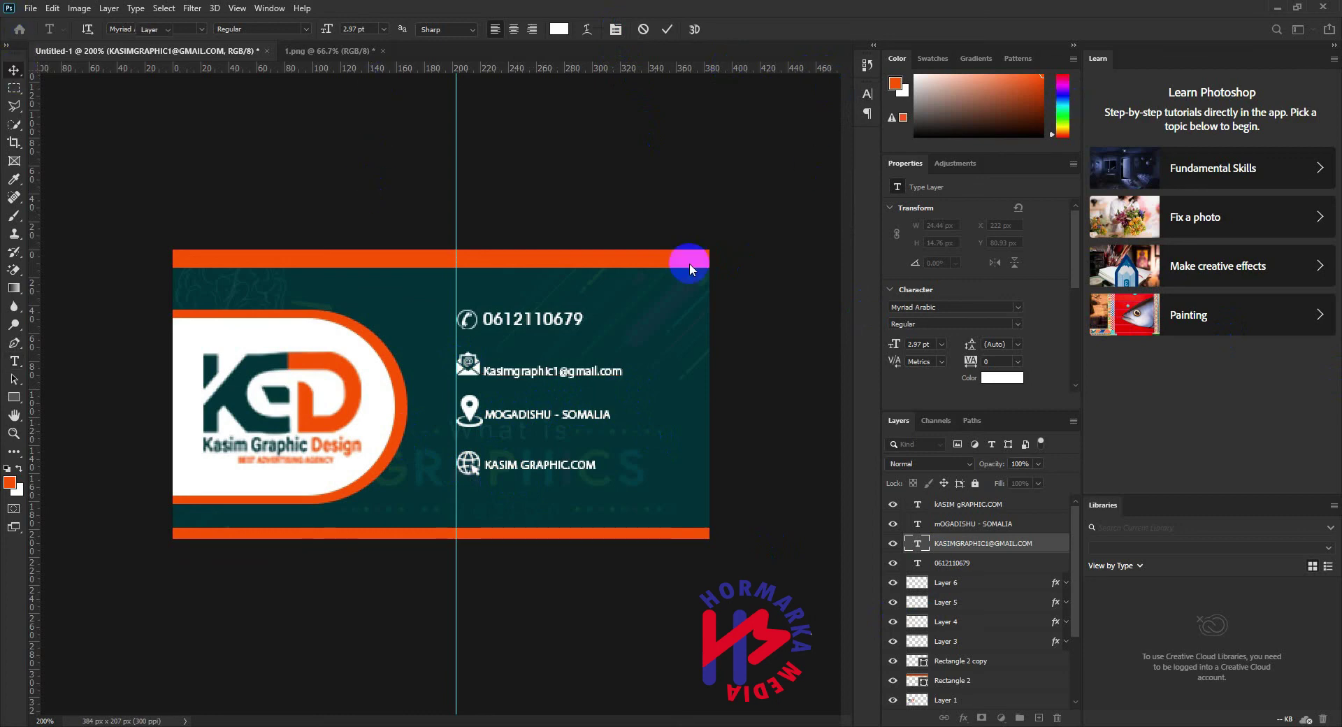
key(ctrl+minus)
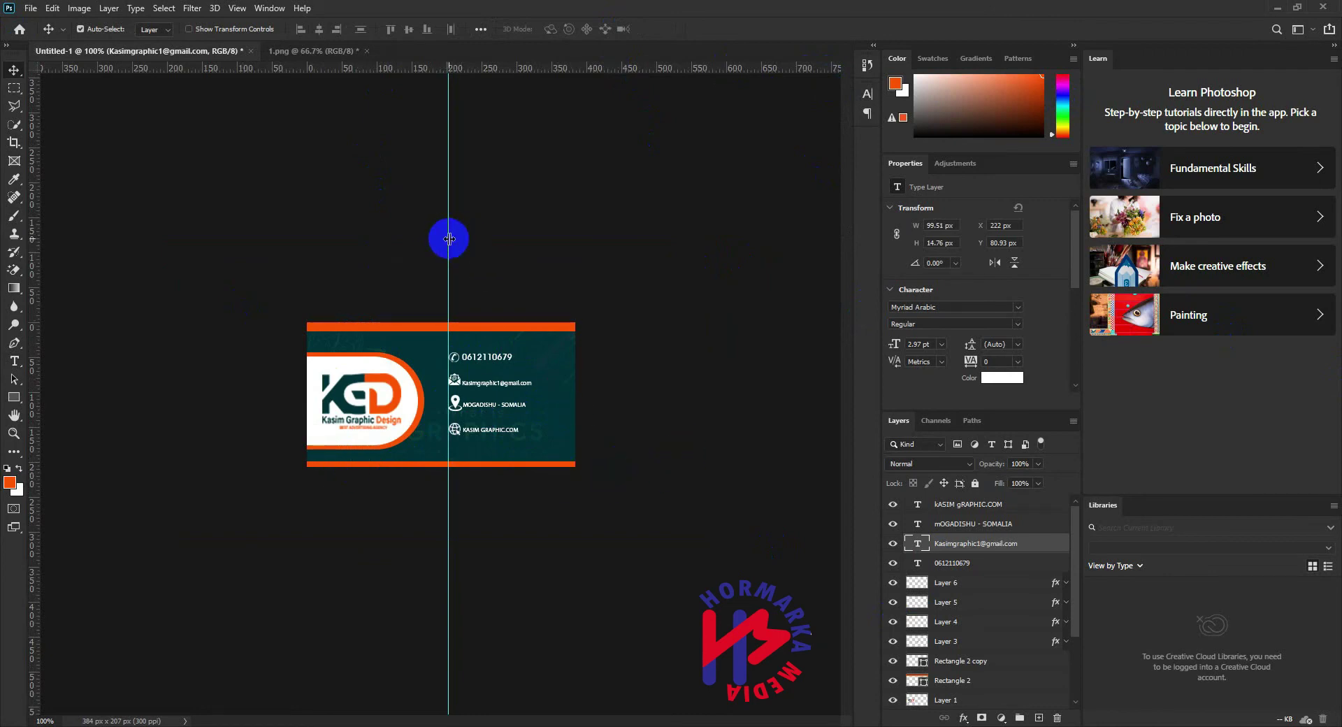
Drag the vertical guide off the card onto the ruler to delete it.
drag(448, 244, 24, 229)
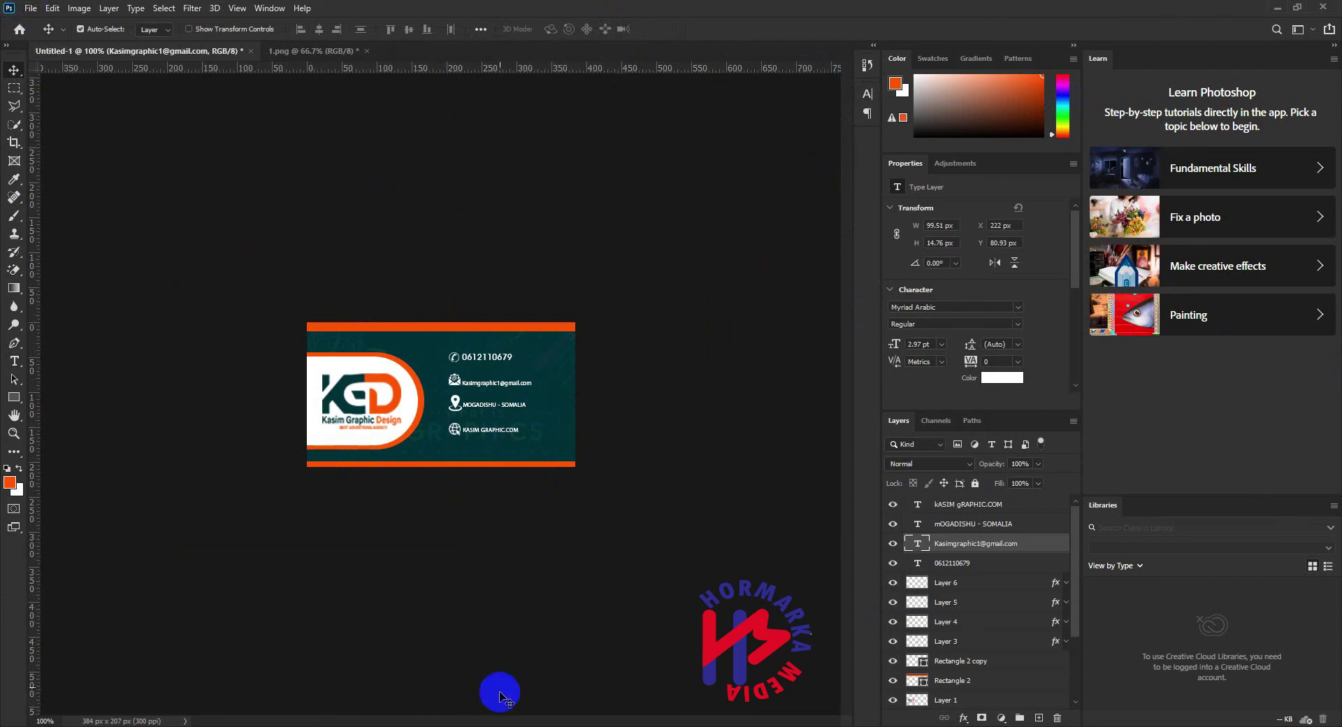
click(31, 9)
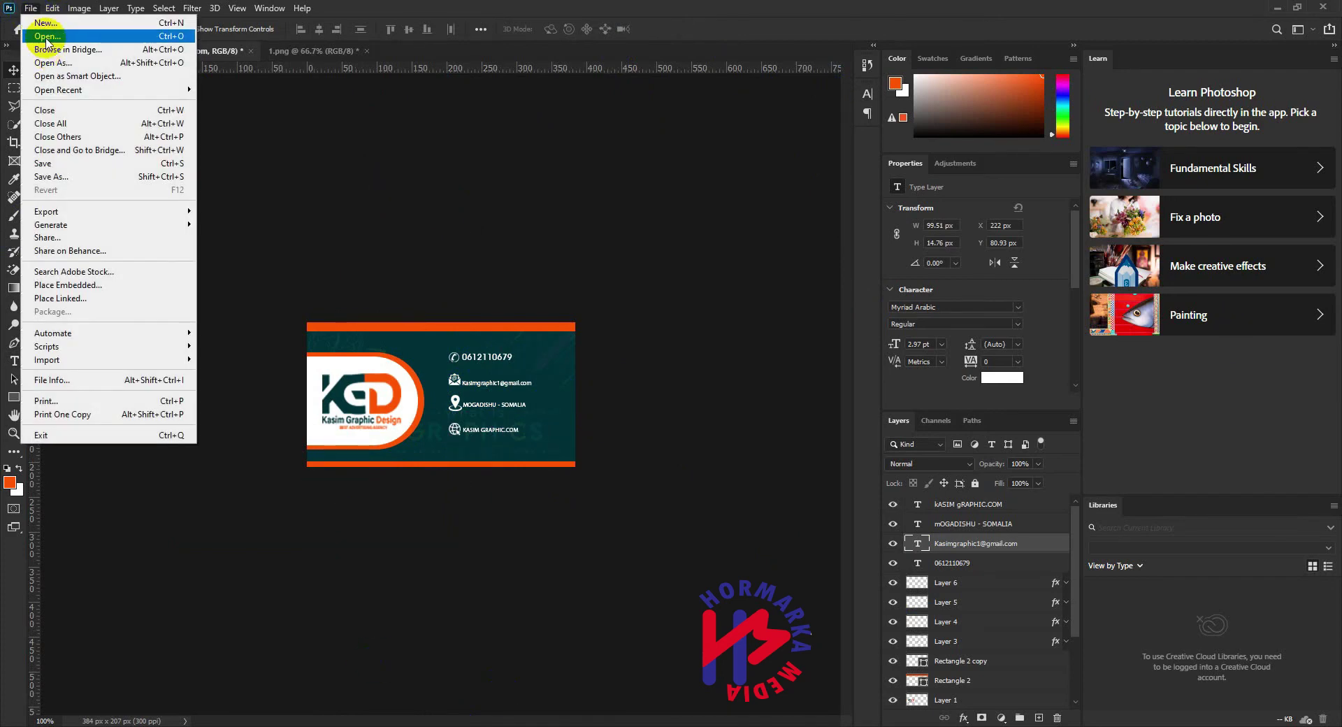
Open business Card 1.jpg from the Desktop's ciwaano folder as a separate document.
click(43, 36)
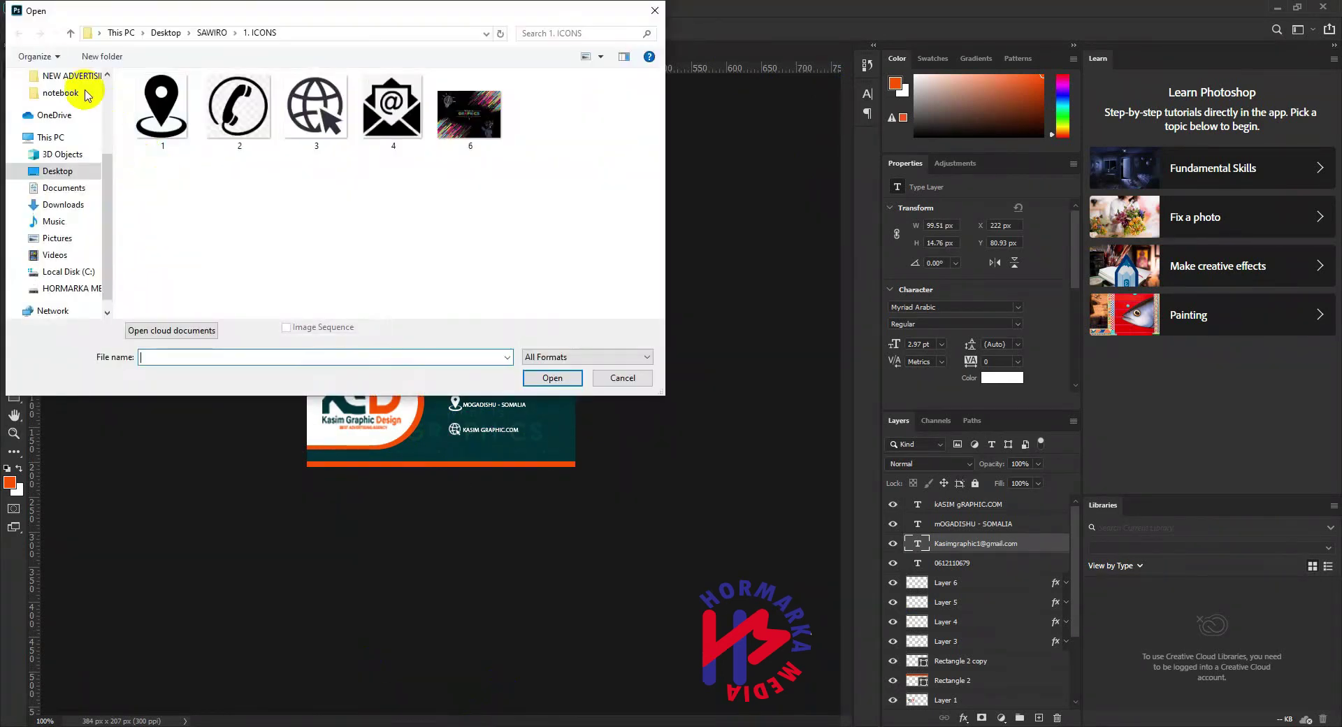
click(70, 33)
scroll(349, 194, down, 5)
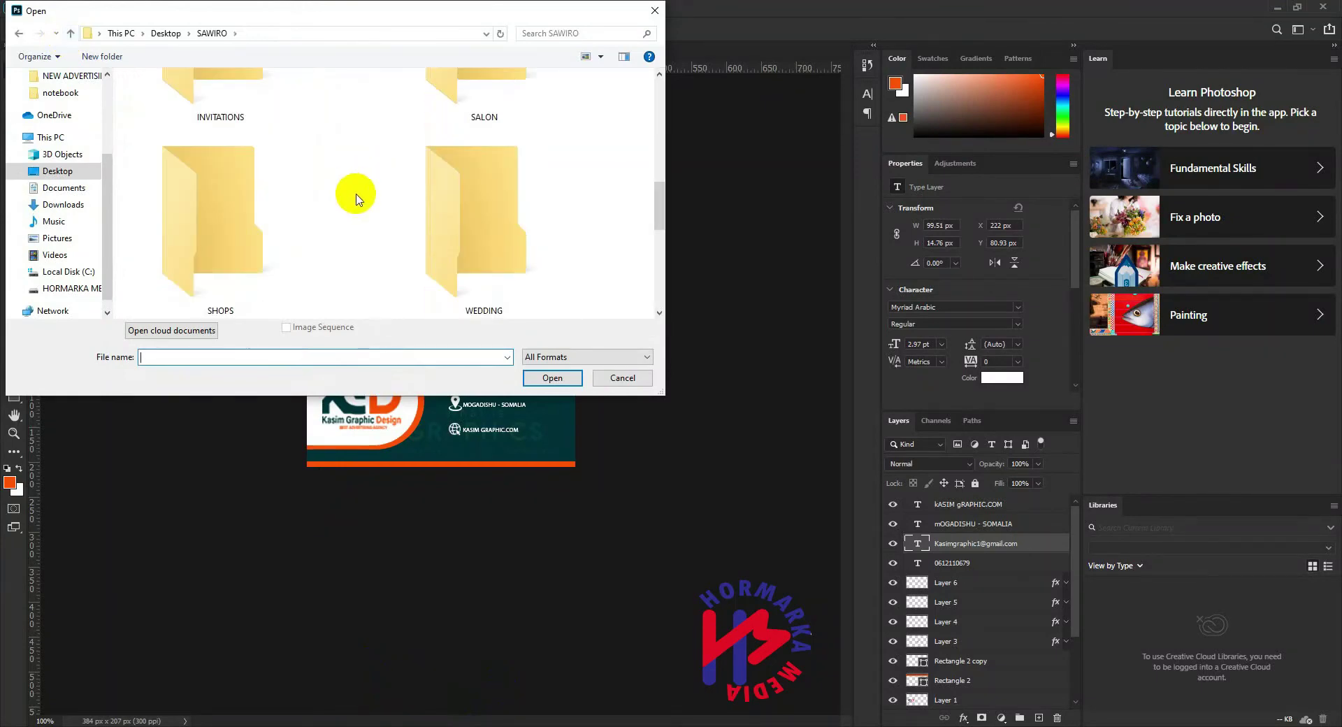
scroll(353, 199, up, 4)
scroll(350, 200, up, 2)
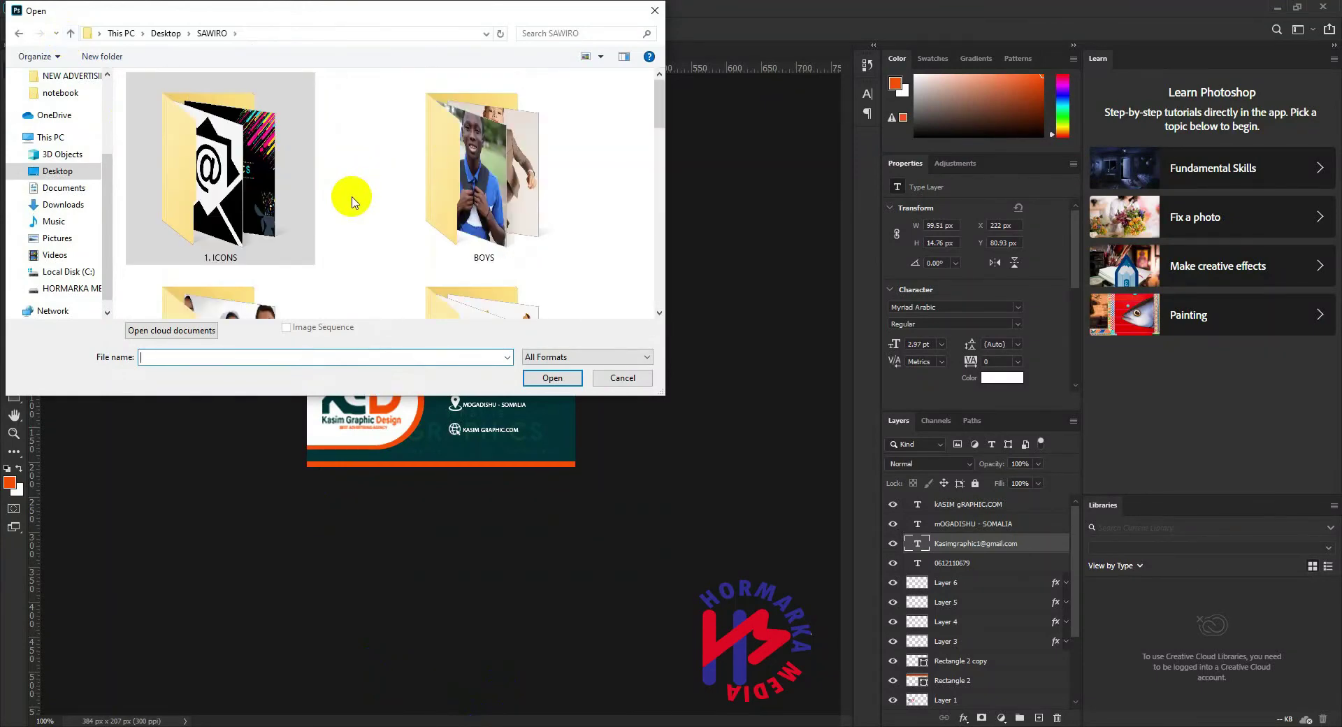
scroll(360, 213, down, 5)
scroll(367, 221, down, 5)
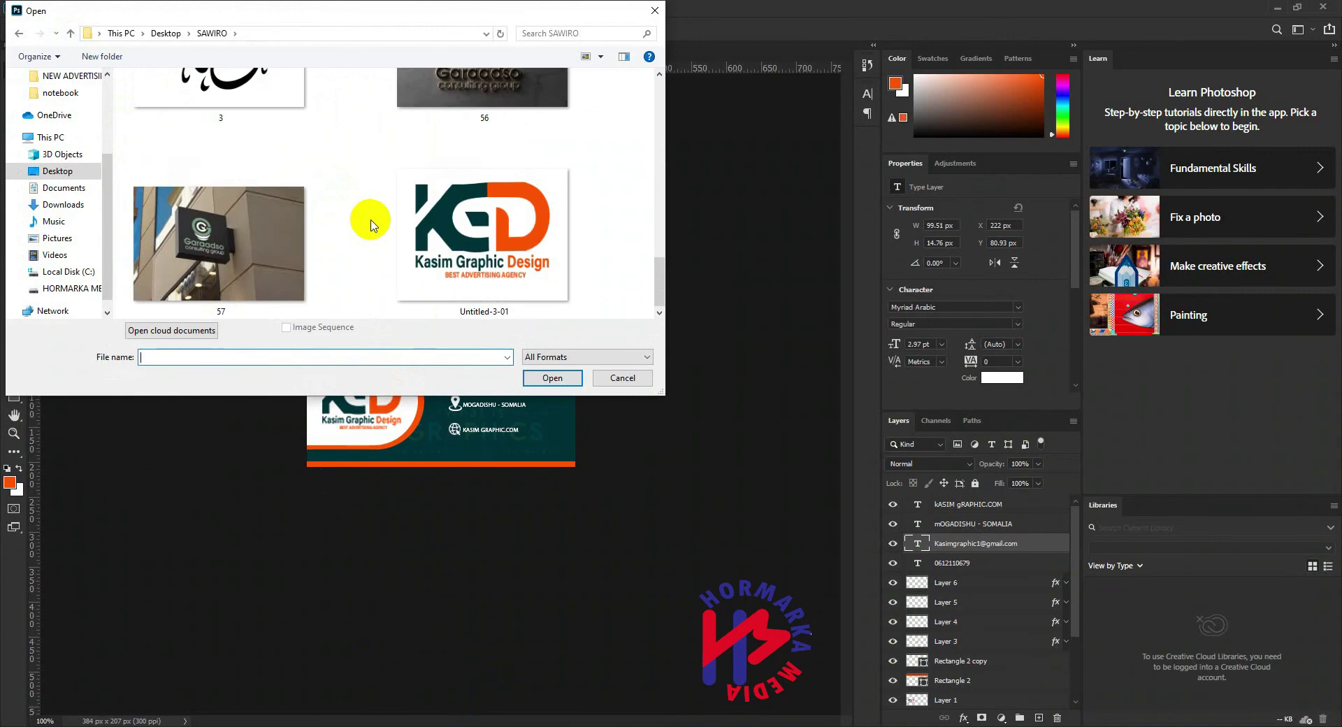
scroll(370, 222, up, 2)
scroll(370, 222, up, 3)
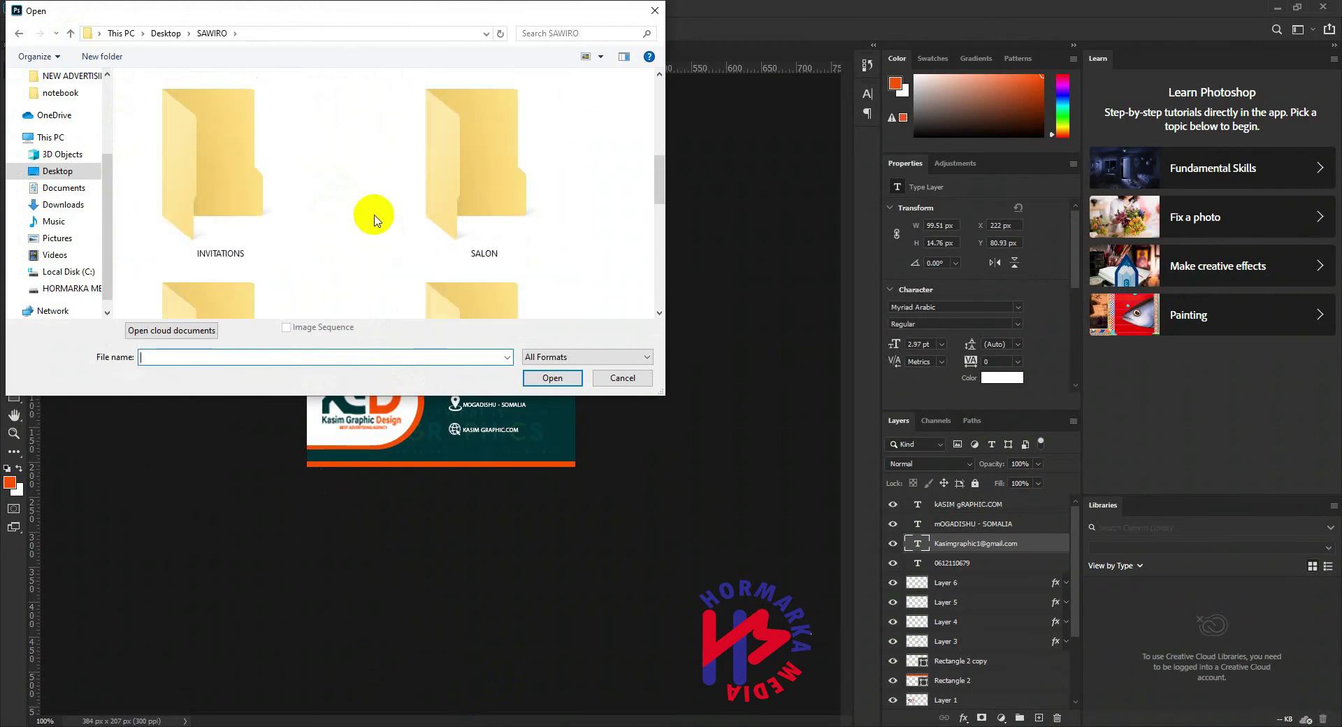
click(71, 34)
double_click(161, 114)
double_click(219, 124)
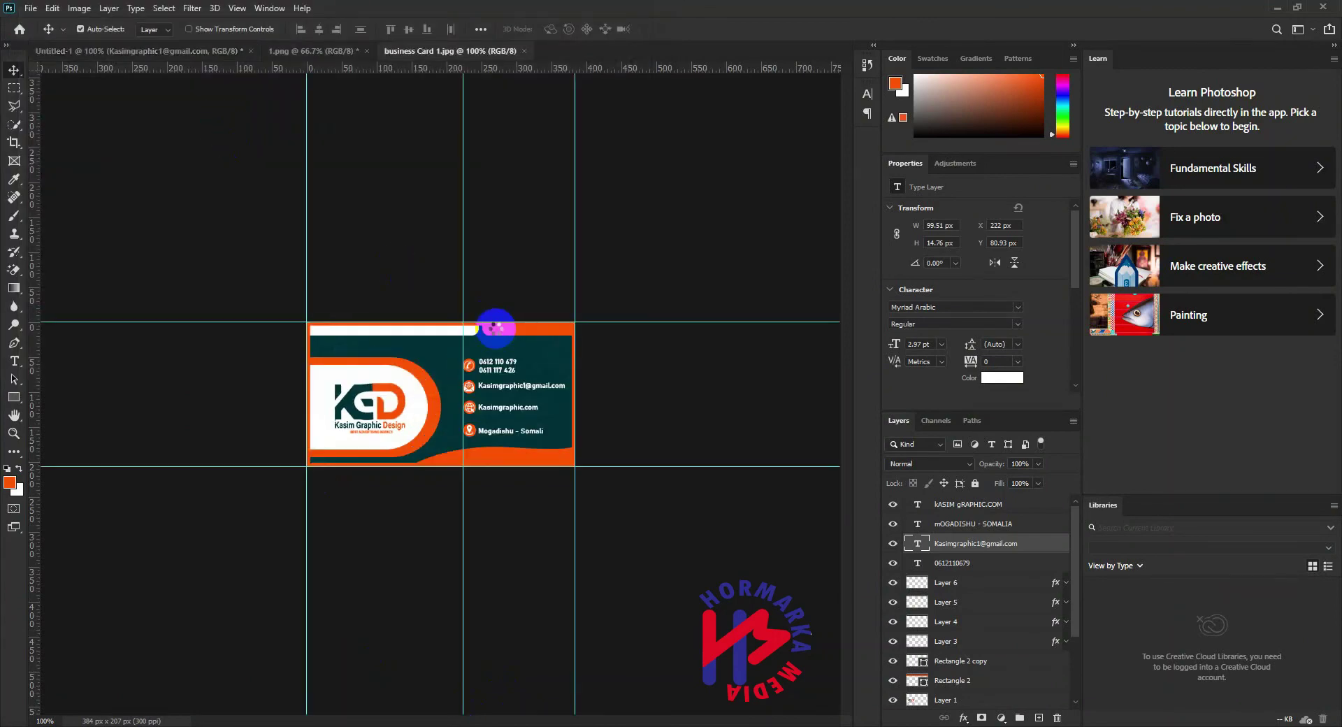